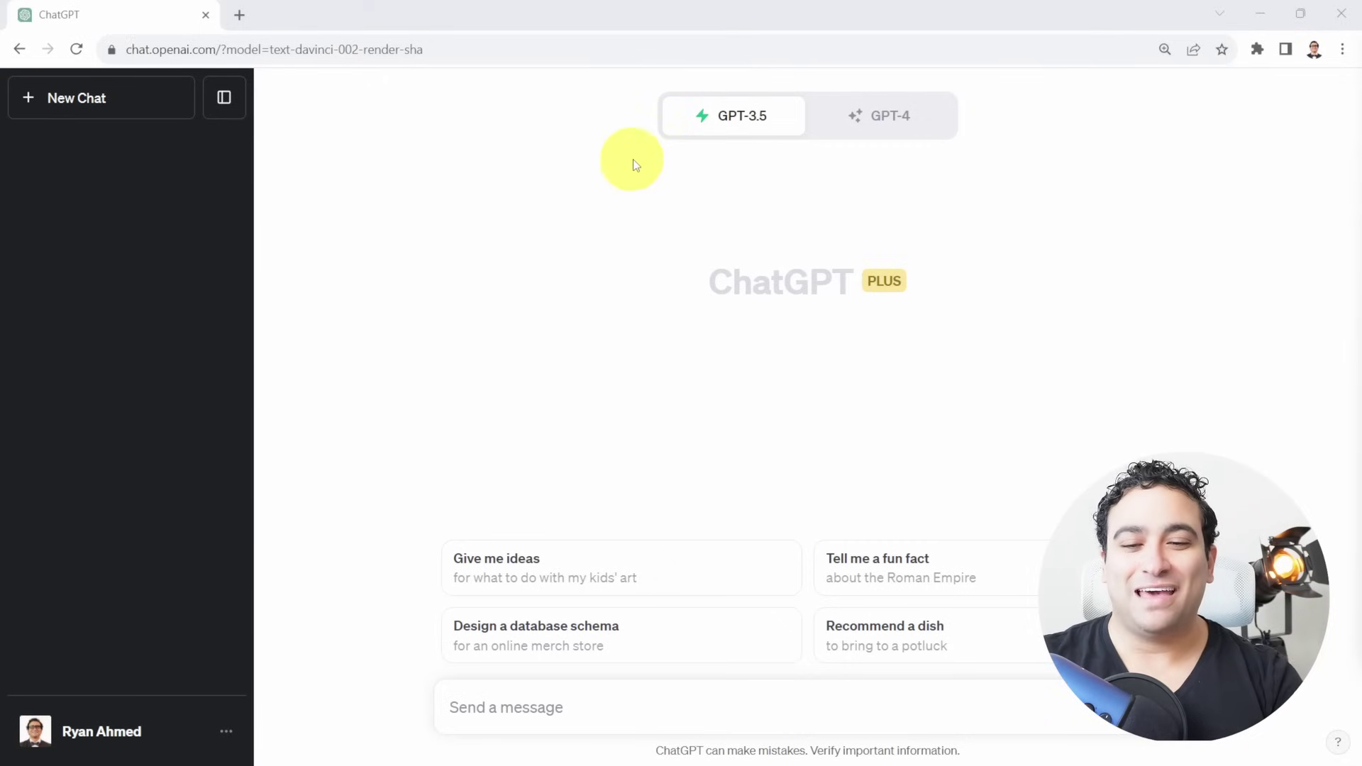
# - Enable the Advanced data analysis beta feature in the account settings, read its description, and close the settings
pyautogui.moveTo(738, 120)
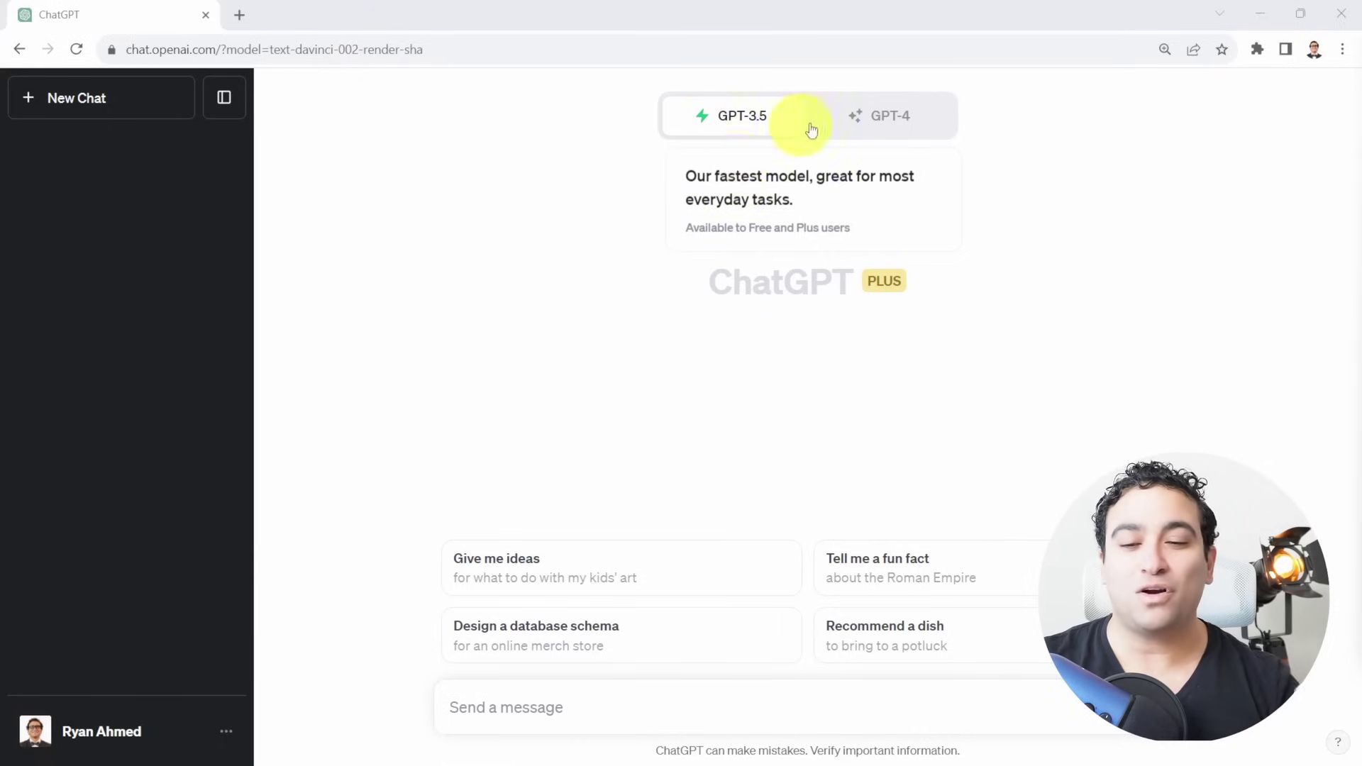
pyautogui.moveTo(865, 124)
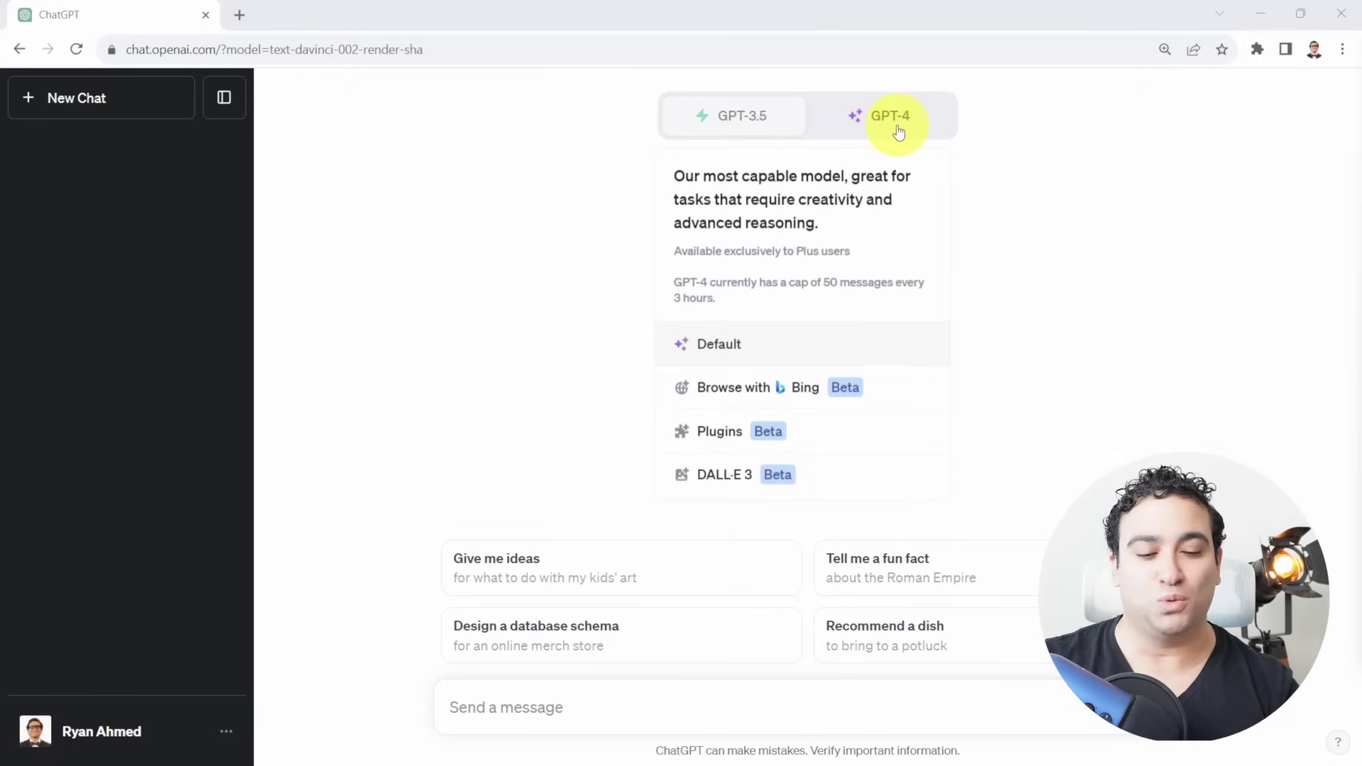
pyautogui.click(114, 729)
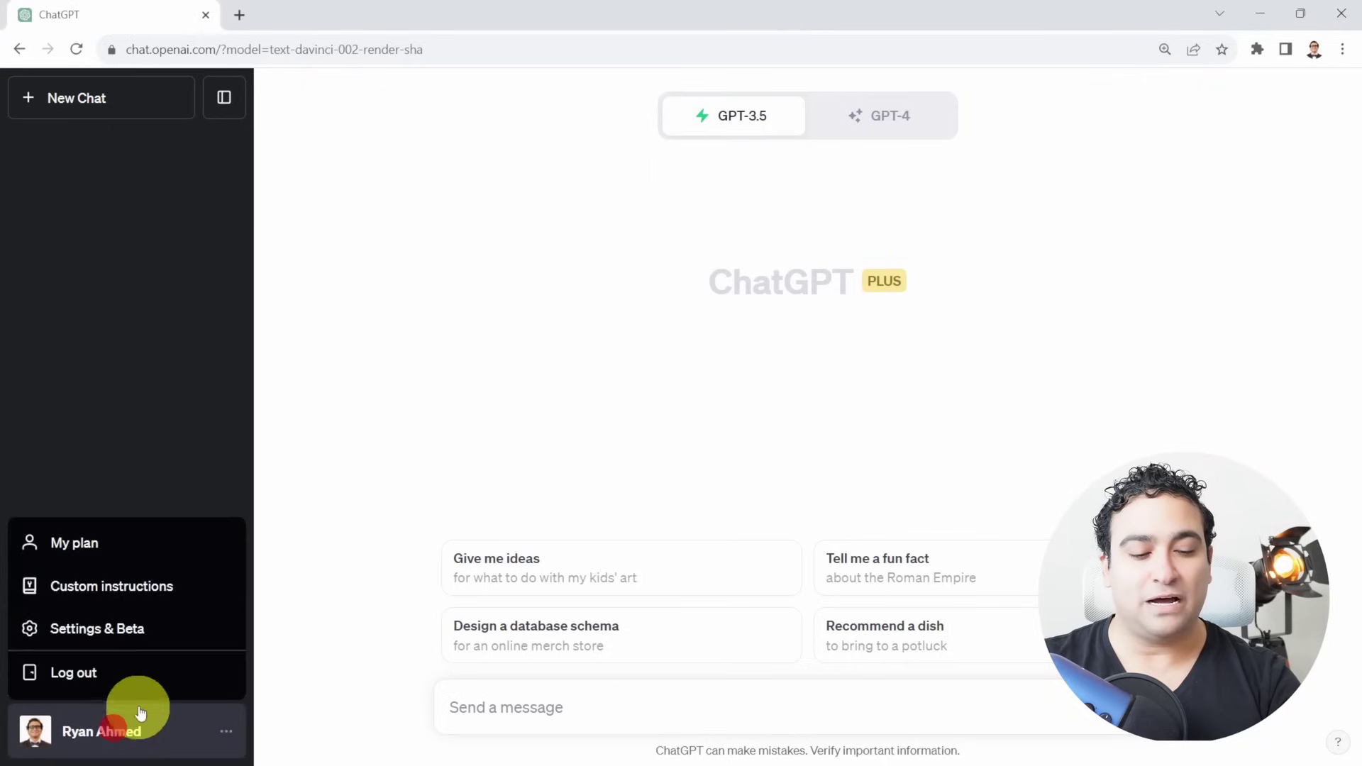
pyautogui.click(83, 627)
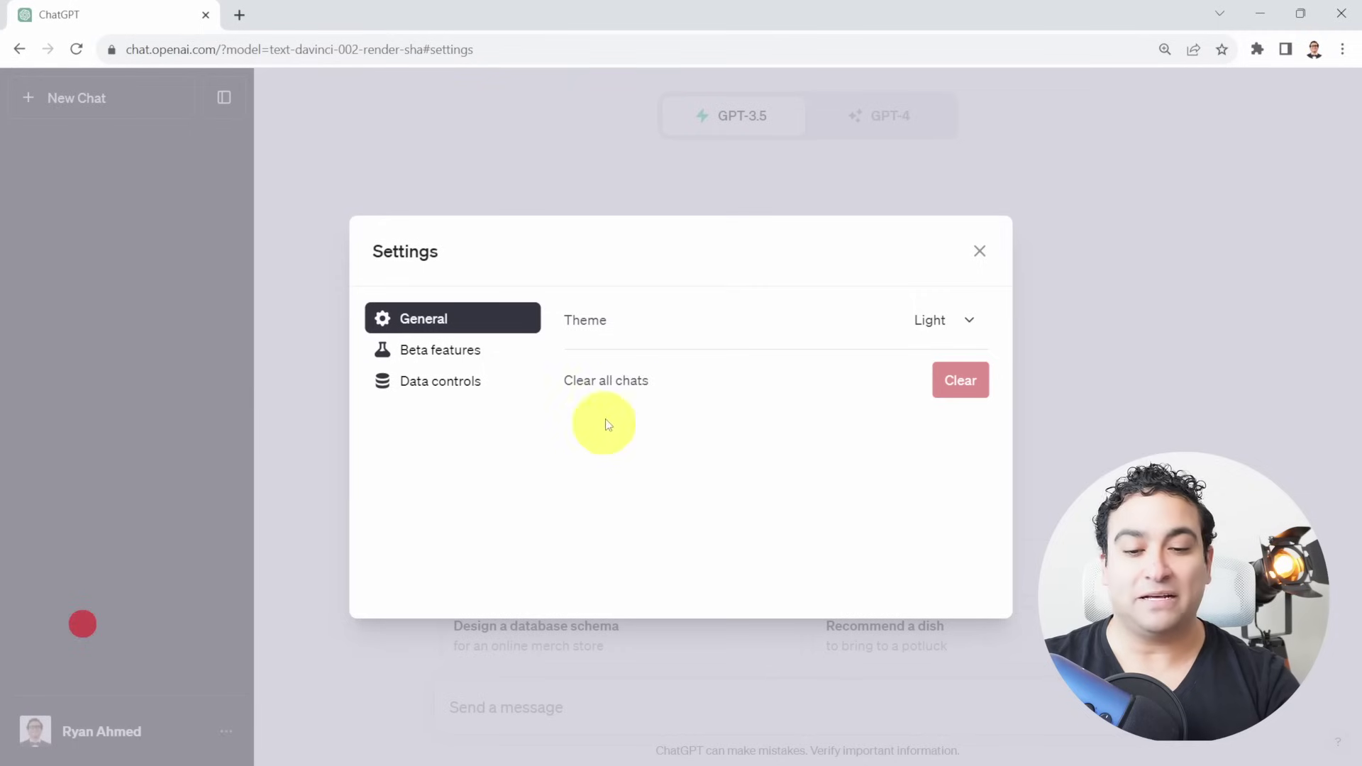
pyautogui.click(440, 353)
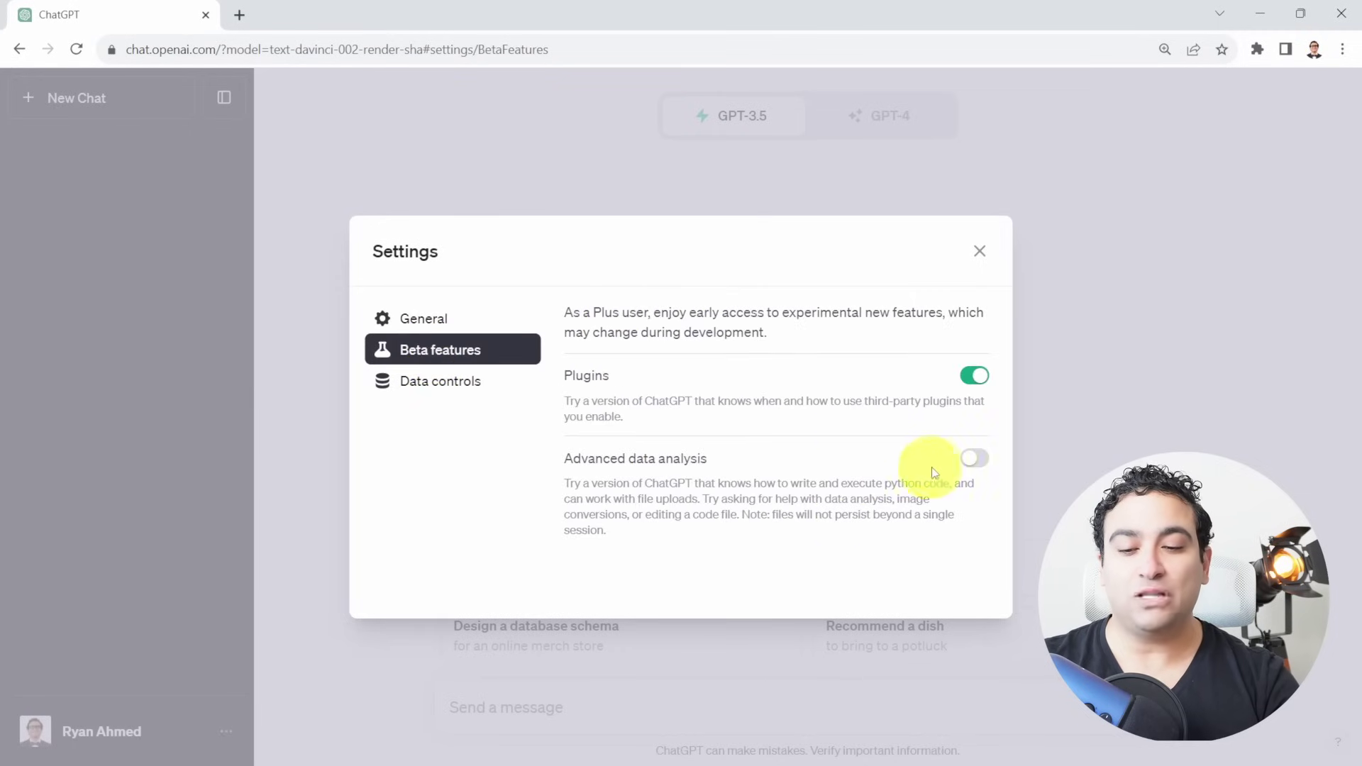
pyautogui.click(975, 463)
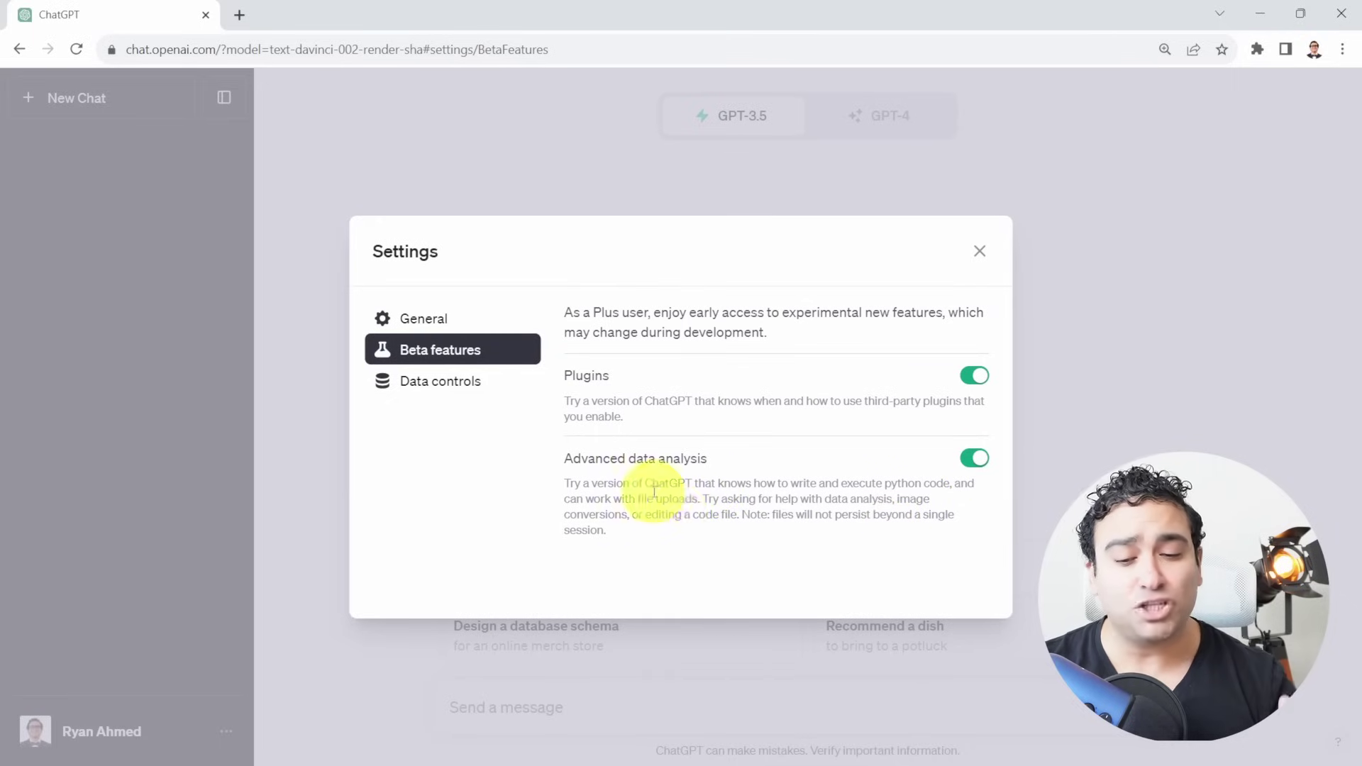
pyautogui.moveTo(809, 485); pyautogui.dragTo(943, 501)
pyautogui.click(802, 514)
pyautogui.moveTo(611, 497); pyautogui.dragTo(750, 496)
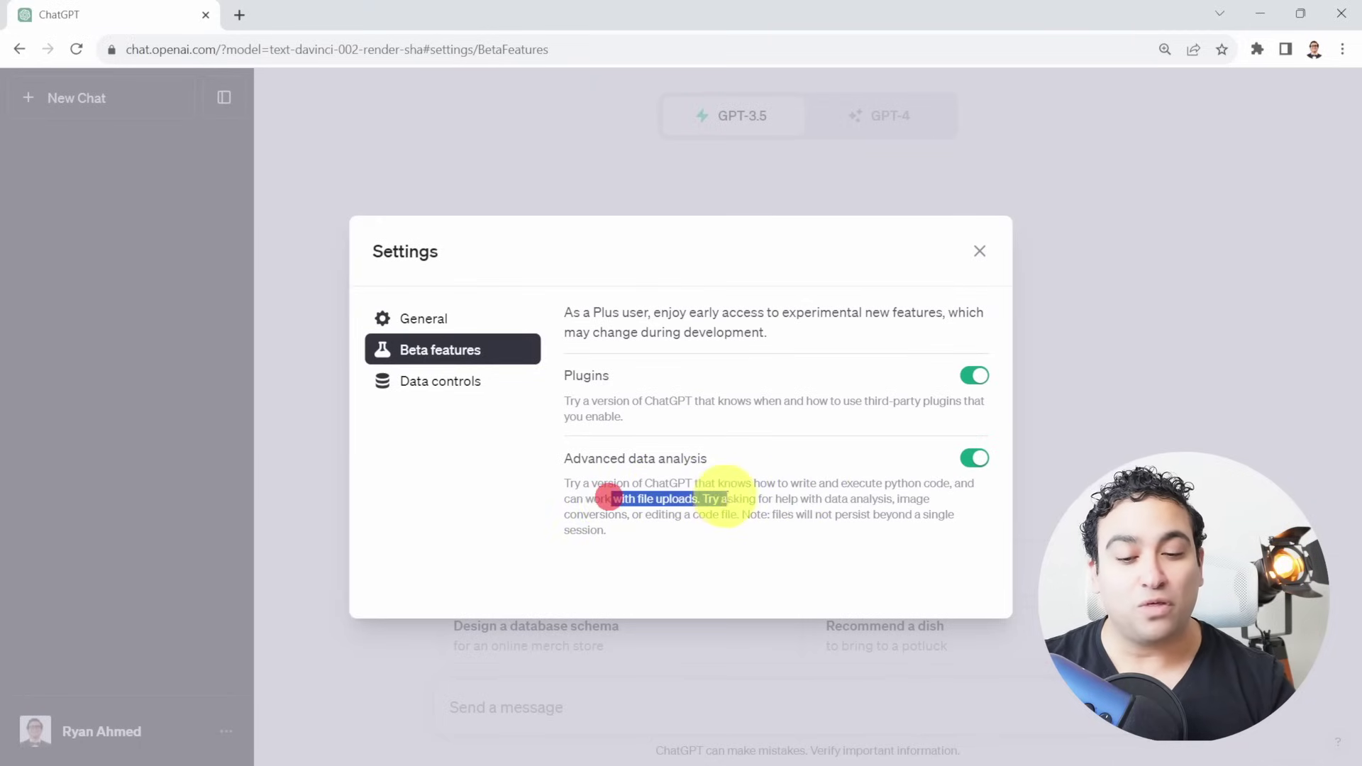
pyautogui.click(824, 501)
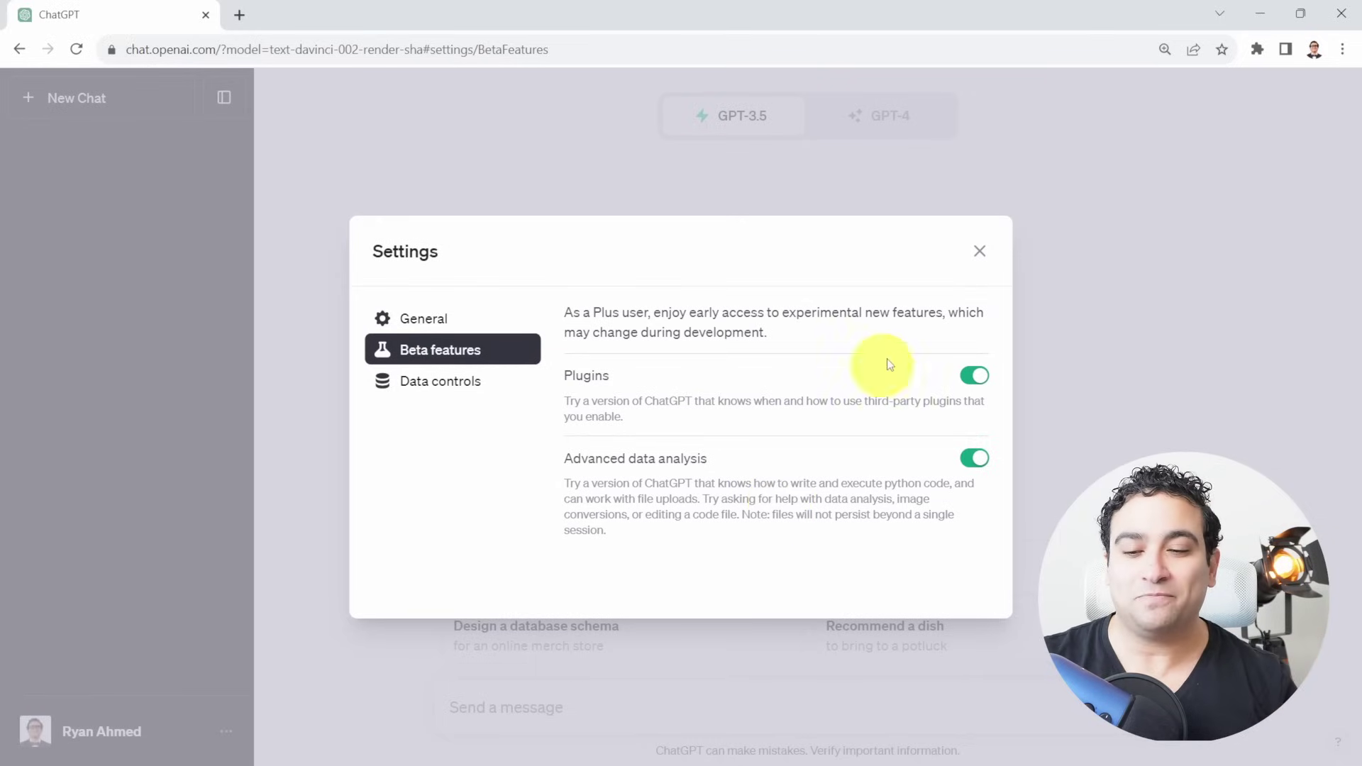
pyautogui.click(980, 252)
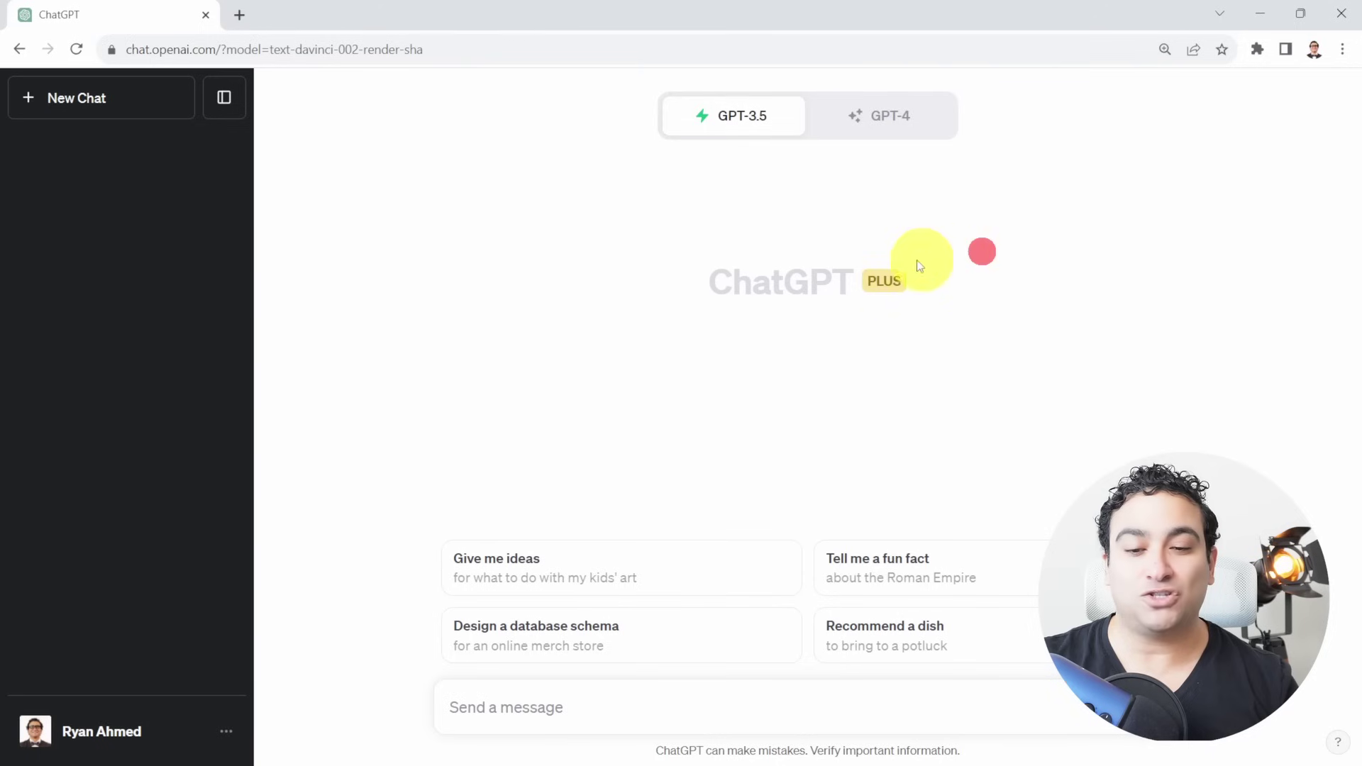
# - Switch the new chat to the GPT-4 model in Advanced Data Analysis mode
pyautogui.click(886, 126)
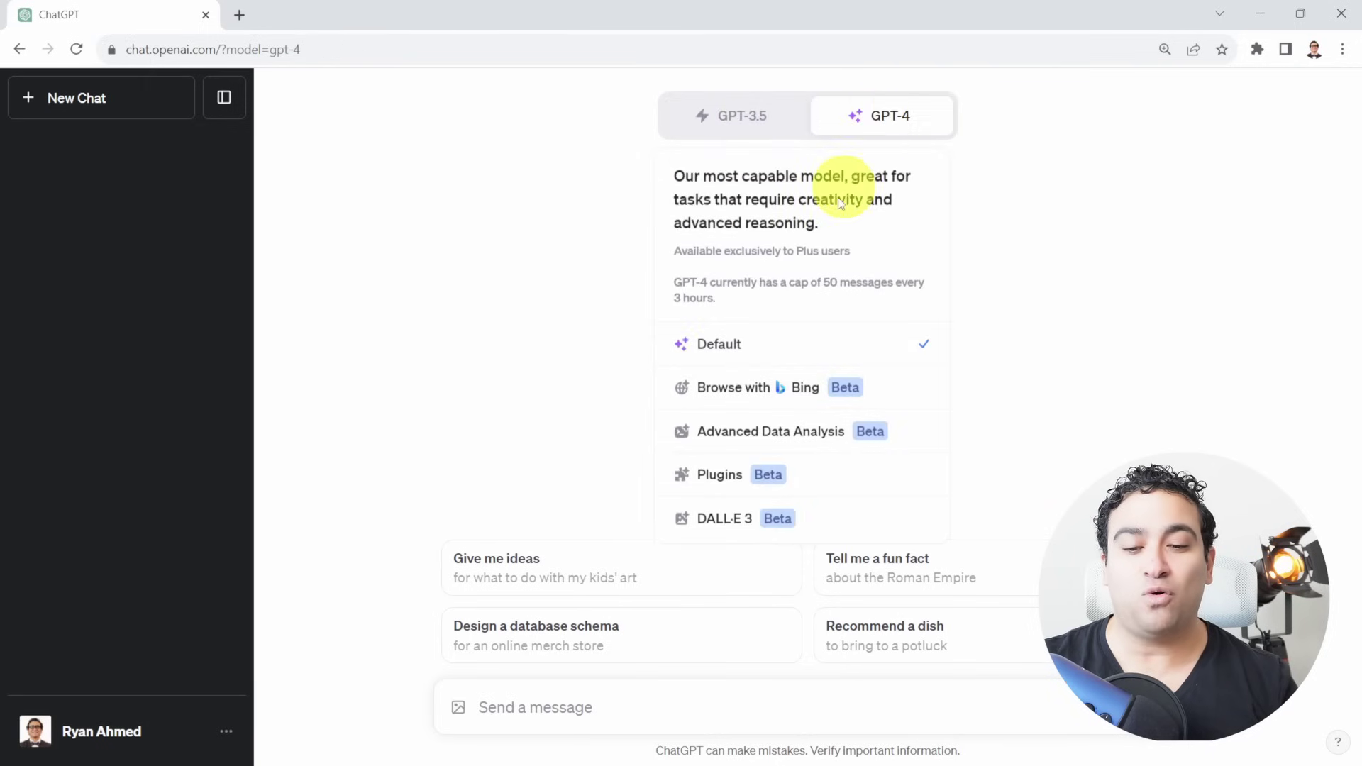
pyautogui.click(804, 440)
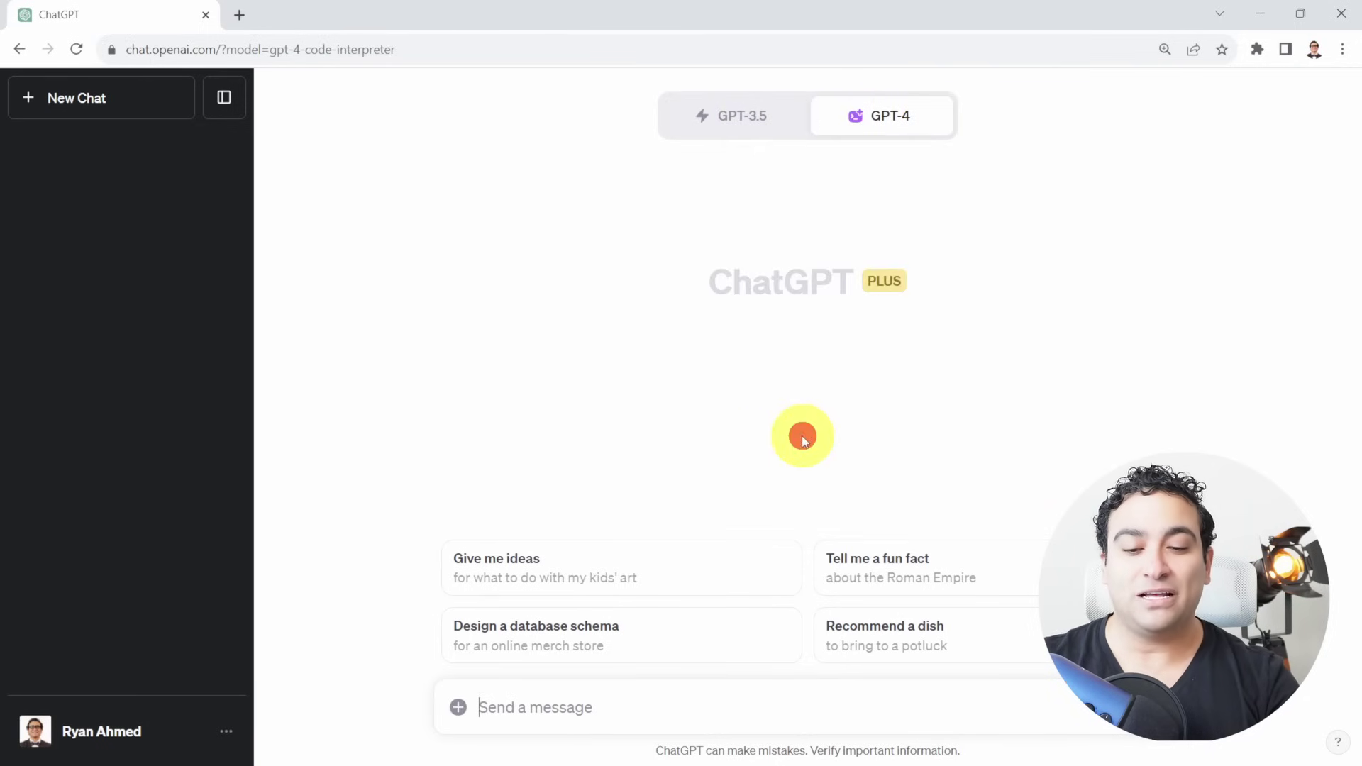
pyautogui.click(469, 704)
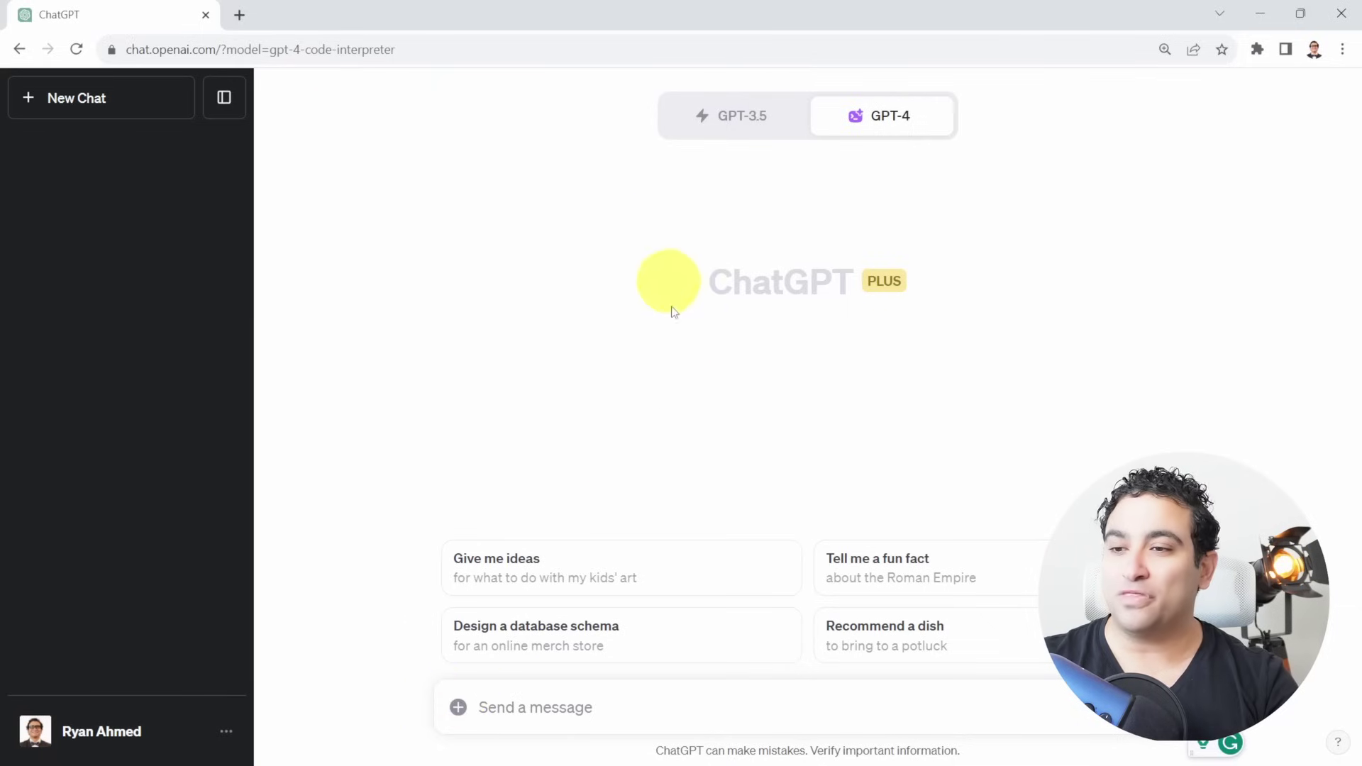
# - Attach the Amazon CSV file to the chat message, previewing its contents in Excel beforehand
pyautogui.click(458, 708)
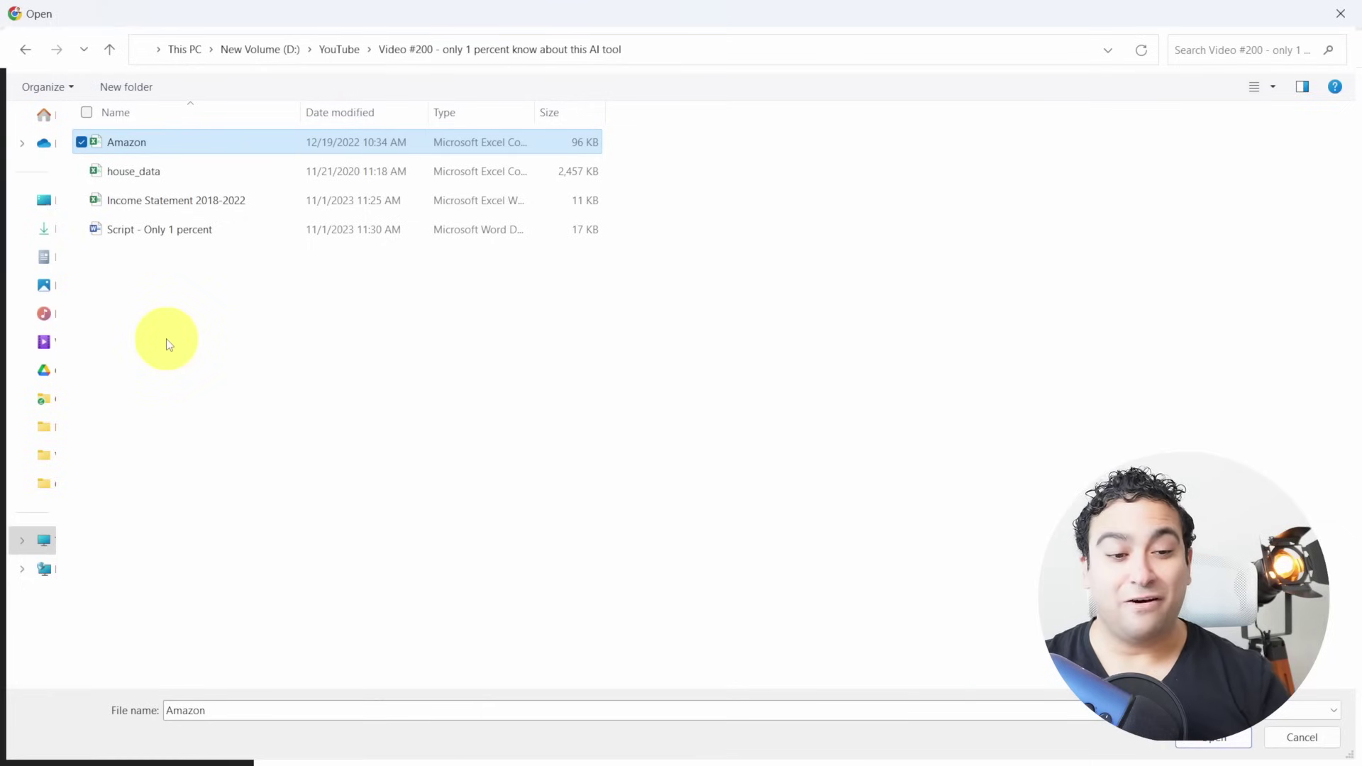
pyautogui.click(167, 142)
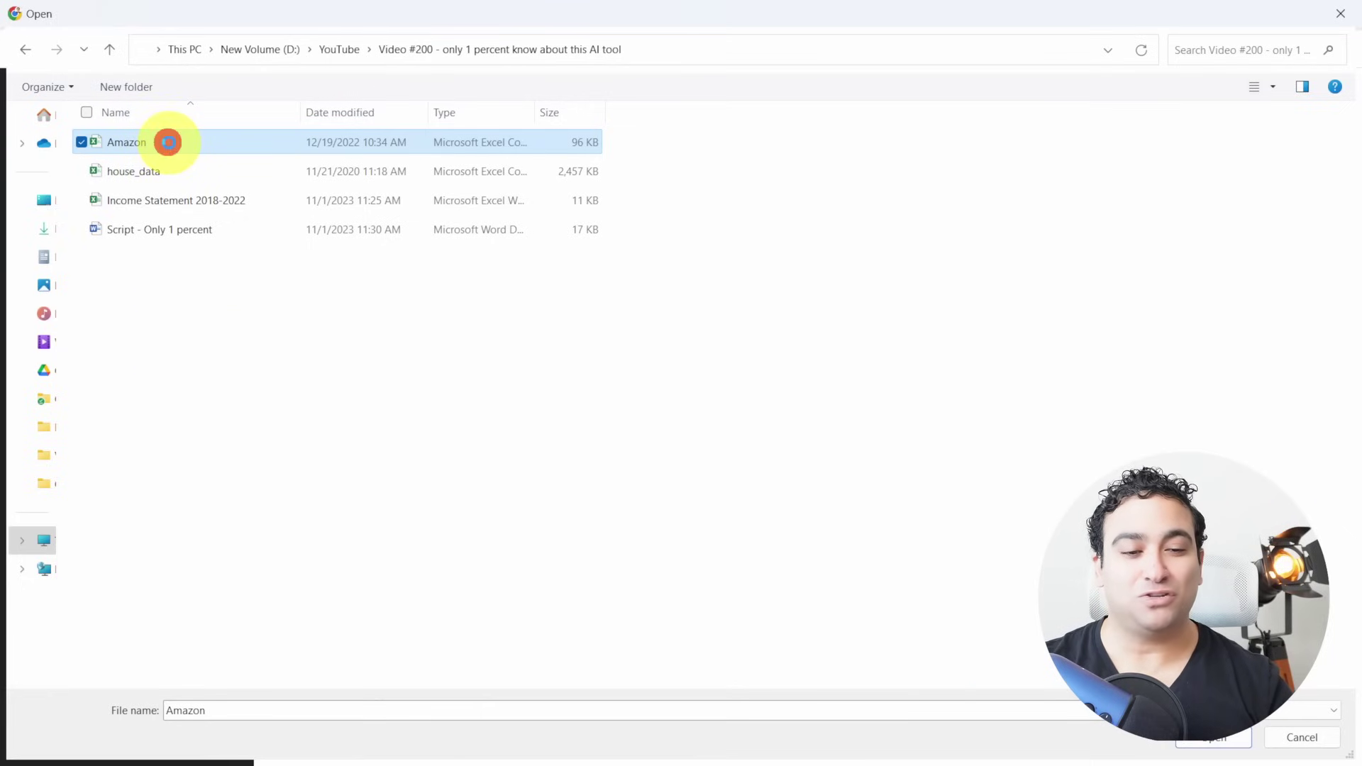
pyautogui.rightClick(167, 142)
pyautogui.click(206, 176)
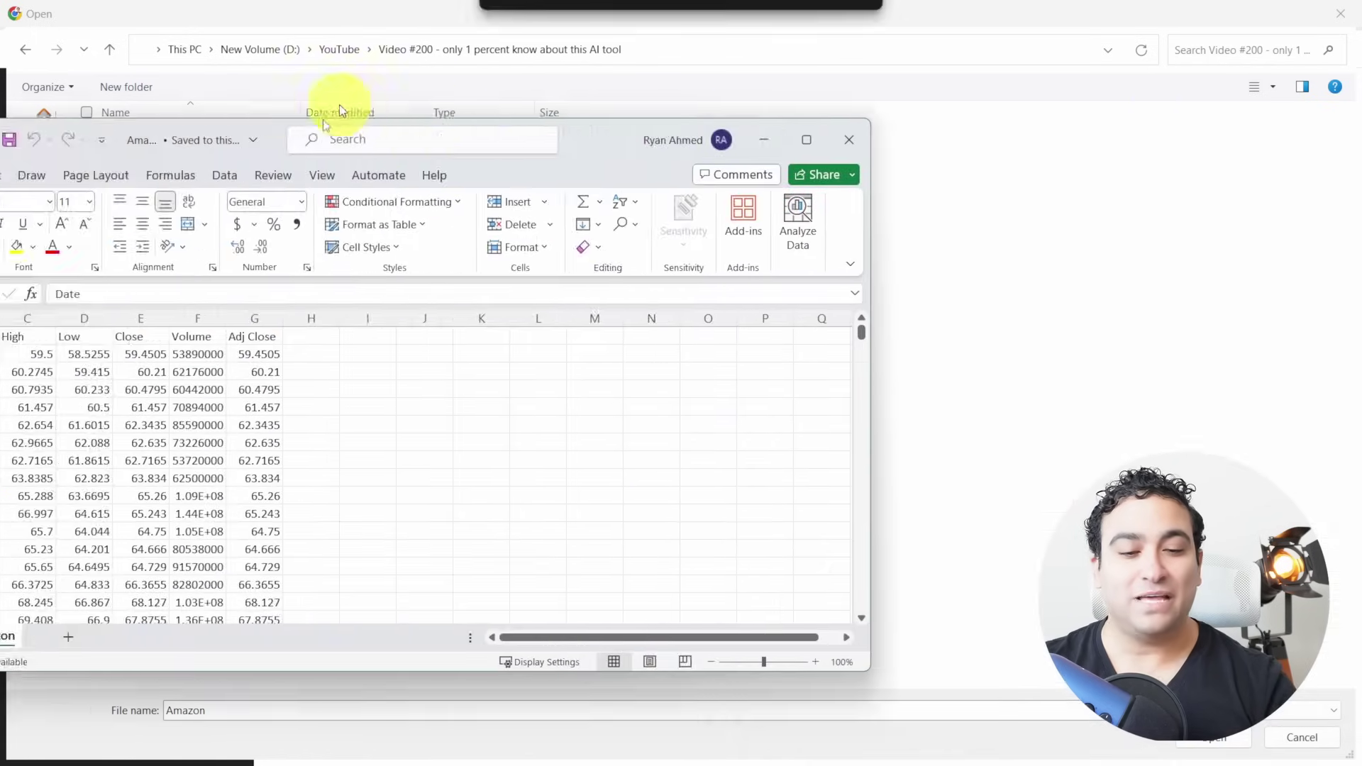
pyautogui.moveTo(366, 109); pyautogui.dragTo(978, 97)
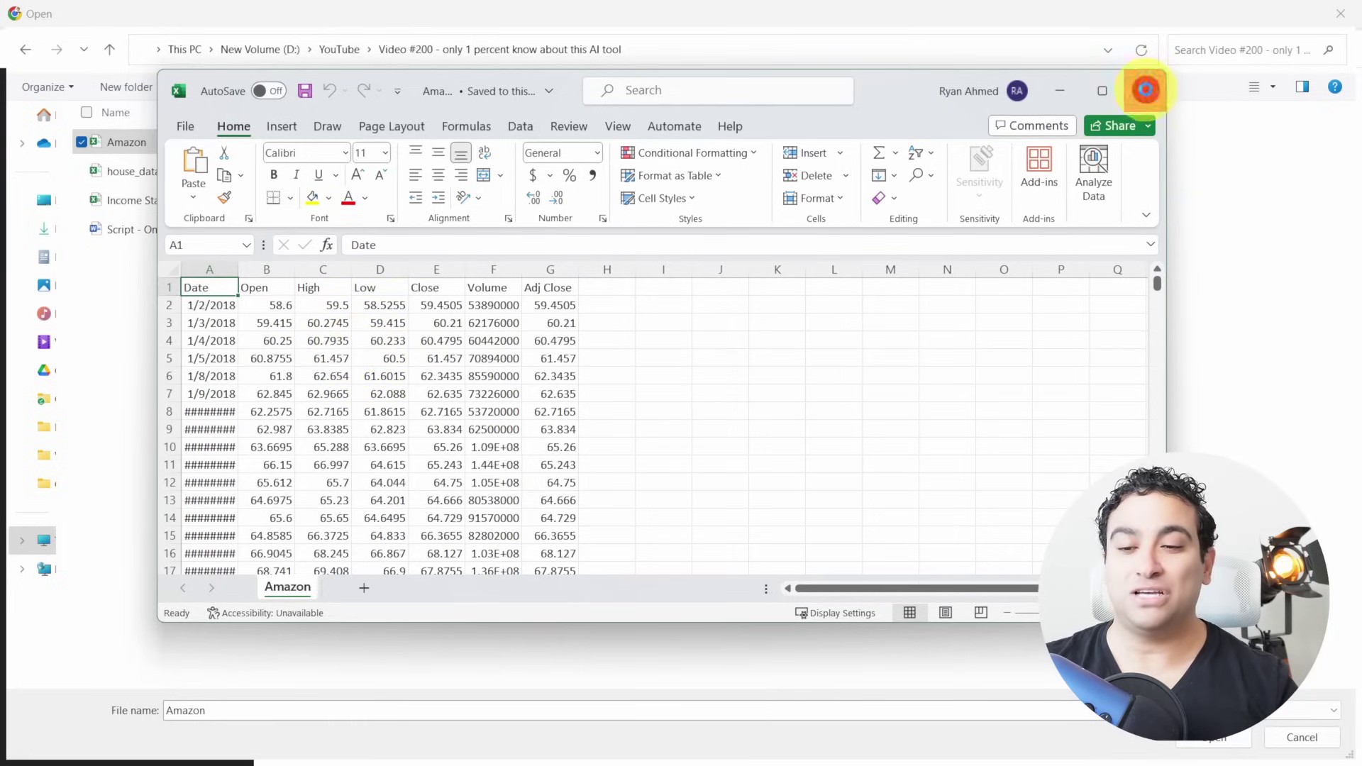
pyautogui.click(1145, 90)
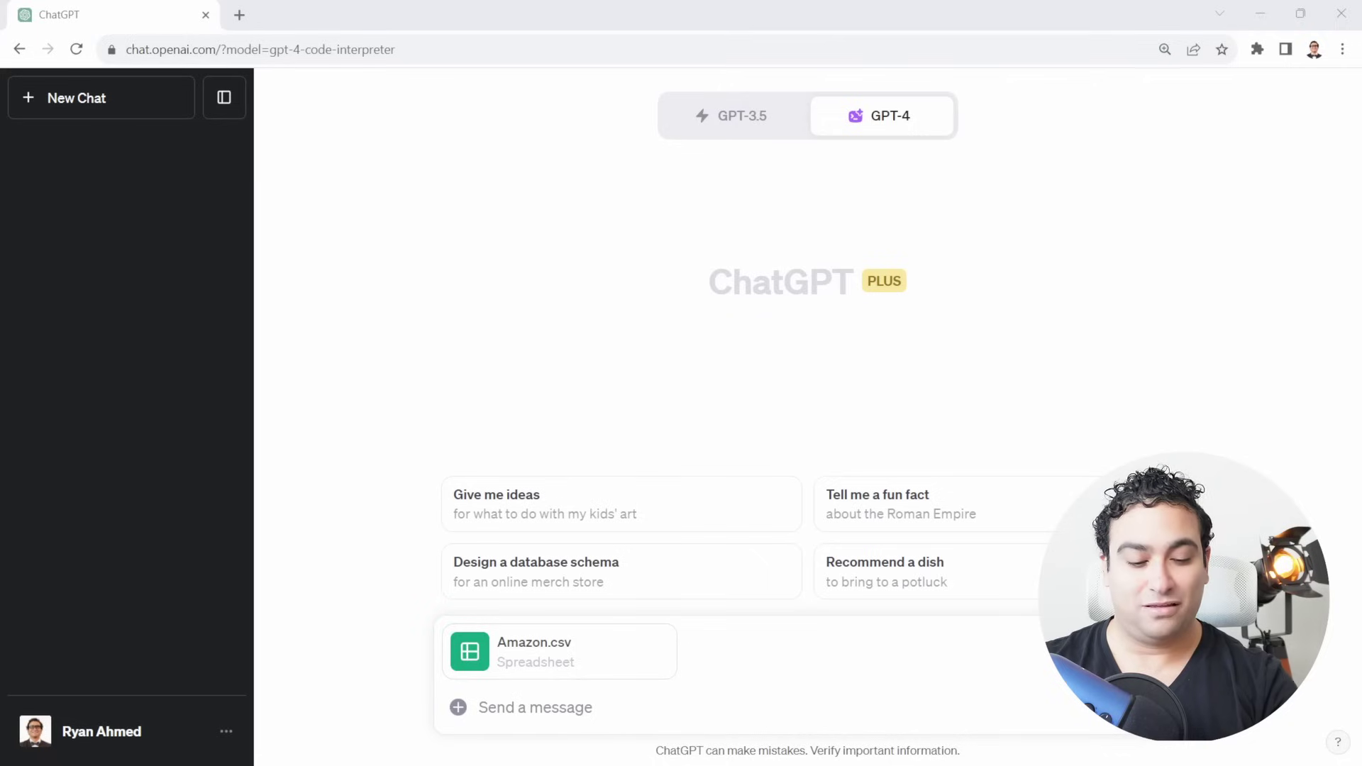
# - Send the prompt "Display the first 5 rows in the data" without a leading bullet, together with the attached file
pyautogui.click(633, 696)
pyautogui.write('• Display the first 5 rows in the data')
pyautogui.click(491, 706)
pyautogui.press('BackSpace')
pyautogui.press('BackSpace')
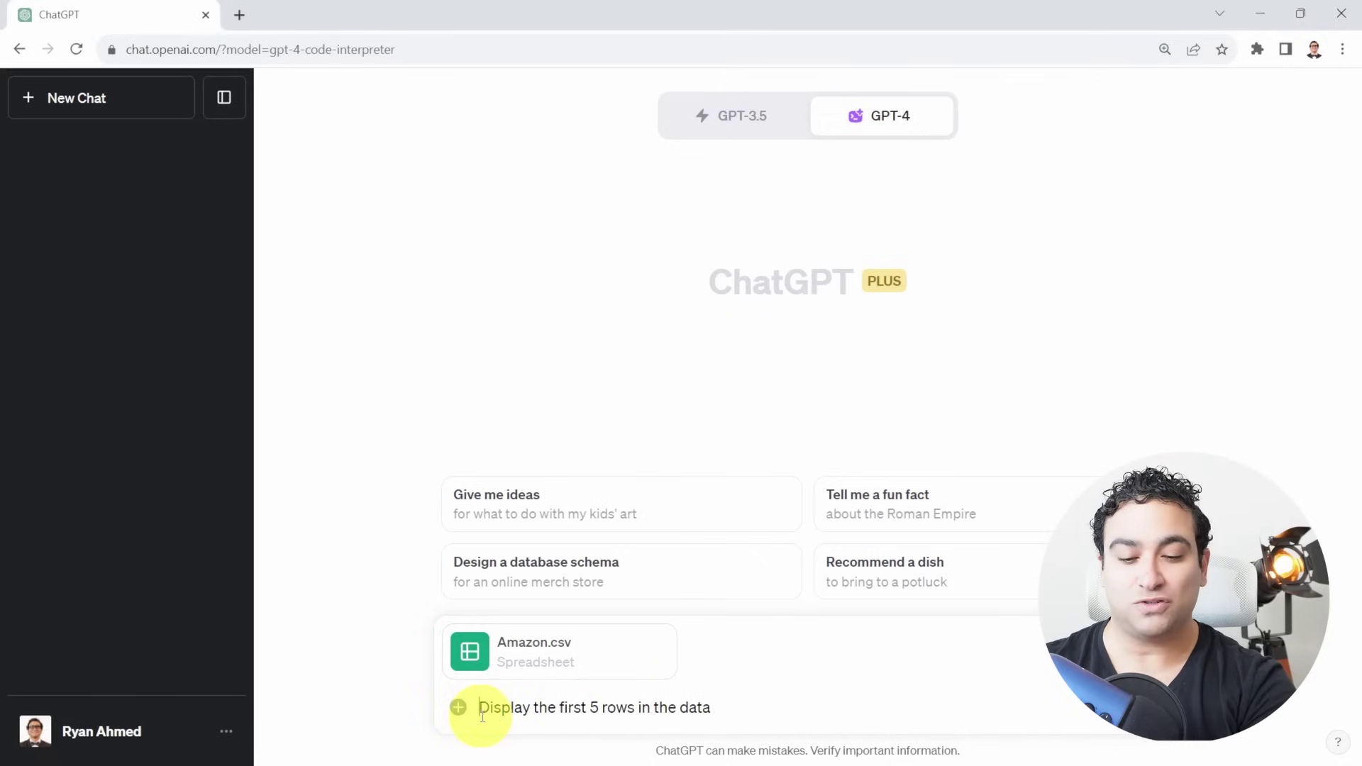
pyautogui.press('Return')
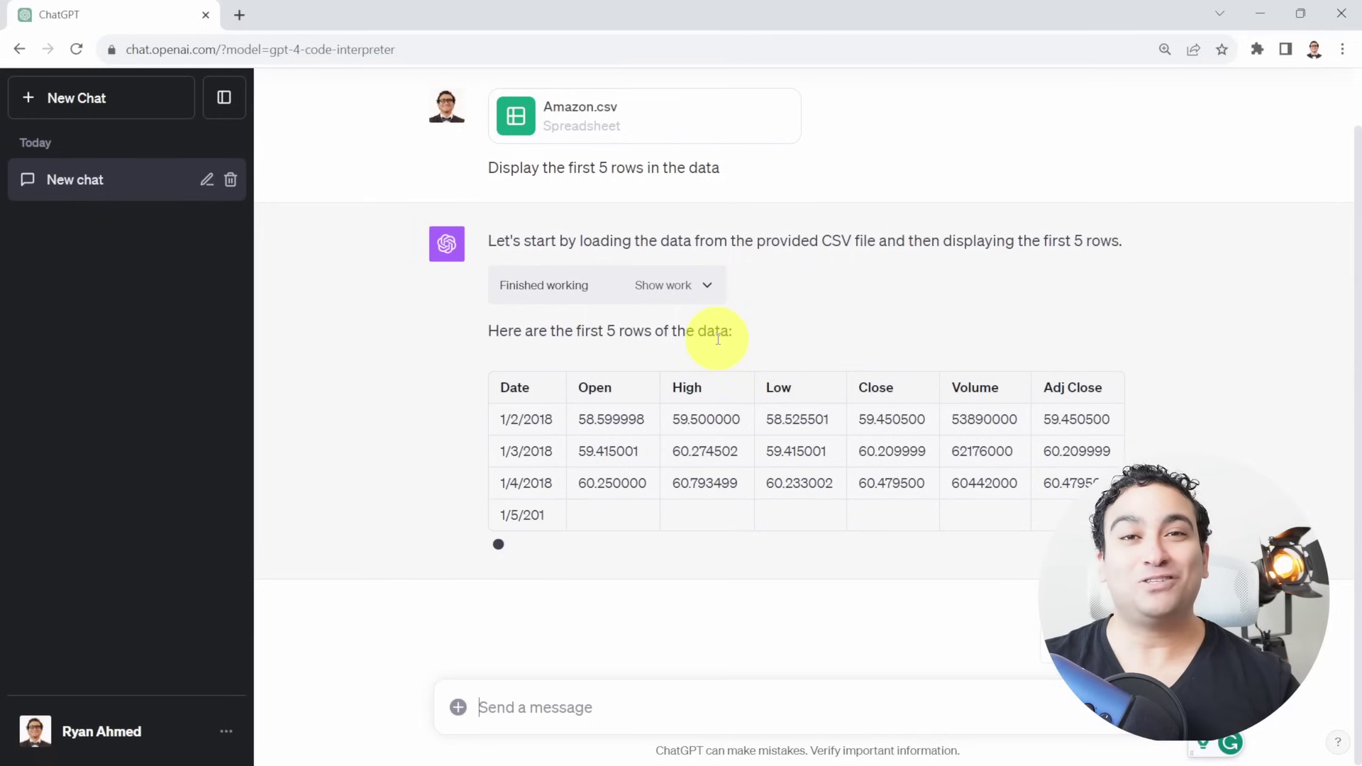
# - Expand the work behind the first answer and examine its pandas import, read_csv and head() lines and the resulting table
pyautogui.click(697, 284)
pyautogui.scroll(4, 586, 287)
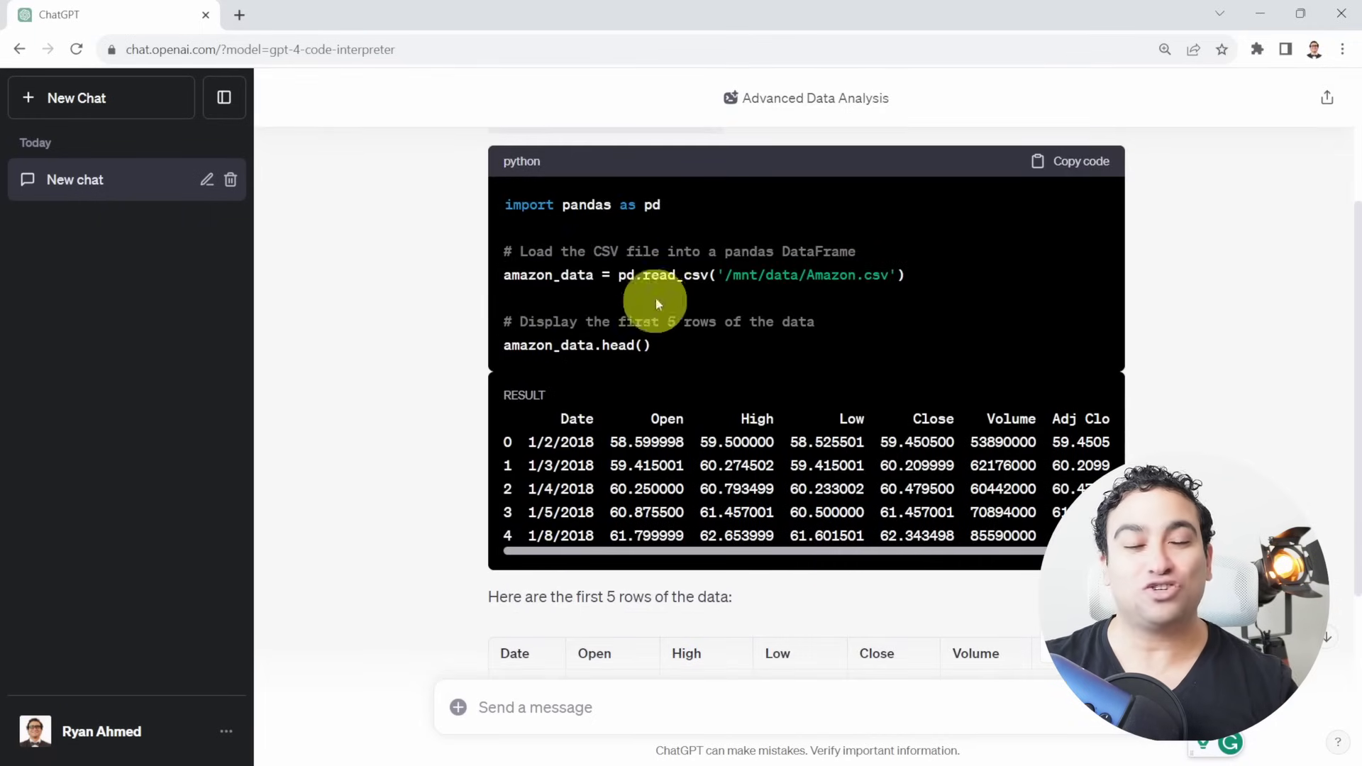
pyautogui.moveTo(578, 207); pyautogui.dragTo(660, 207)
pyautogui.moveTo(579, 275); pyautogui.dragTo(908, 274)
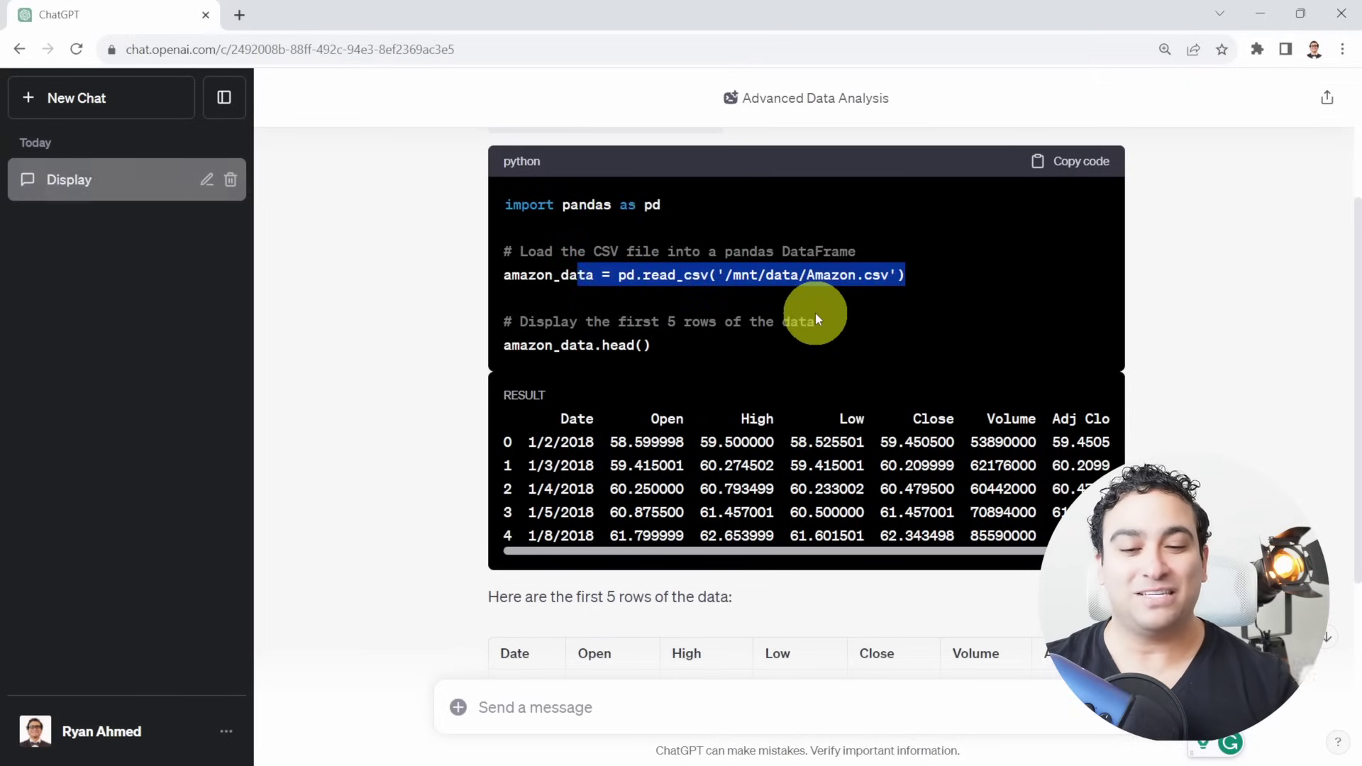
pyautogui.click(698, 400)
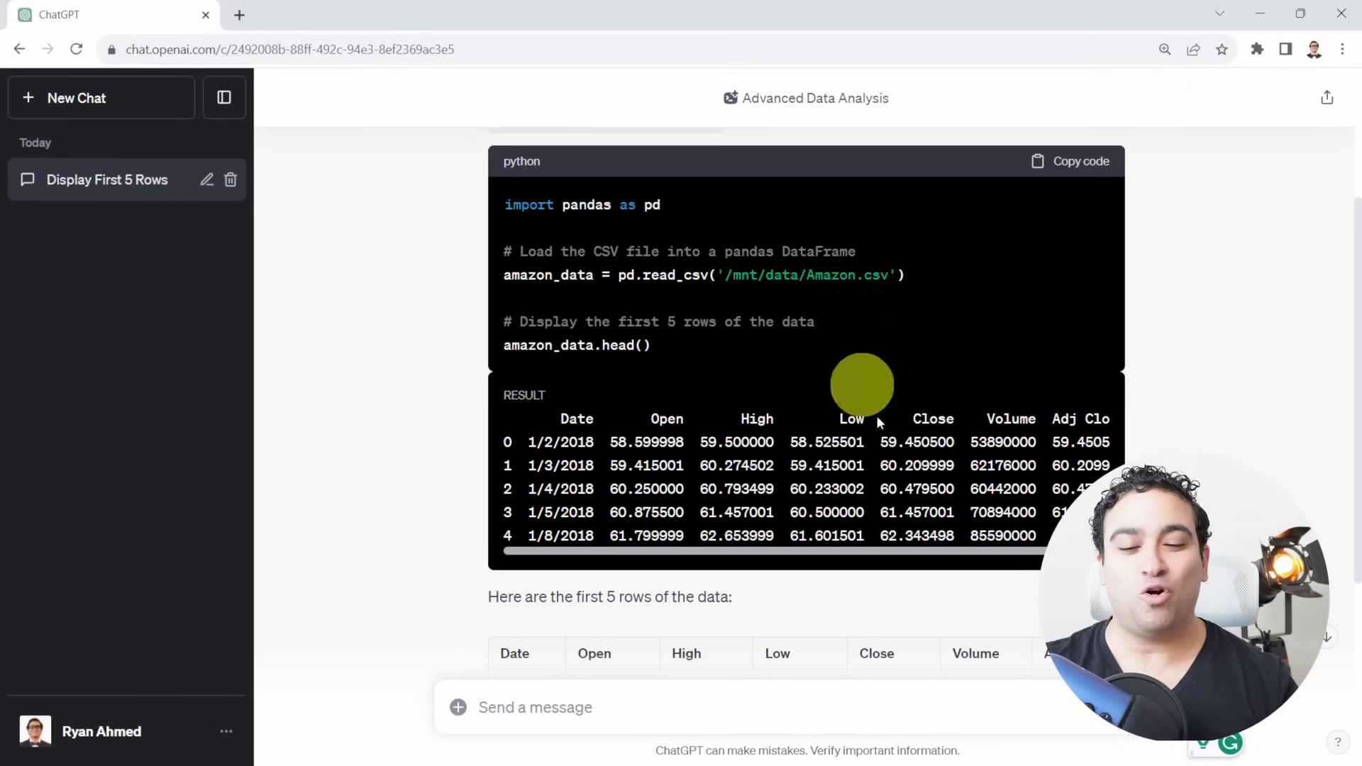
pyautogui.scroll(-4, 562, 319)
pyautogui.scroll(3, 576, 199)
pyautogui.moveTo(555, 256); pyautogui.dragTo(745, 267)
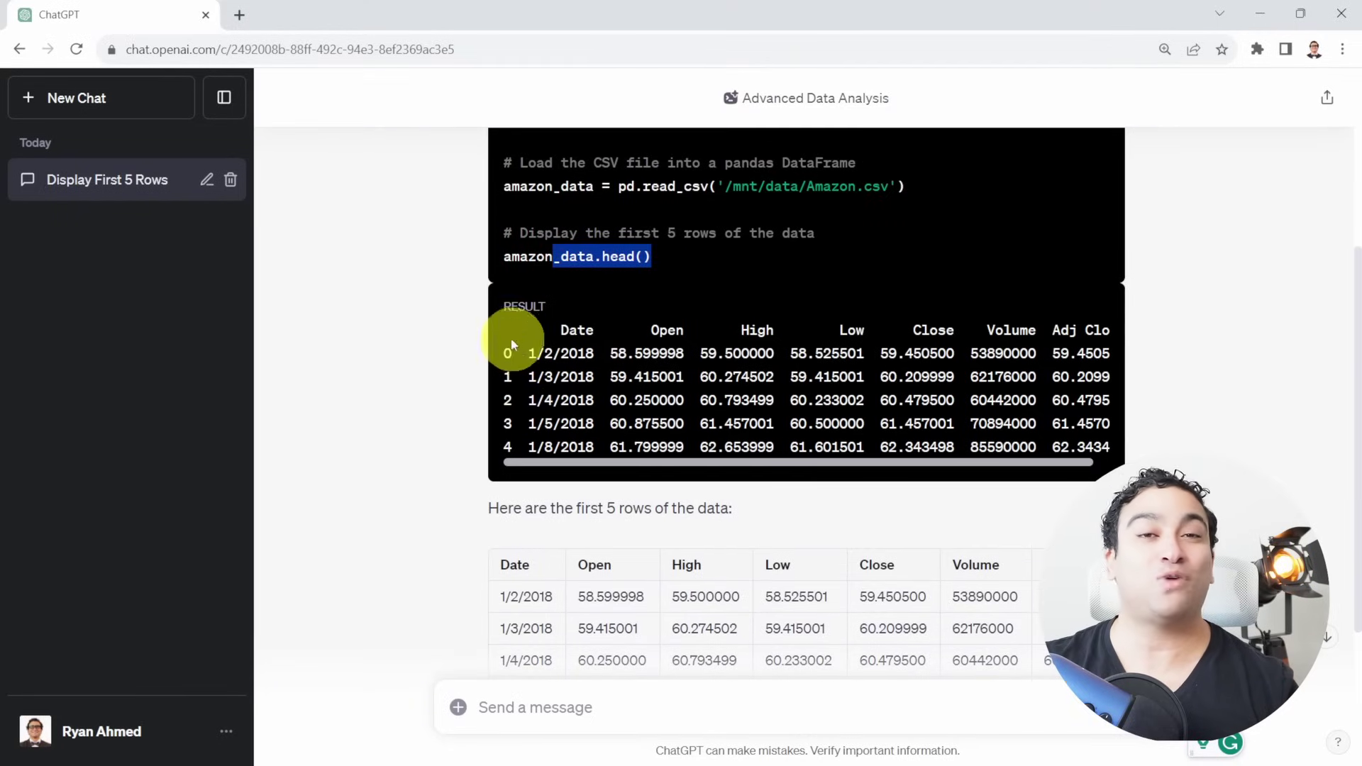
pyautogui.scroll(-3, 428, 319)
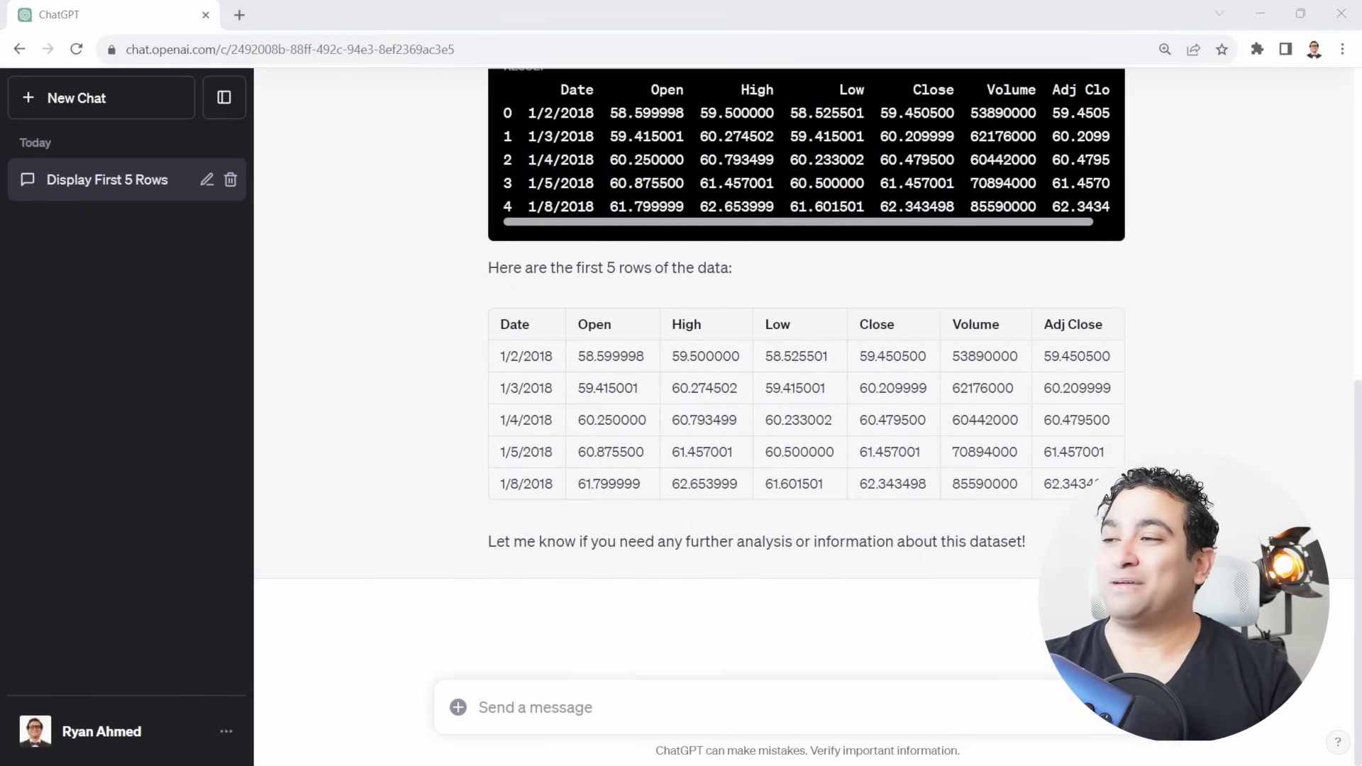
# - Send the prompt "Plot the Close price vs date" without a leading bullet and view the resulting chart
pyautogui.click(629, 702)
pyautogui.write('• Plot the Close price vs date')
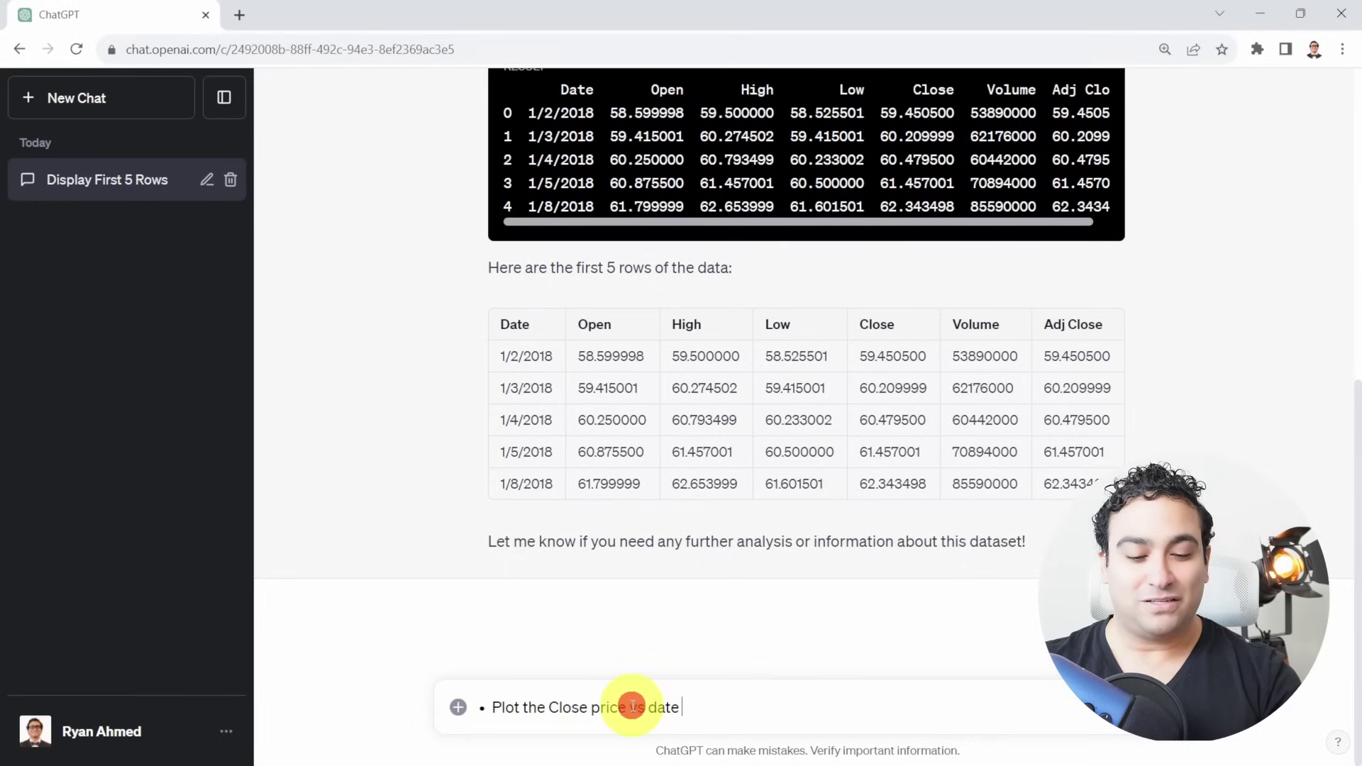
pyautogui.click(493, 707)
pyautogui.press('BackSpace')
pyautogui.press('BackSpace')
pyautogui.press('Return')
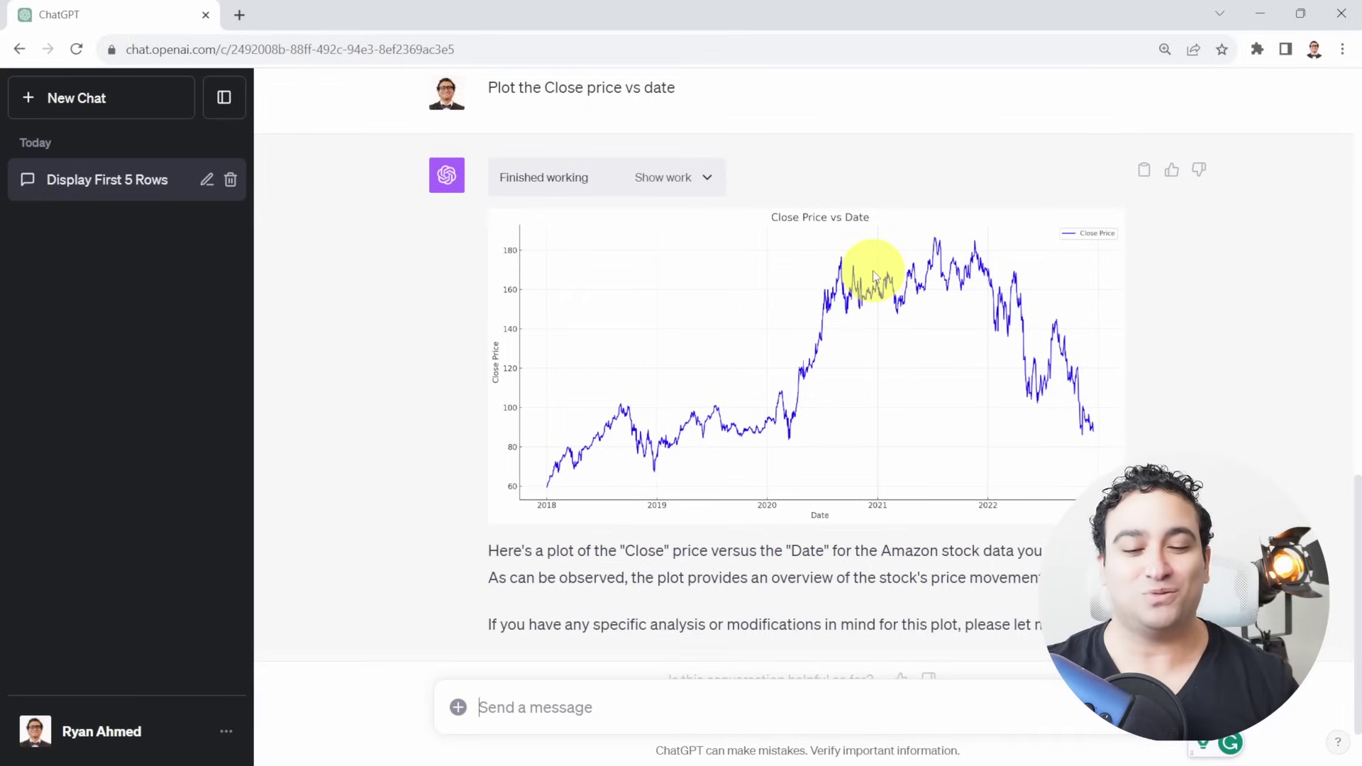
pyautogui.scroll(-1, 760, 359)
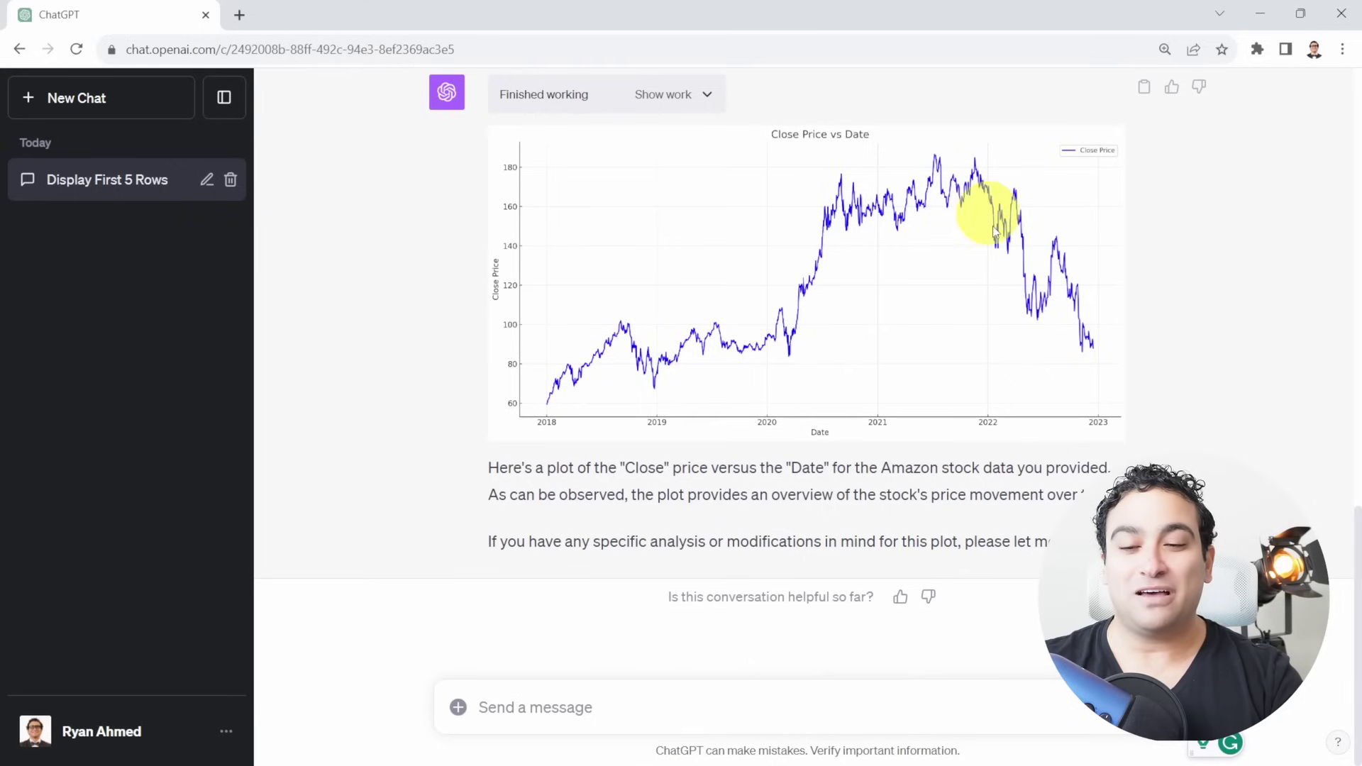
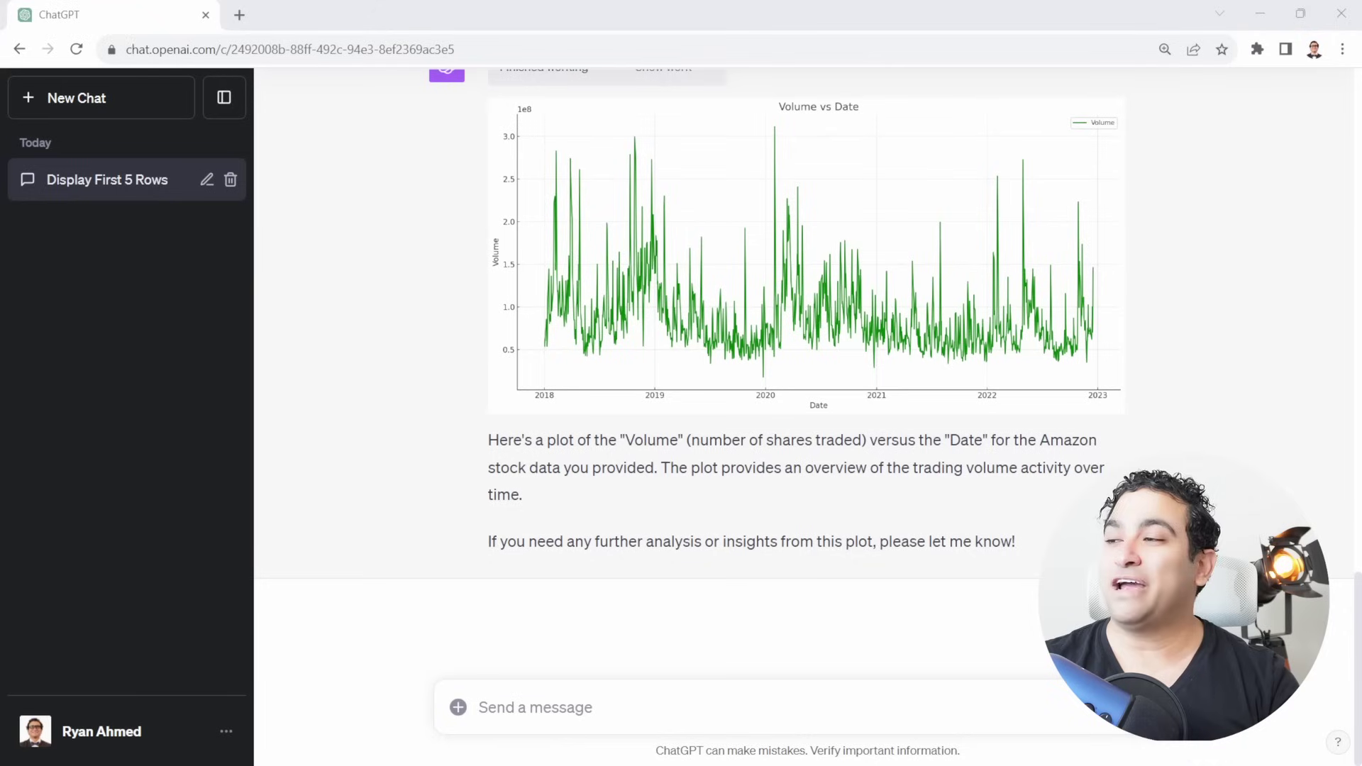
# - Send the prompt "Plot the close price vs. date and volume vs date using subplots" without a leading bullet
pyautogui.click(644, 708)
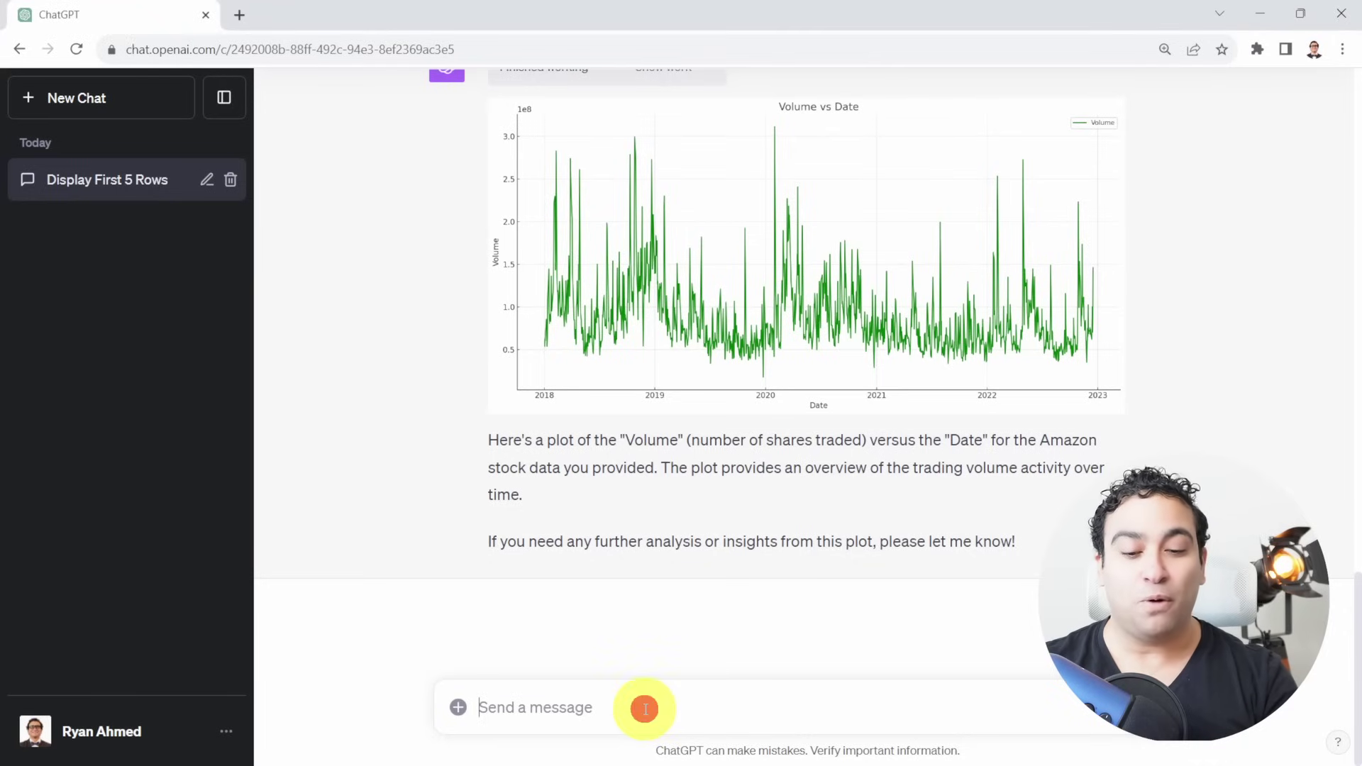
pyautogui.write('• Plot the close price vs. date and volume vs date using subplots')
pyautogui.click(477, 707)
pyautogui.press('BackSpace')
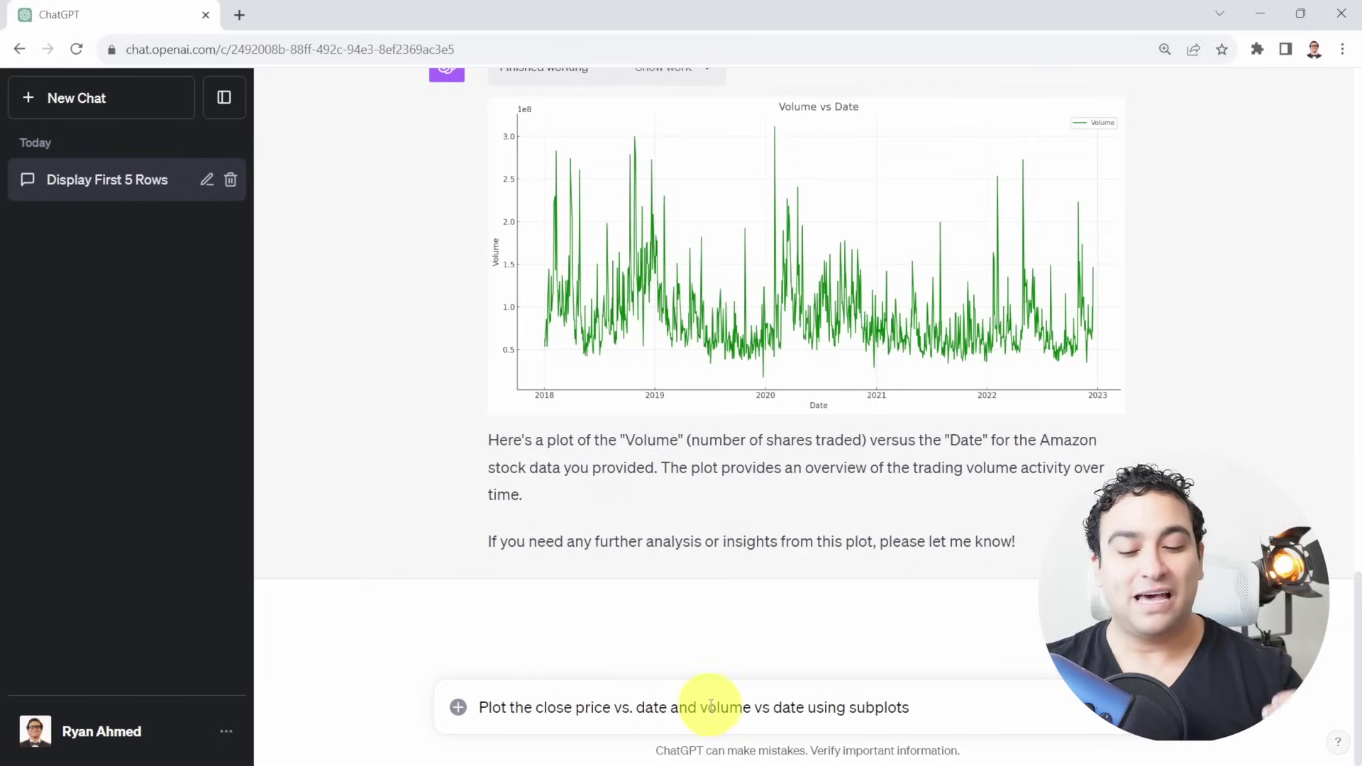
pyautogui.click(980, 719)
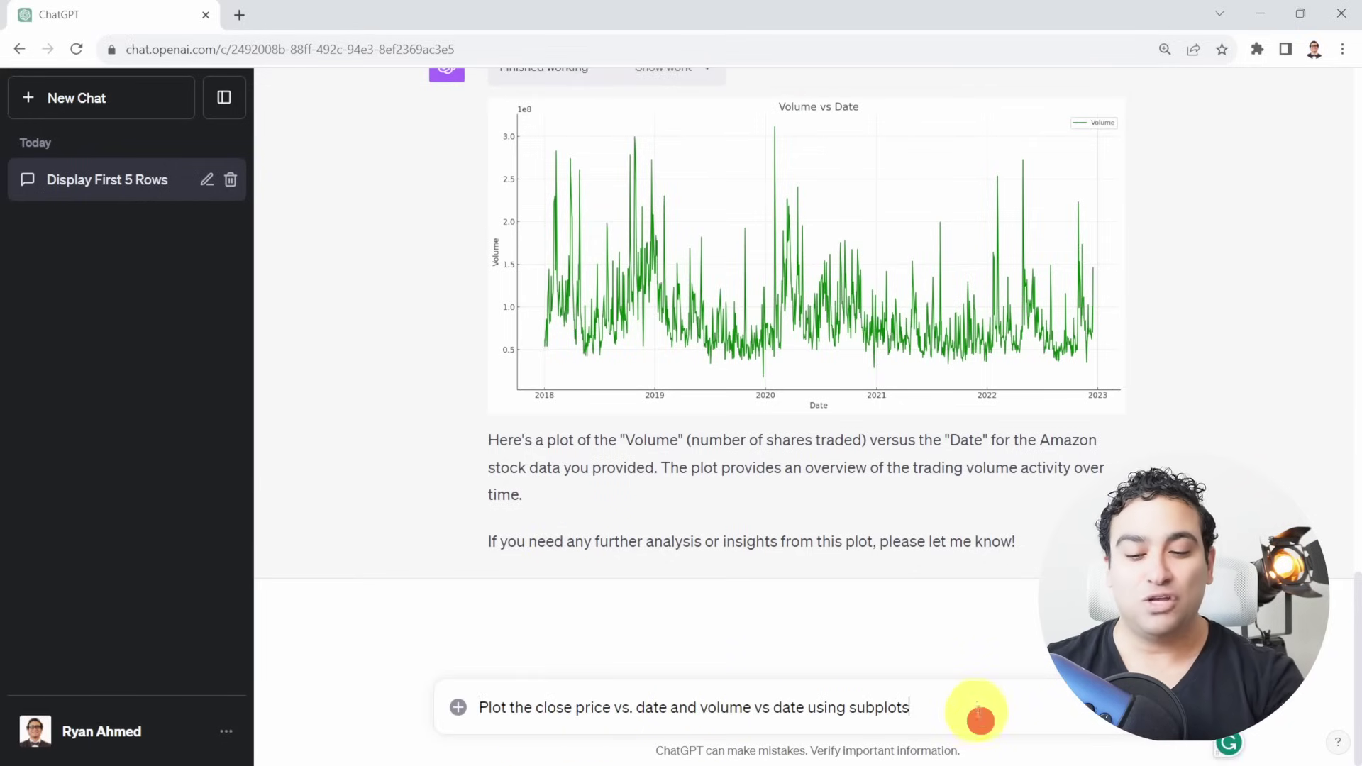
pyautogui.press('Return')
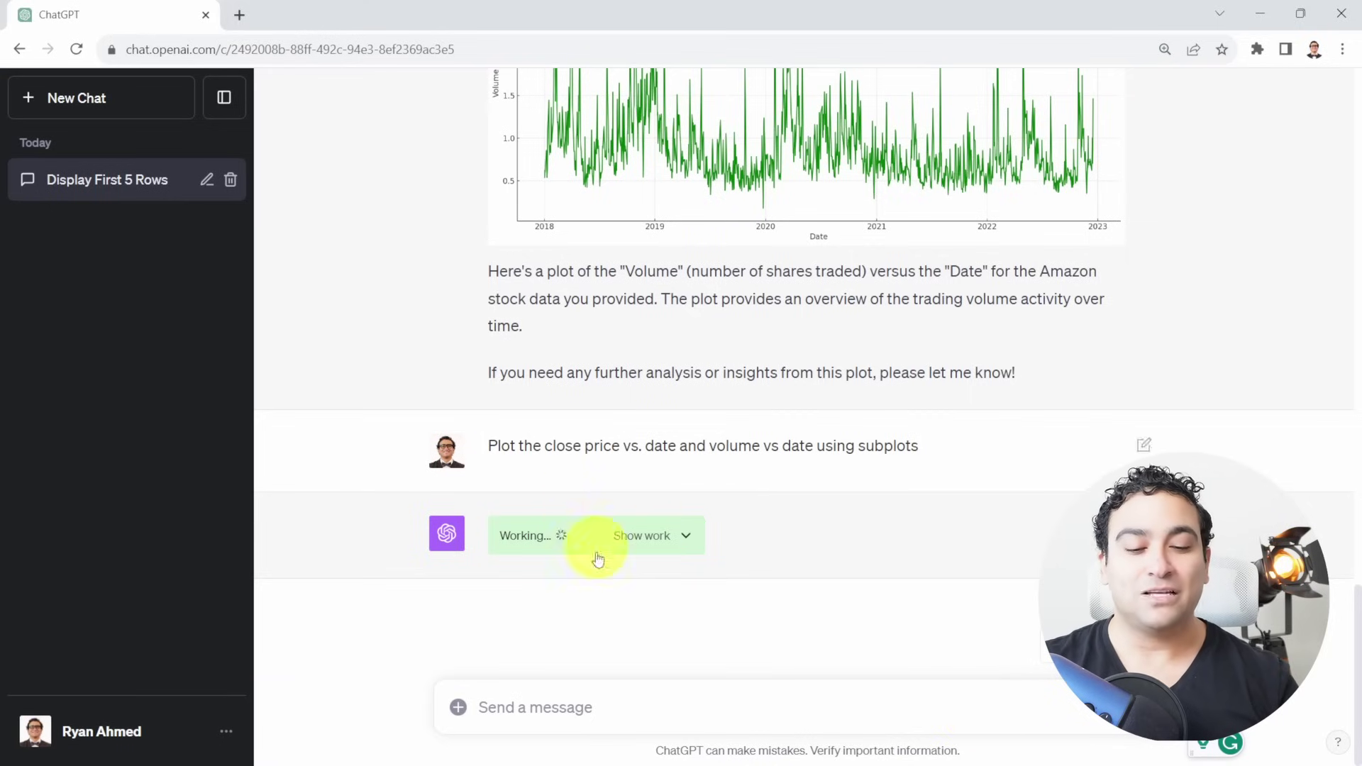
# - Expand the work behind the volume vs. date answer and examine its plt.plot line
pyautogui.scroll(6, 605, 472)
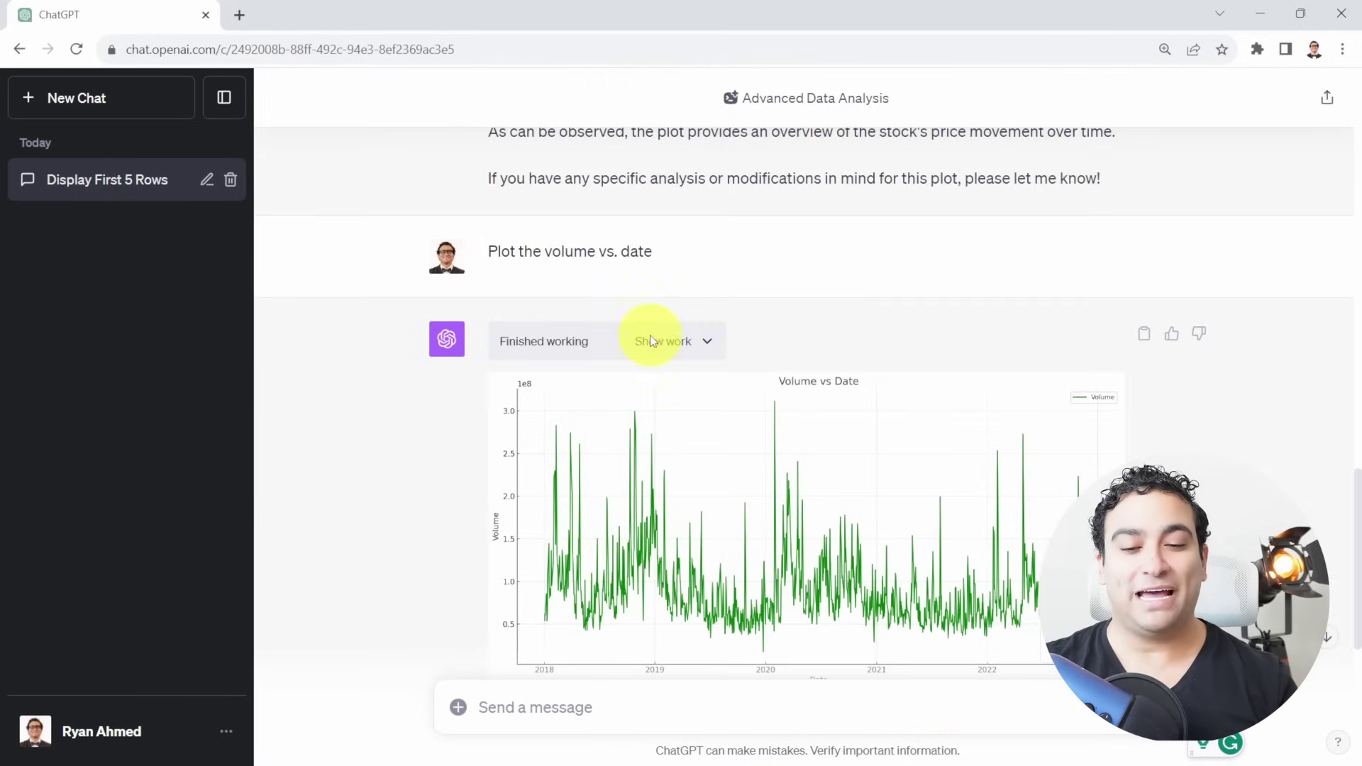
pyautogui.click(669, 341)
pyautogui.scroll(-1, 610, 427)
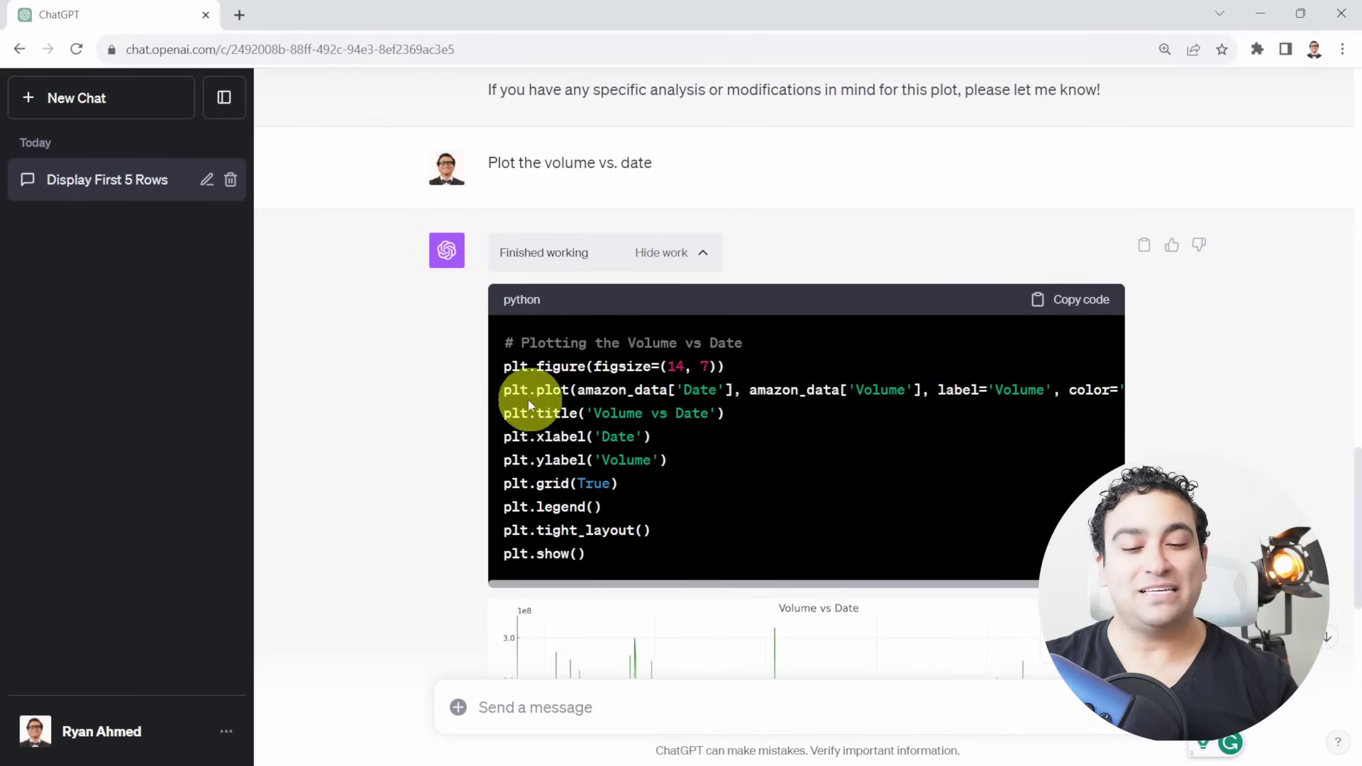
pyautogui.moveTo(506, 390); pyautogui.dragTo(624, 392)
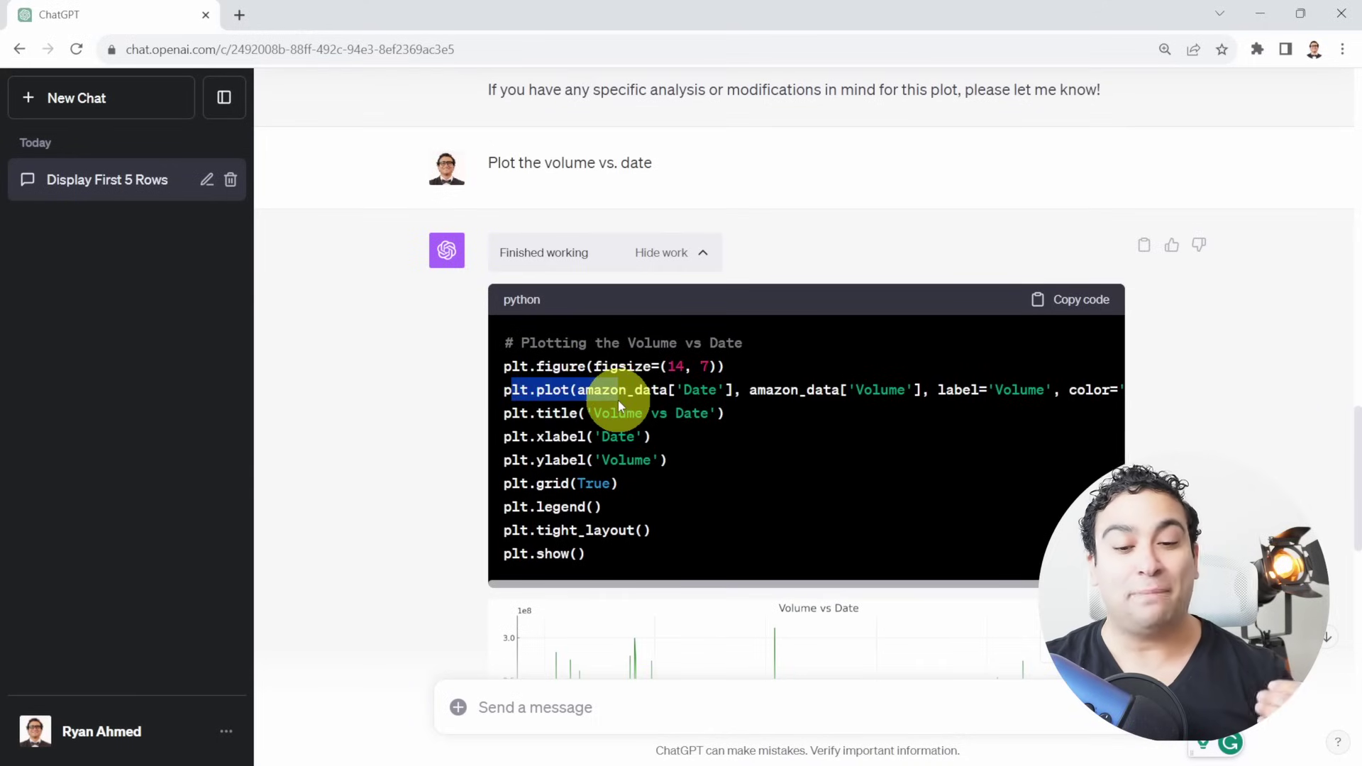
# - Examine the Date and Volume arguments, title and axis-label lines of the volume plot code, and its chart
pyautogui.click(699, 407)
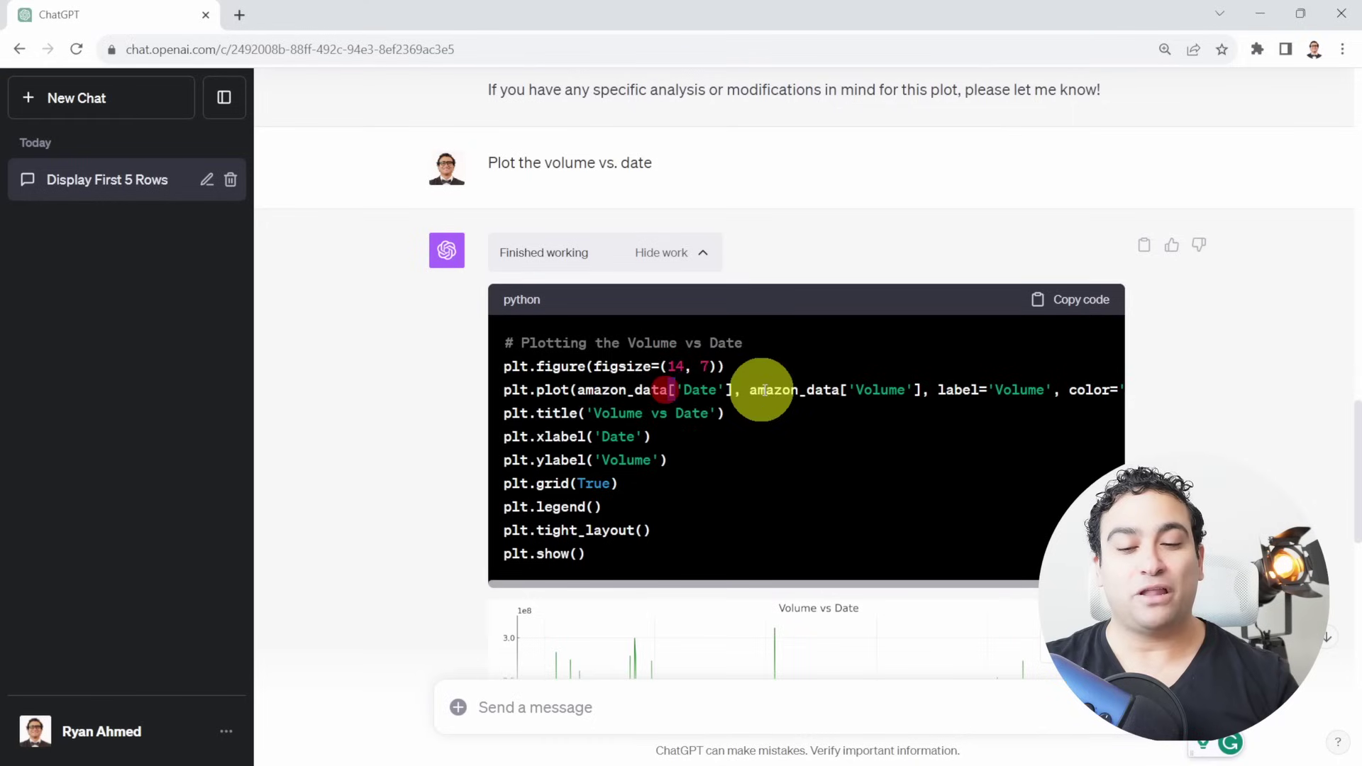
pyautogui.moveTo(885, 390); pyautogui.dragTo(965, 389)
pyautogui.moveTo(545, 414); pyautogui.dragTo(710, 446)
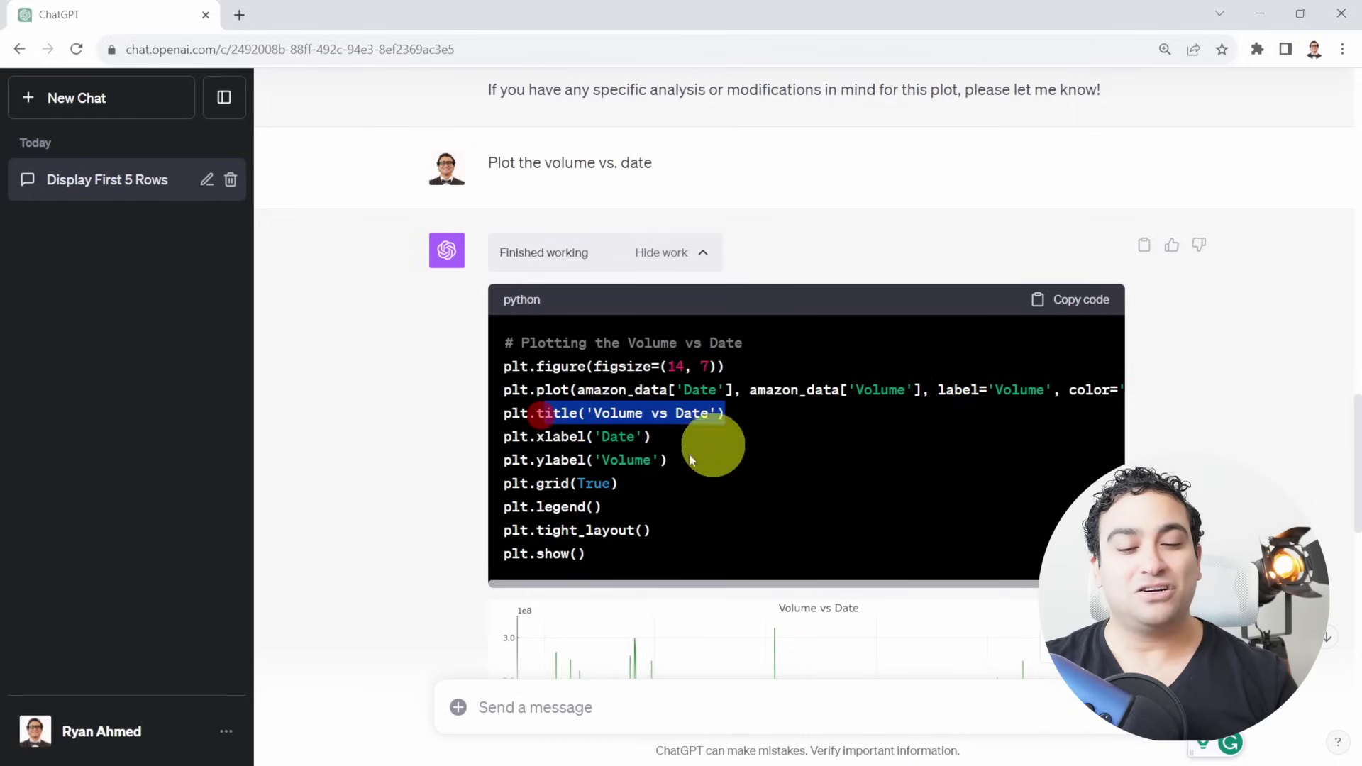
pyautogui.click(563, 442)
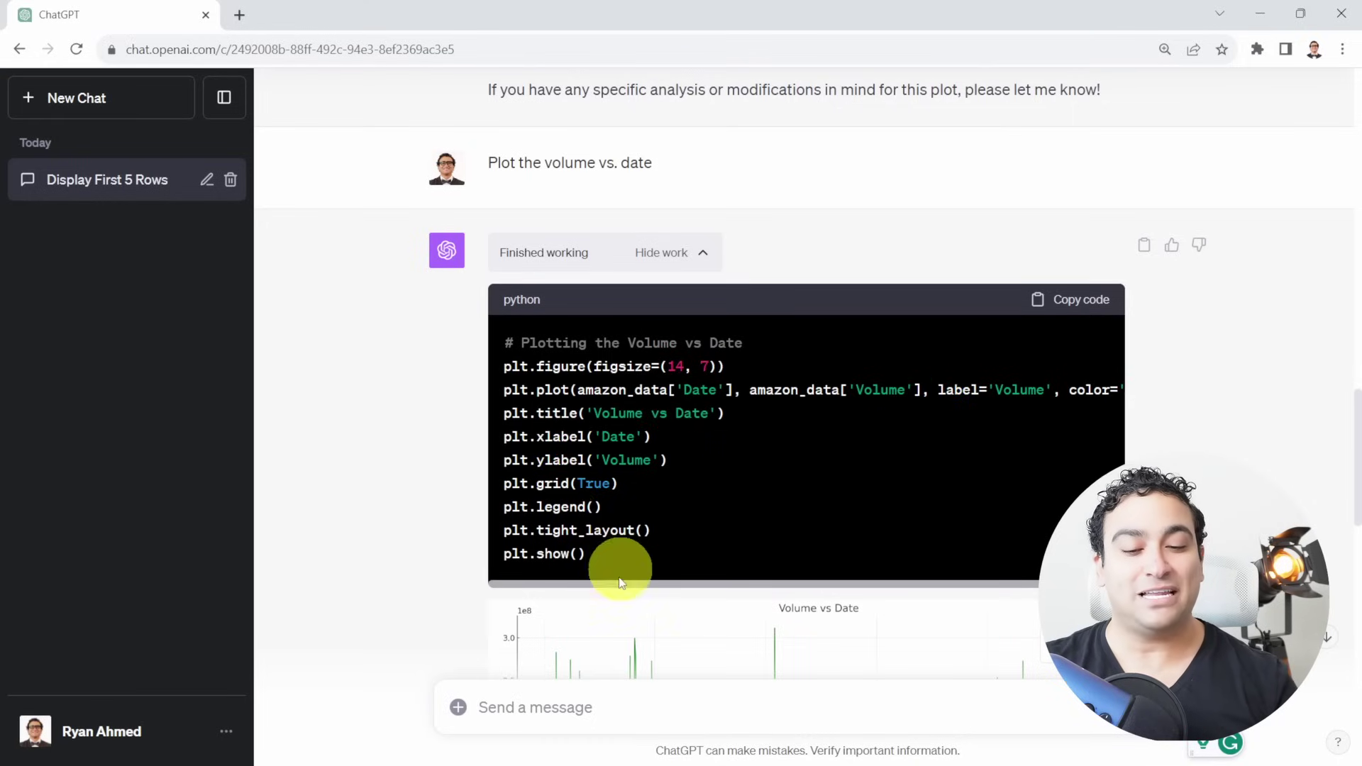
pyautogui.scroll(-1, 600, 492)
pyautogui.scroll(-2, 599, 491)
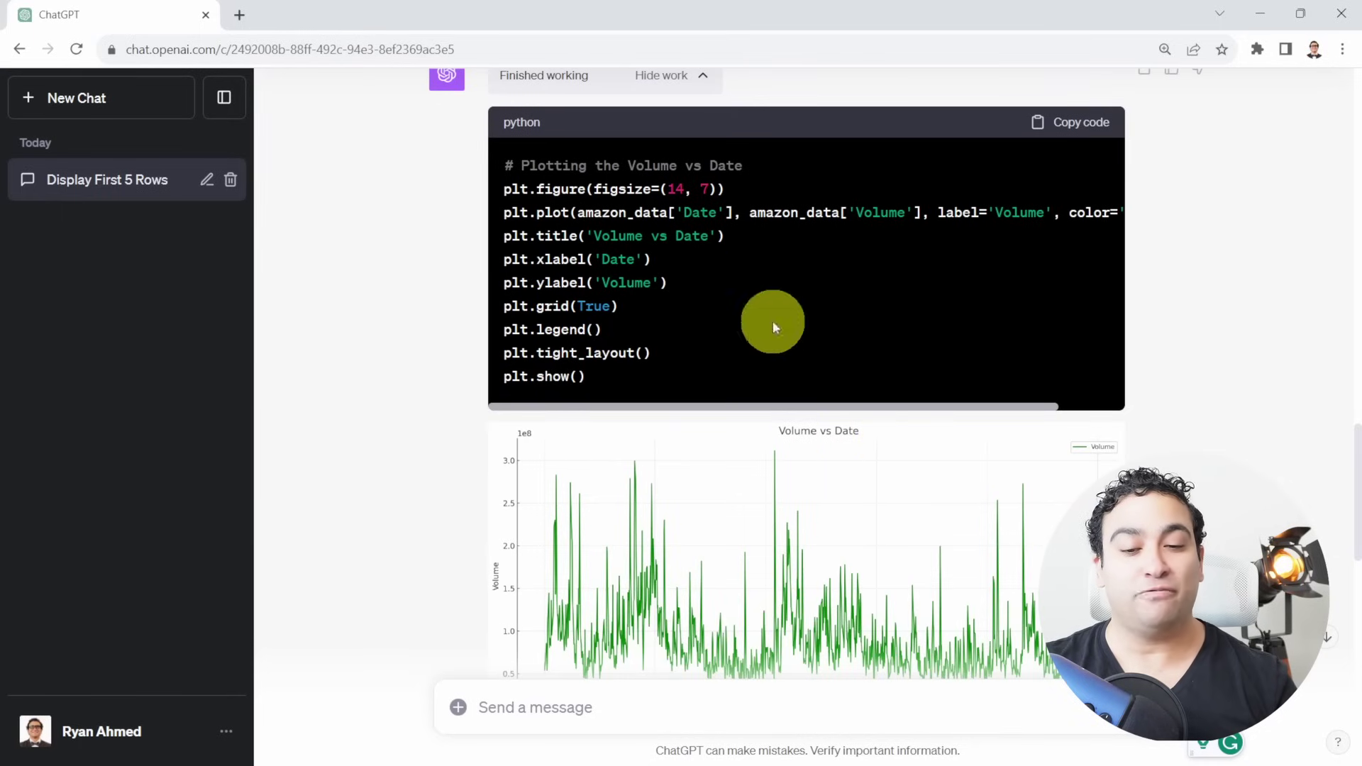
# - Review the combined close price and volume chart against the "using subplots" wording of its prompt
pyautogui.scroll(-6, 738, 448)
pyautogui.scroll(-4, 652, 426)
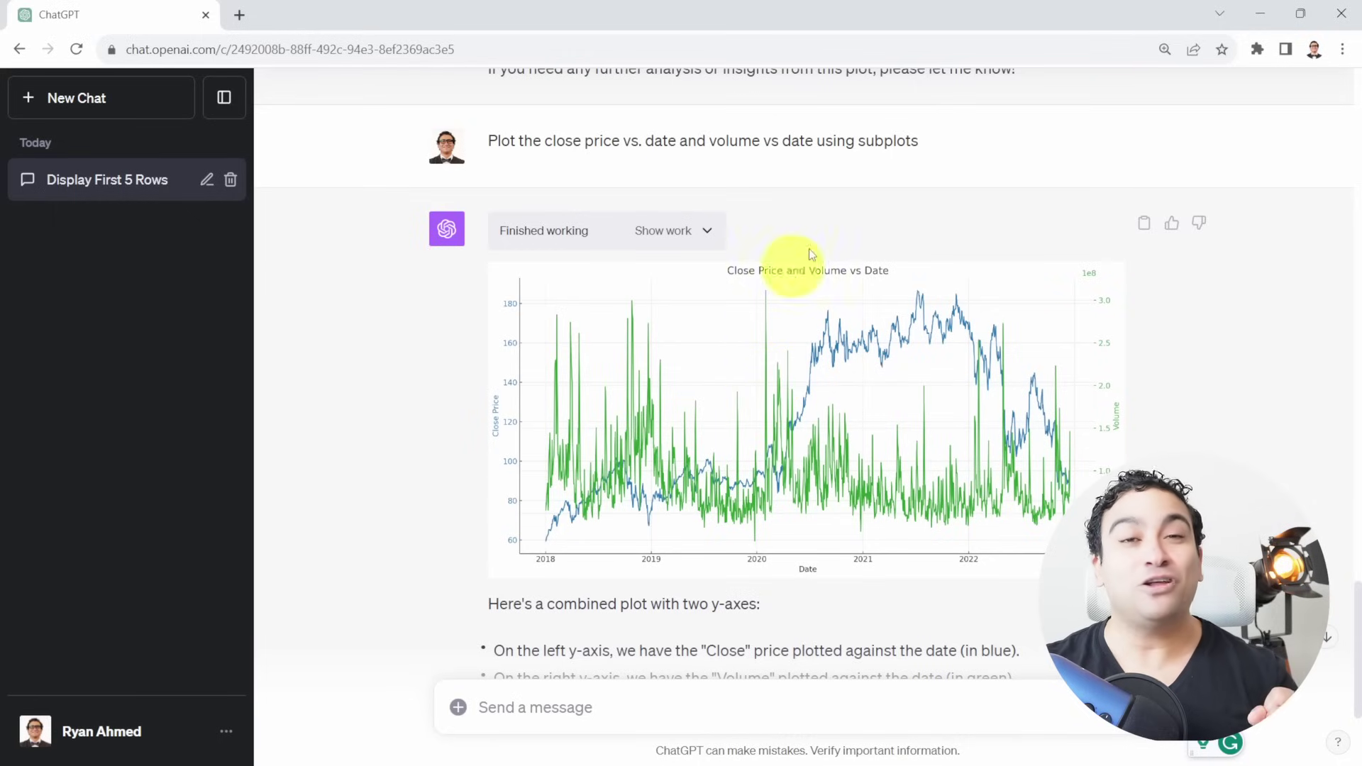
pyautogui.moveTo(817, 142); pyautogui.dragTo(919, 141)
pyautogui.click(797, 365)
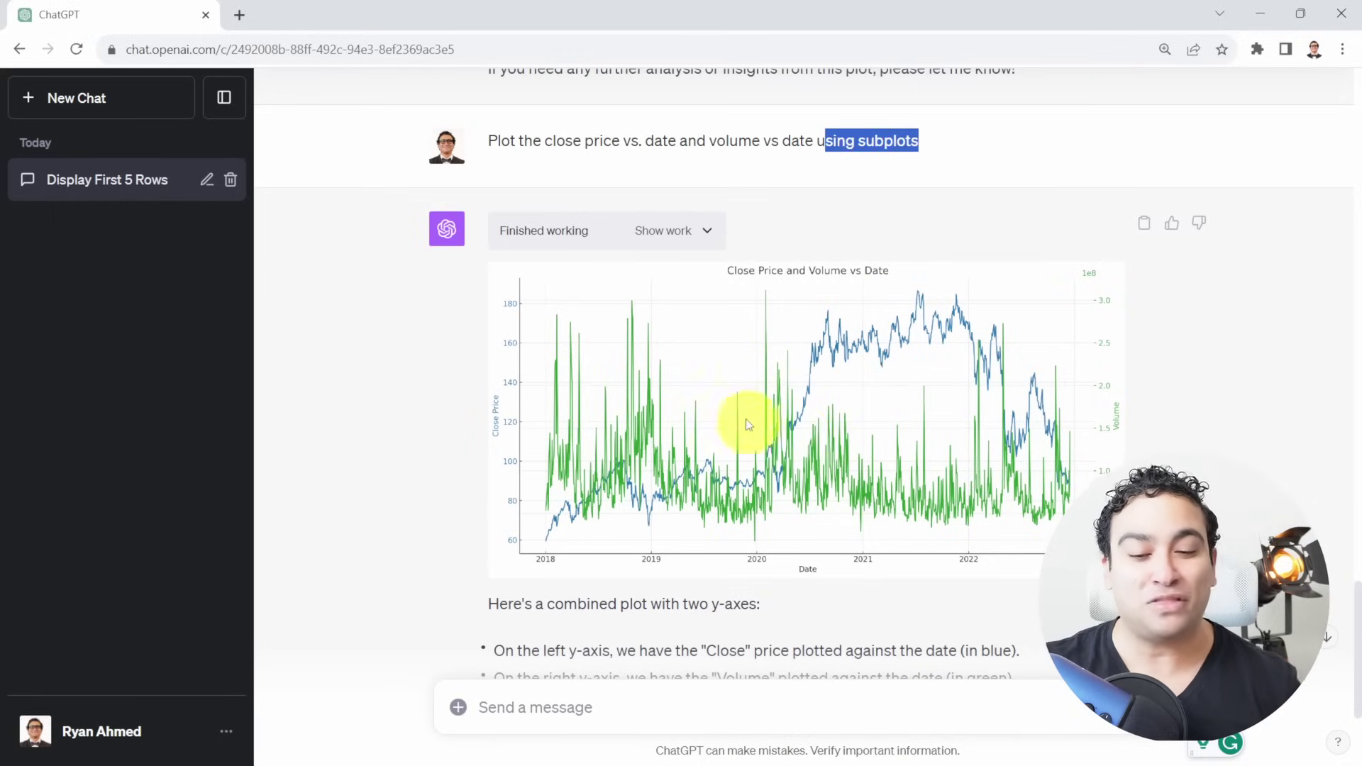
pyautogui.scroll(-3, 746, 418)
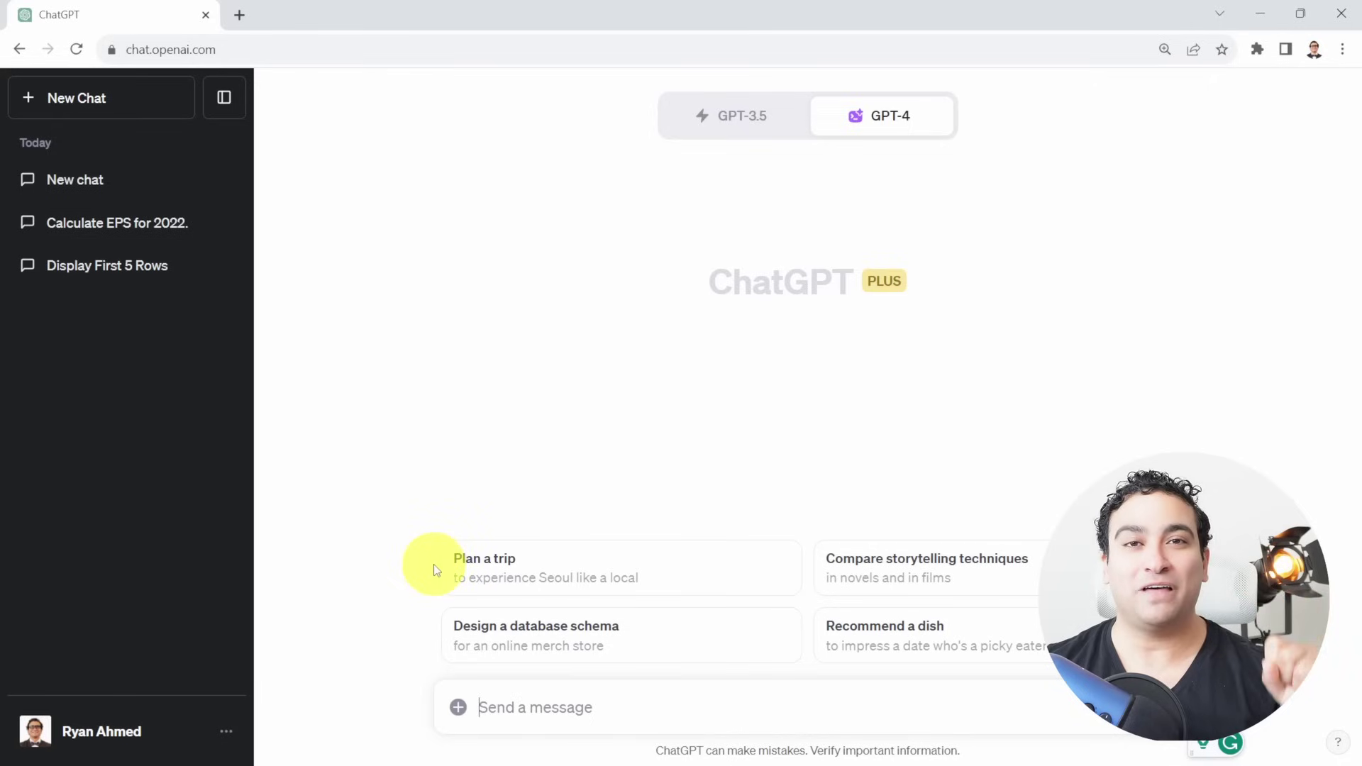
# - Attach the Income Statement 2018-2022 workbook to the new GPT-4 chat and view its Apple sheet enlarged in Excel
pyautogui.click(459, 708)
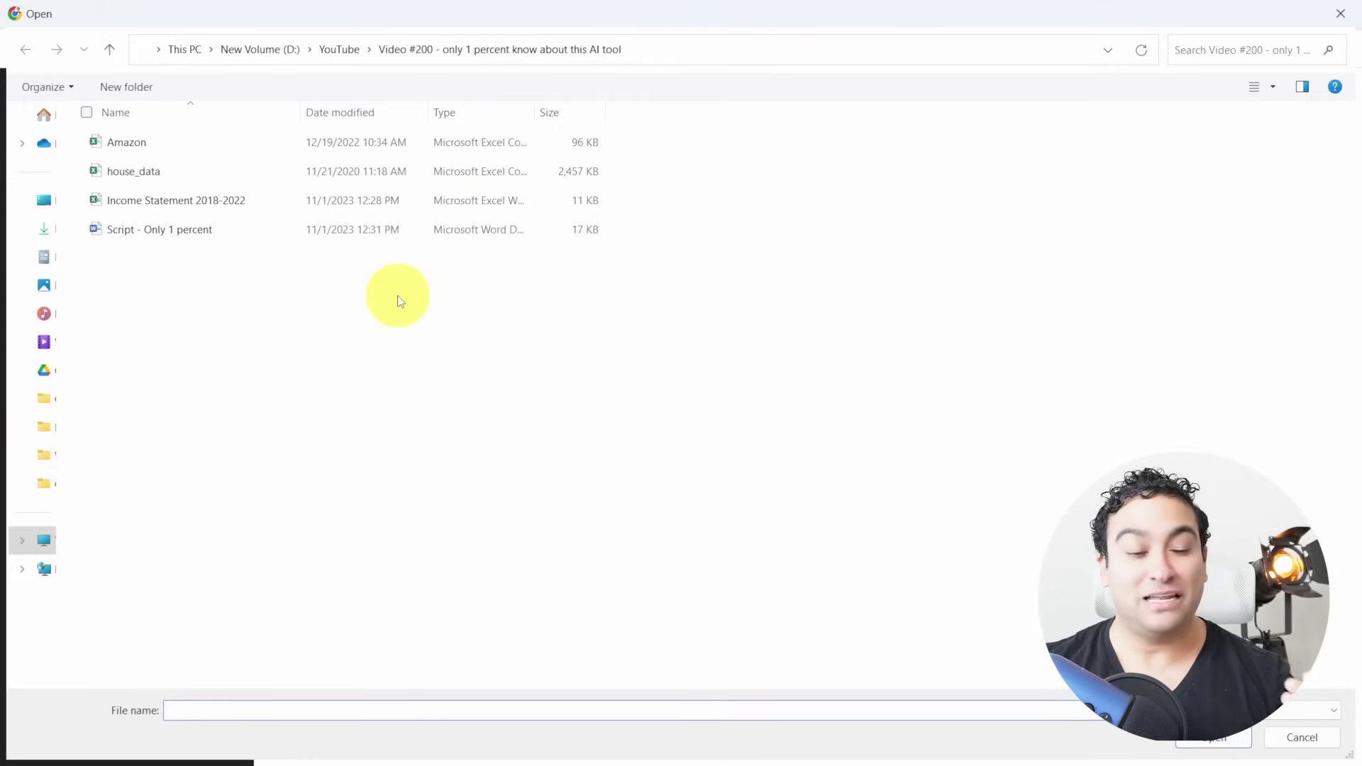
pyautogui.doubleClick(172, 200)
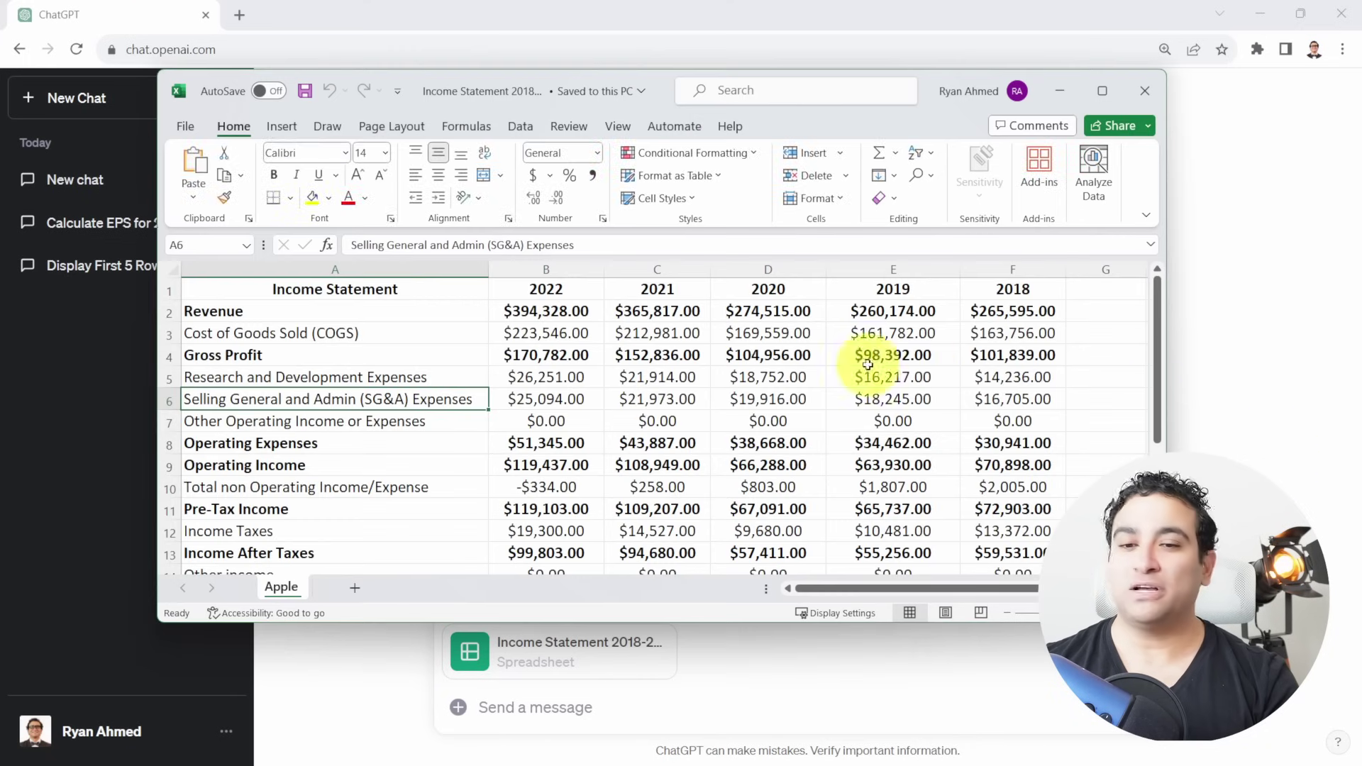
pyautogui.click(1107, 85)
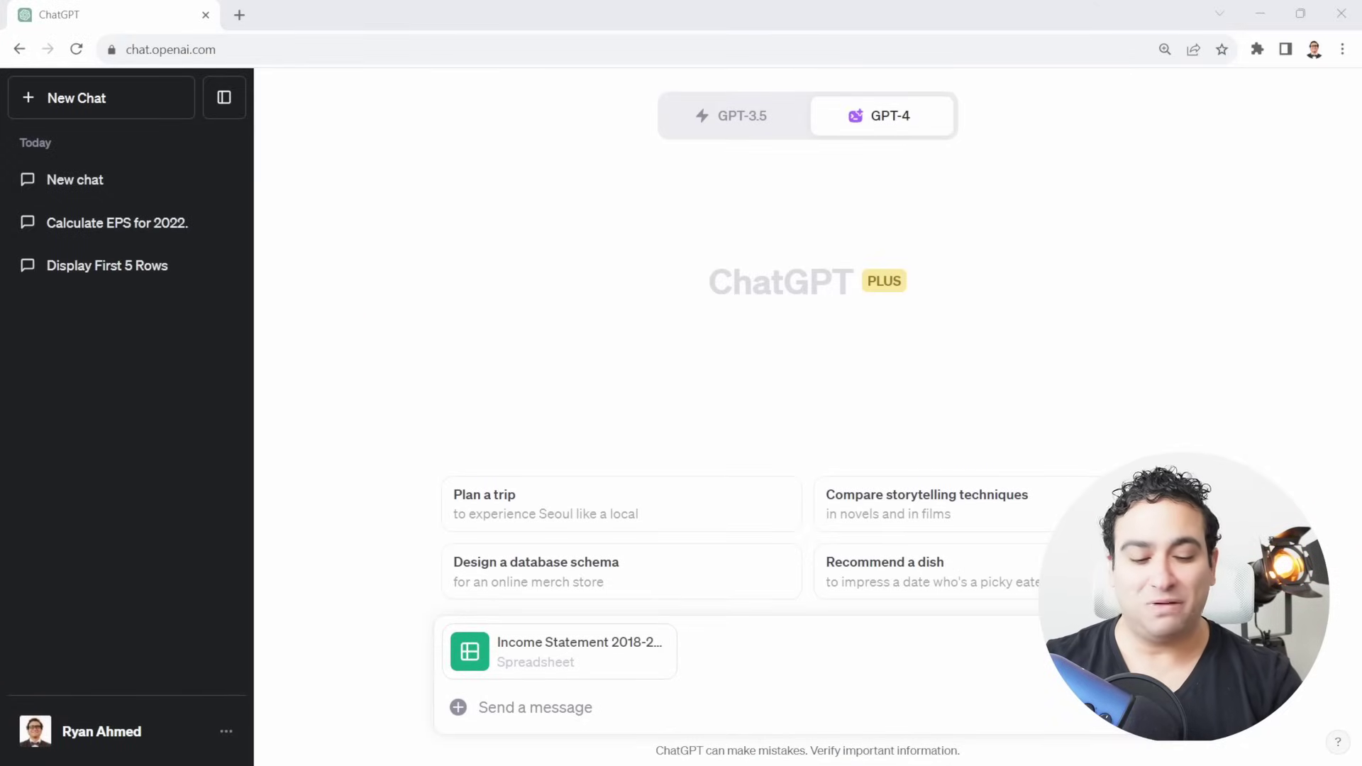
# - Send the prompt "Calculate the Earnings Per Share for year 2022" without a leading bullet in the ChatGPT chat
pyautogui.click(532, 706)
pyautogui.write('Calculate the Earnings Per Share for year 2022')
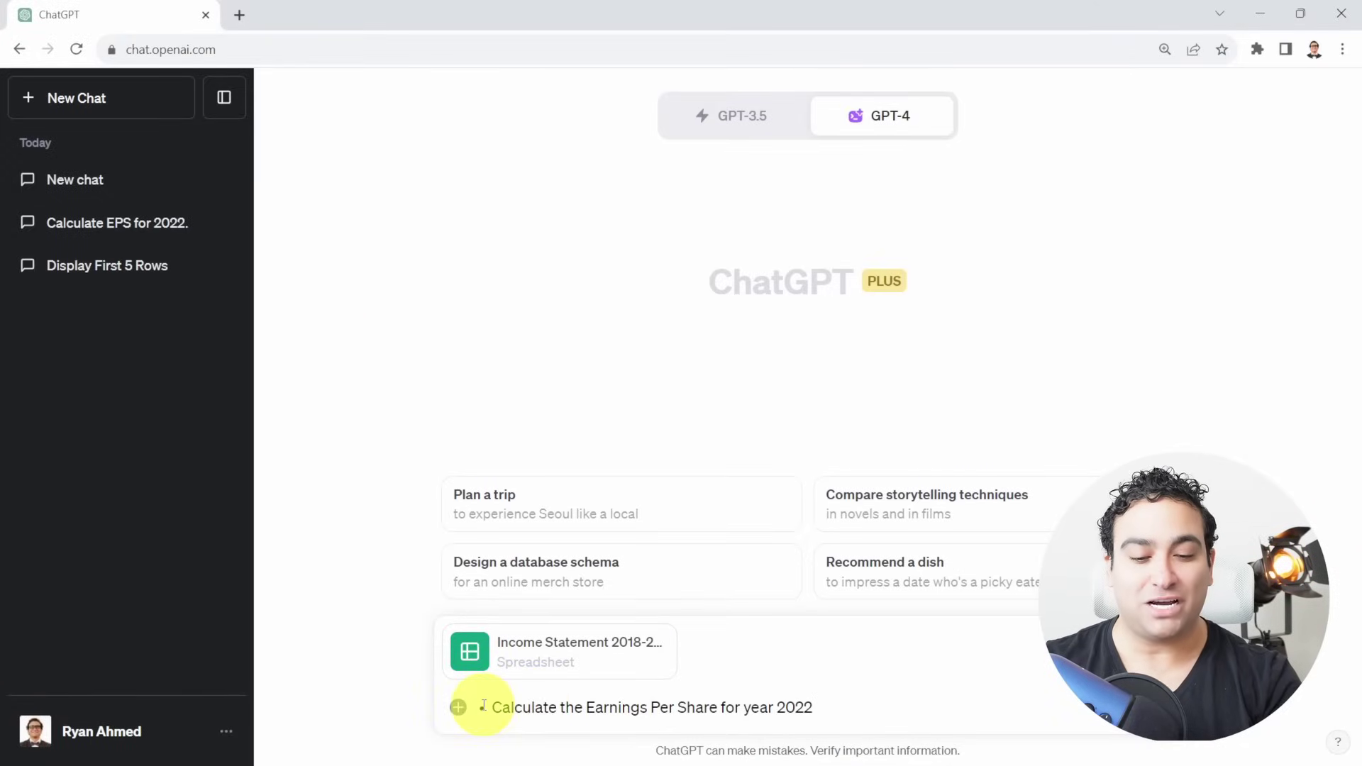
pyautogui.press('BackSpace')
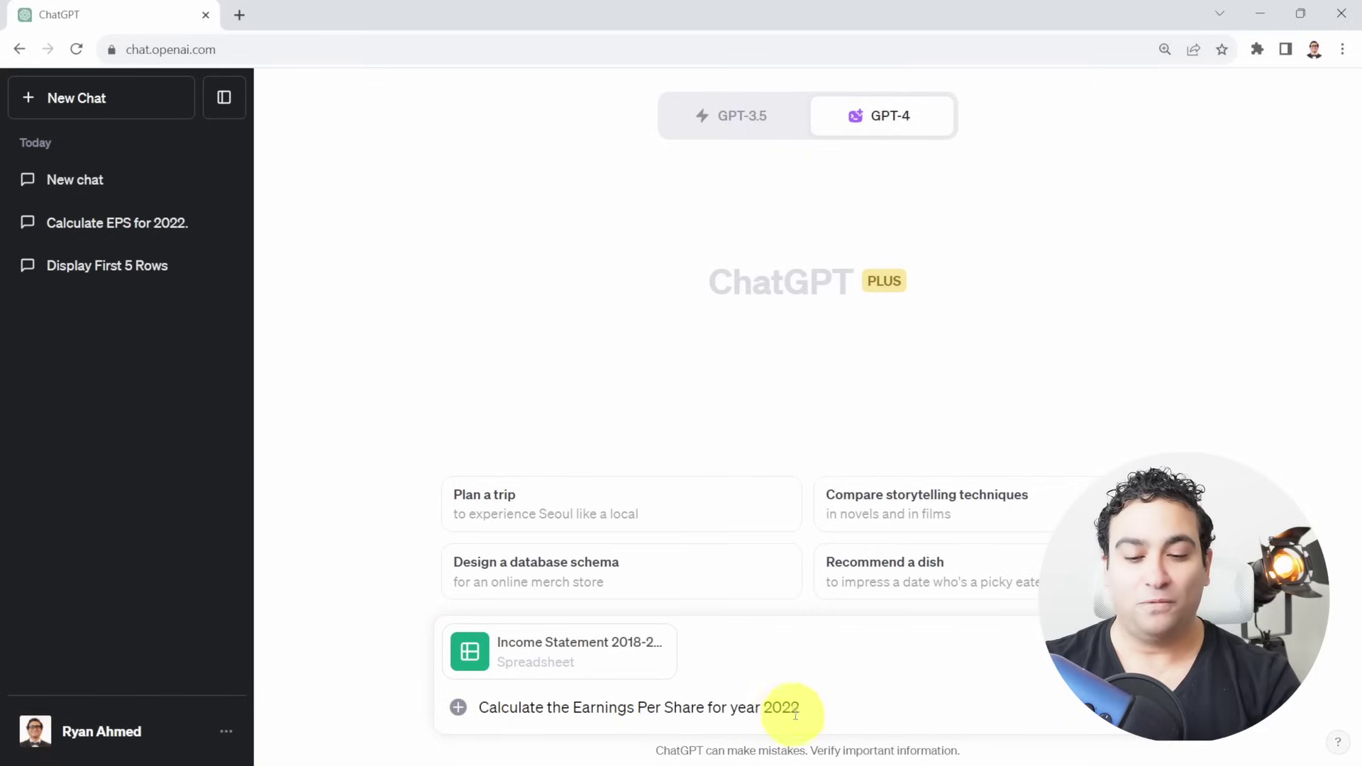
pyautogui.press('Return')
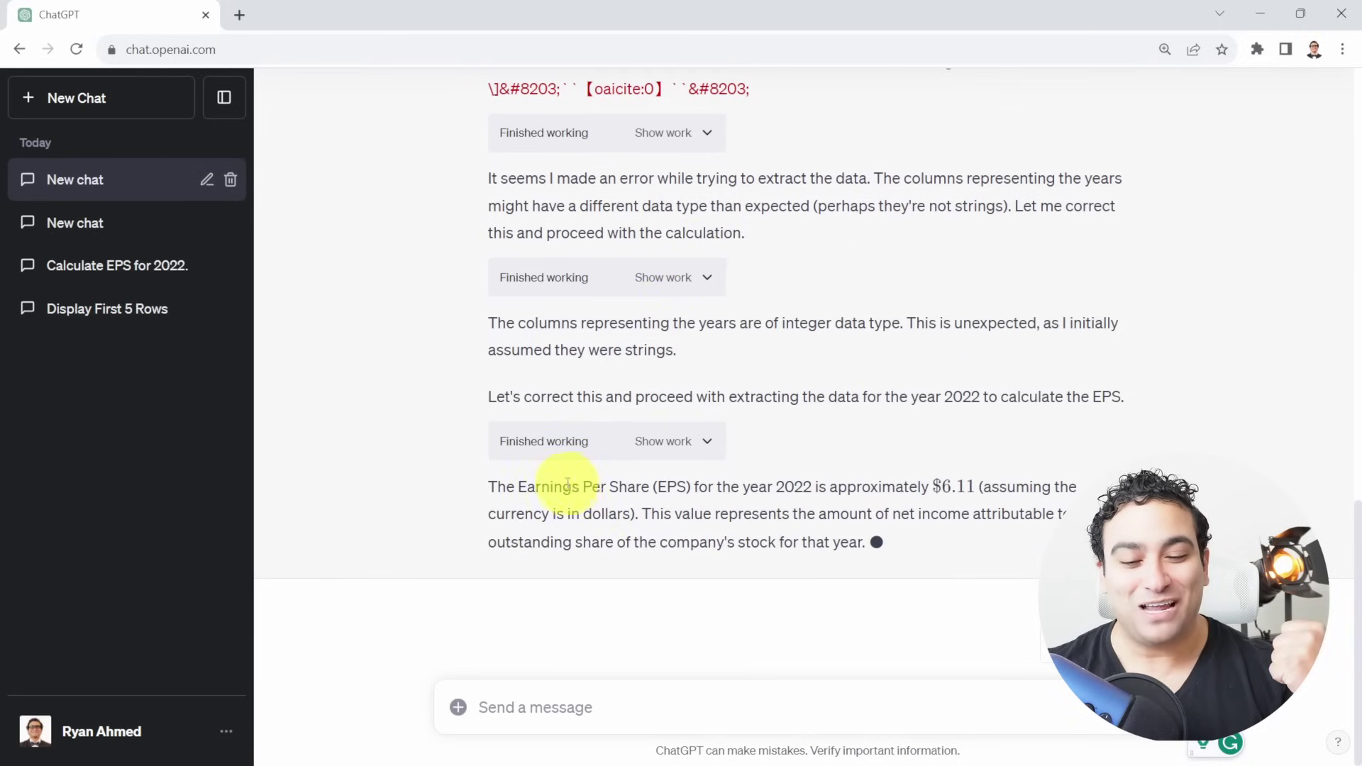
# - Examine the final paragraph of the answer for the 2022 Earnings Per Share value and its explanation
pyautogui.moveTo(520, 487); pyautogui.dragTo(1075, 488)
pyautogui.click(834, 526)
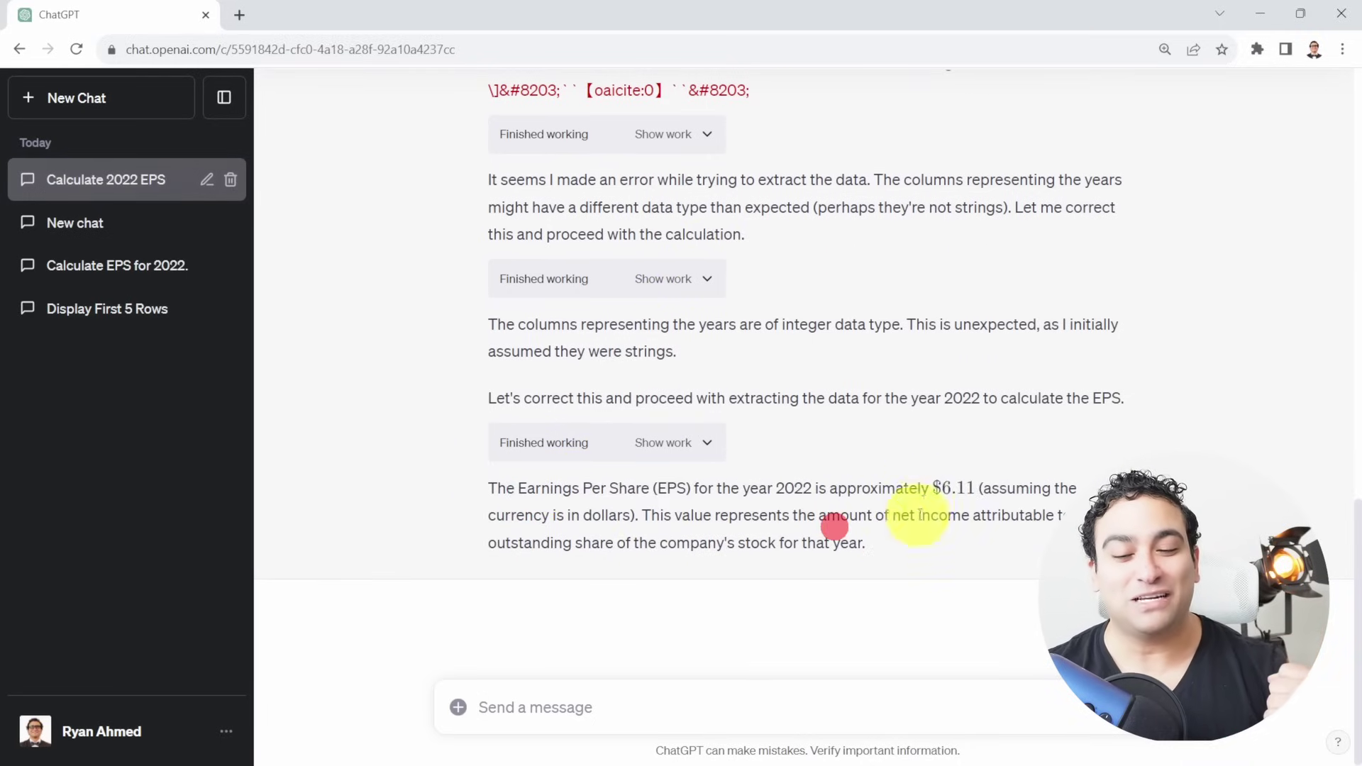
pyautogui.moveTo(919, 489); pyautogui.dragTo(1068, 516)
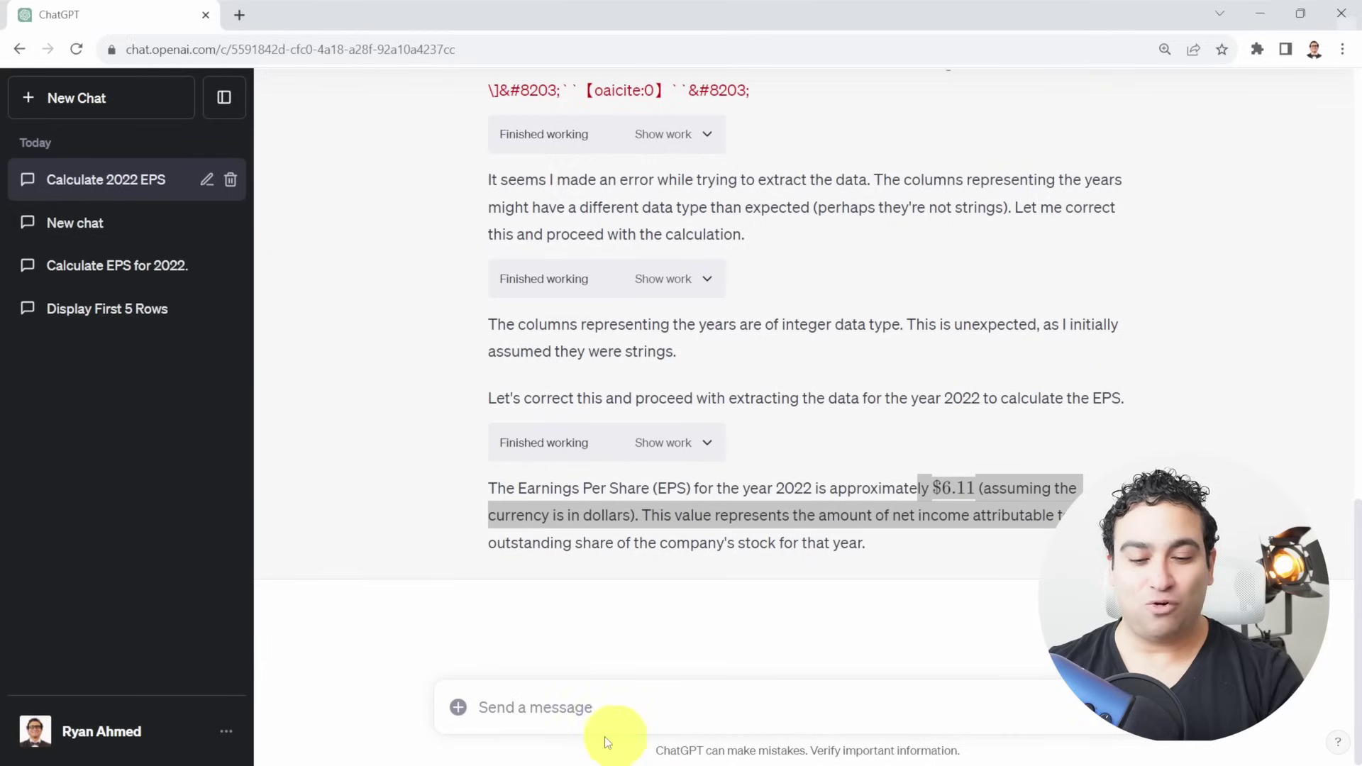
# - Send the prompt "Plot the gross profit vs. years" without a leading bullet
pyautogui.click(543, 707)
pyautogui.write('Plot the gross profit vs. years')
pyautogui.click(489, 707)
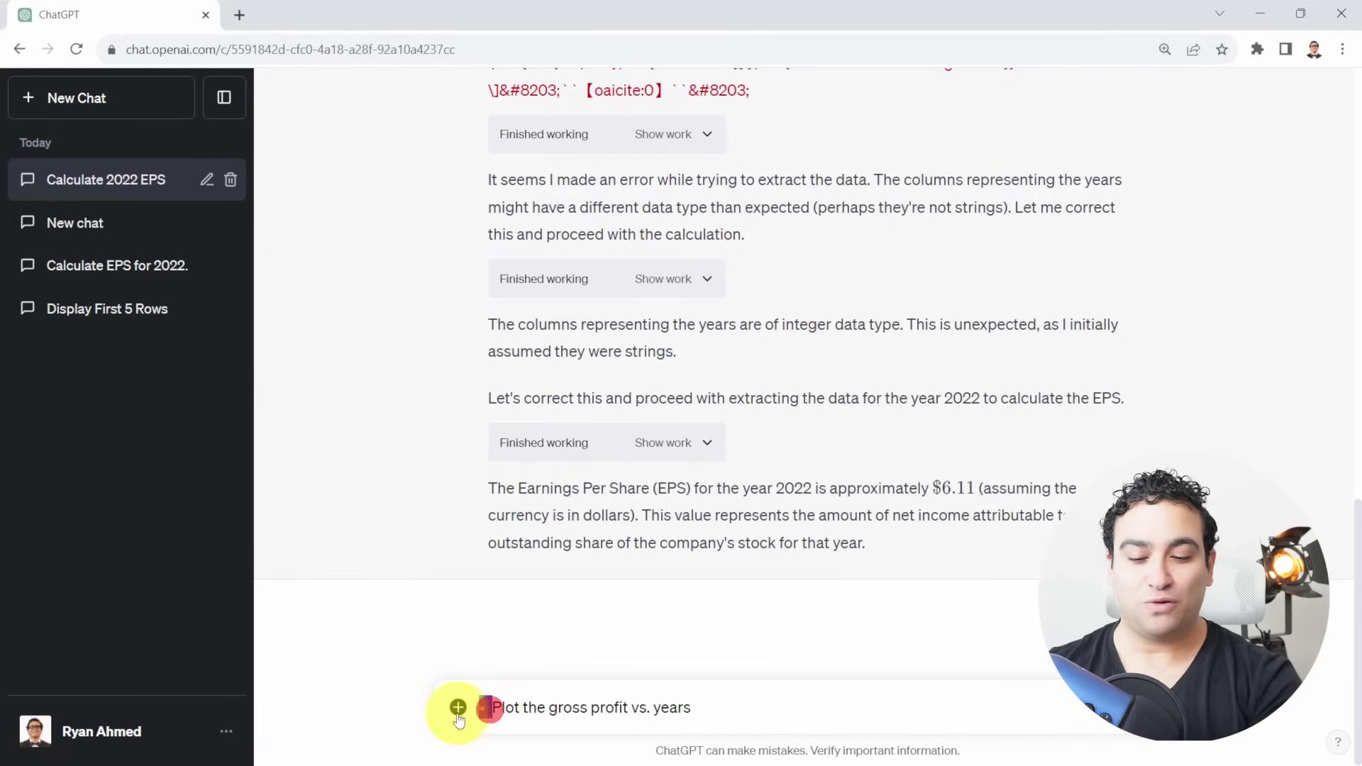
pyautogui.press('BackSpace')
pyautogui.press('BackSpace')
pyautogui.click(717, 702)
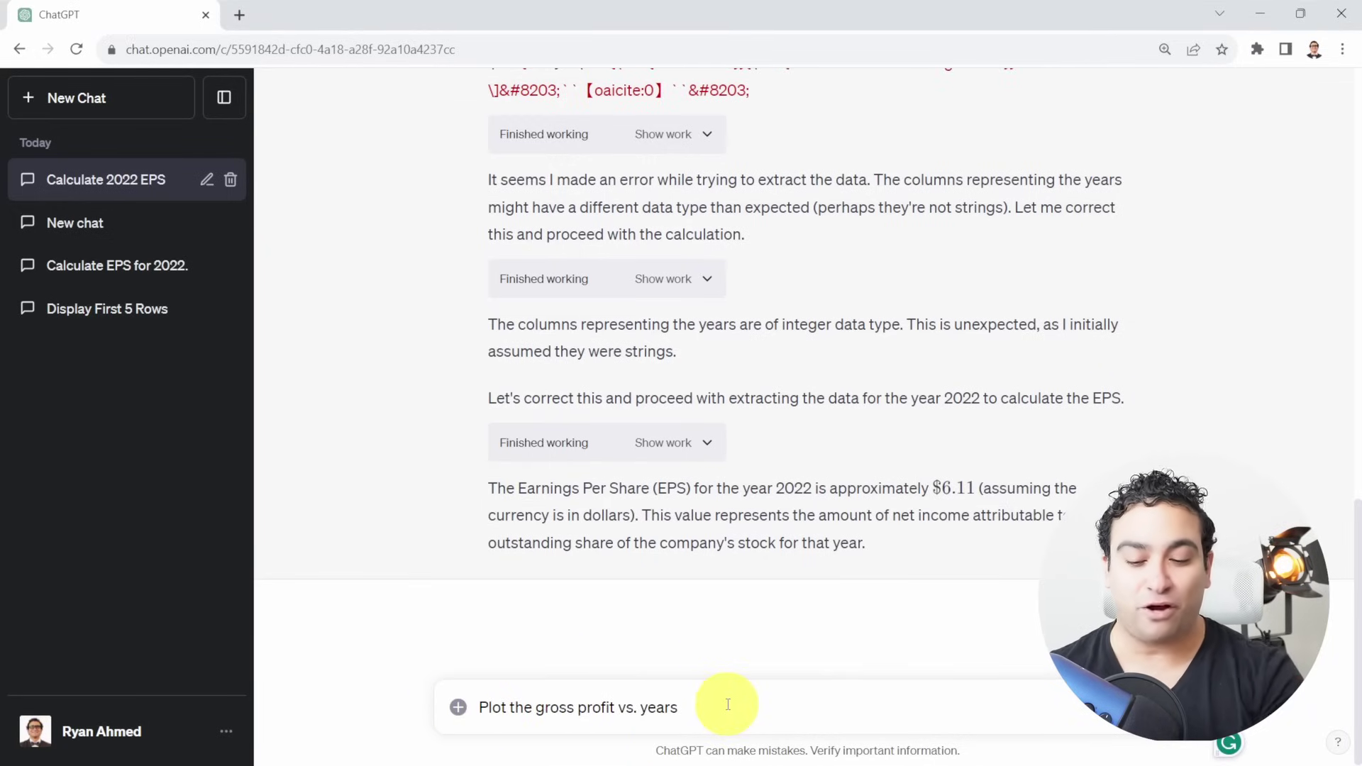
pyautogui.press('Return')
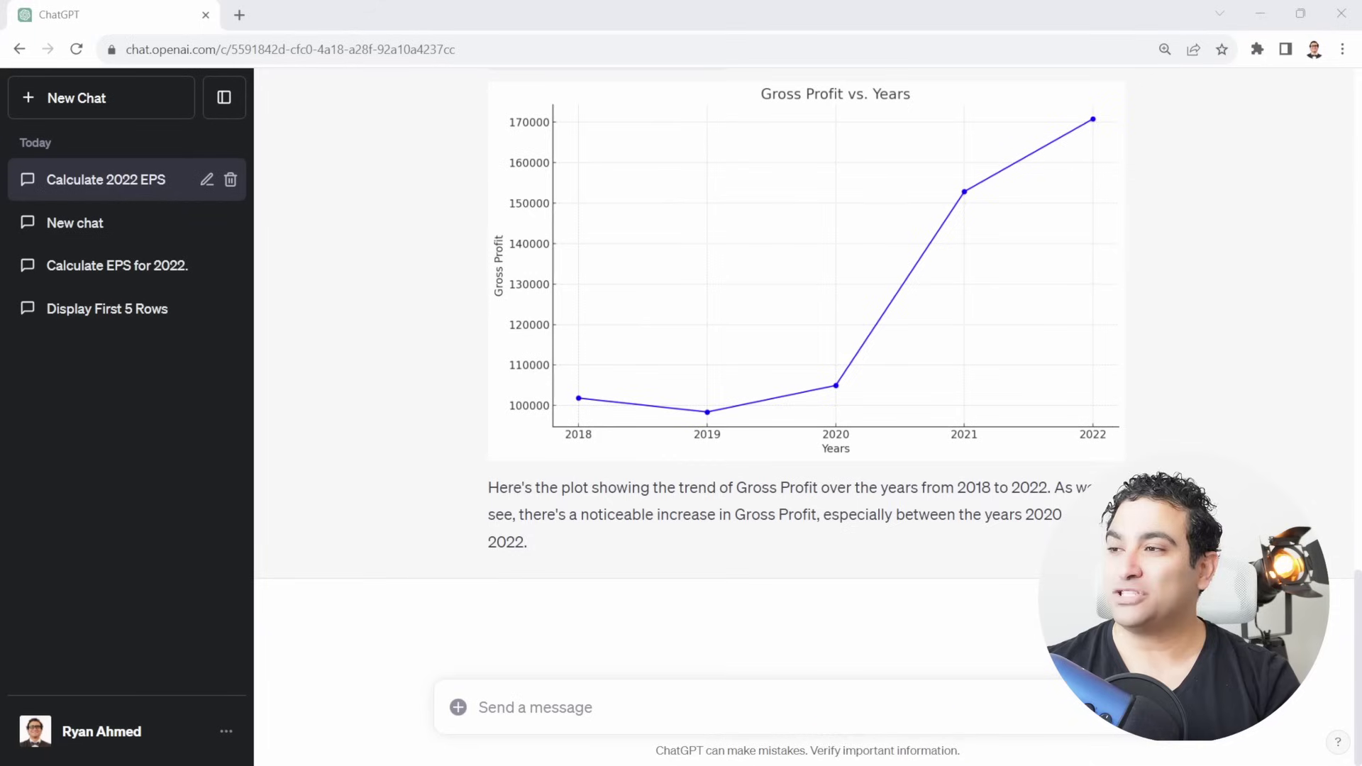
# - Send the prompt "Perform data analysis on this income statement for Apple Inc." without a leading bullet
pyautogui.click(618, 705)
pyautogui.write('• Perform data analysis on this income statement for Apple Inc.')
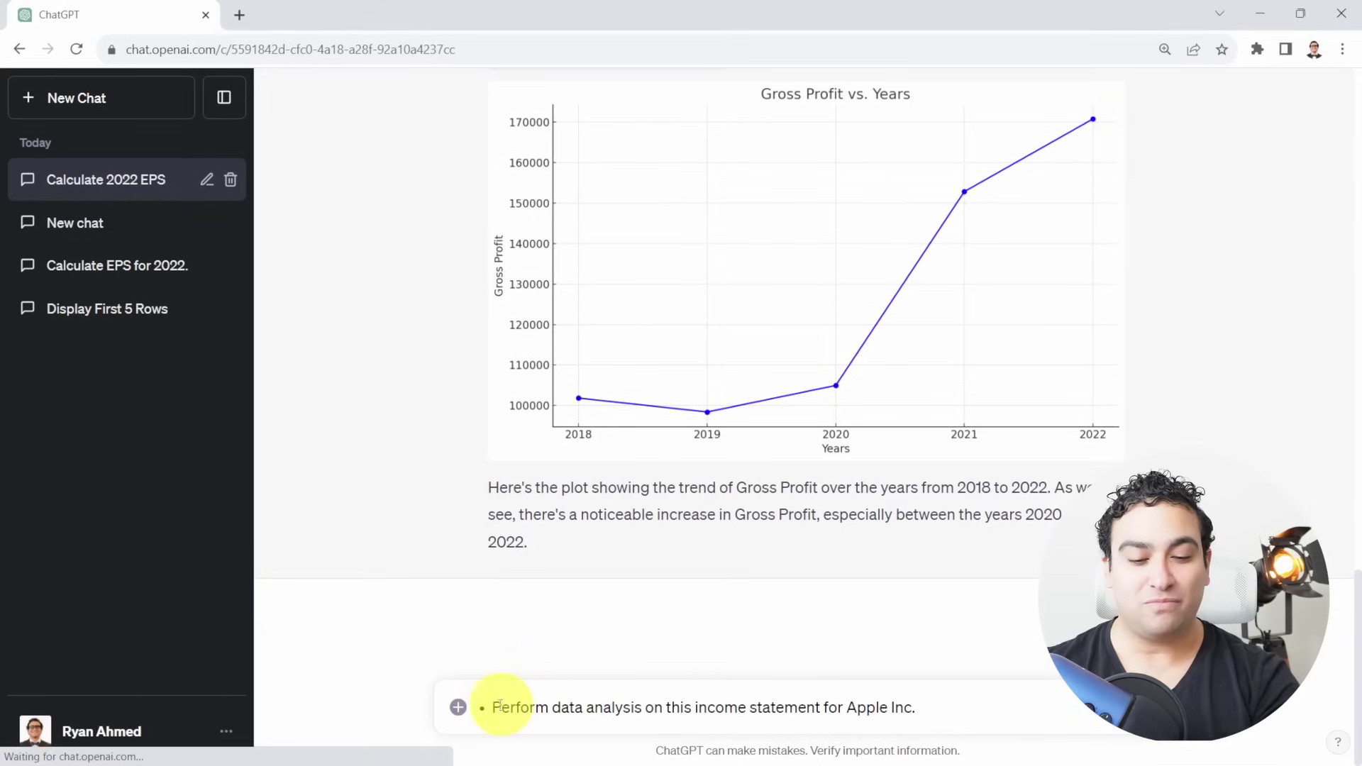
pyautogui.press('BackSpace')
pyautogui.press('BackSpace')
pyautogui.click(650, 712)
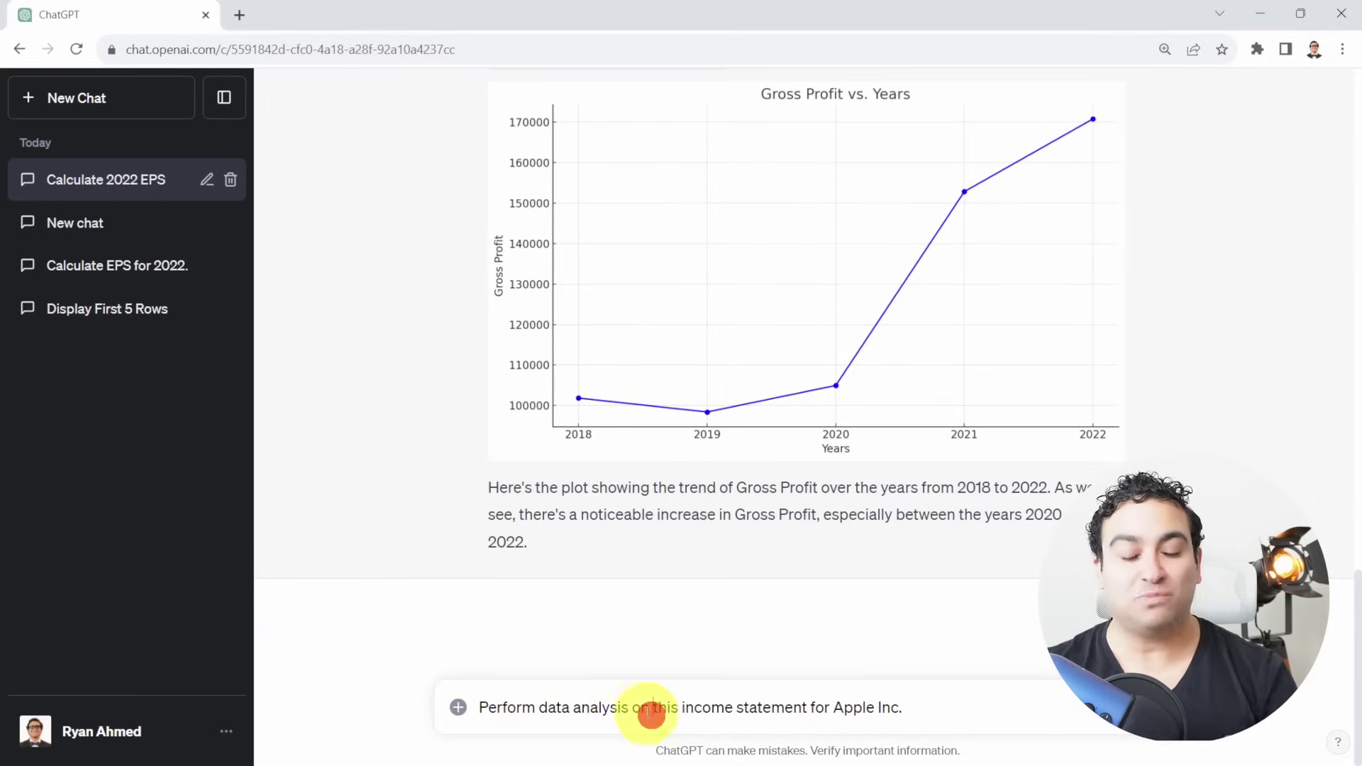
pyautogui.click(942, 705)
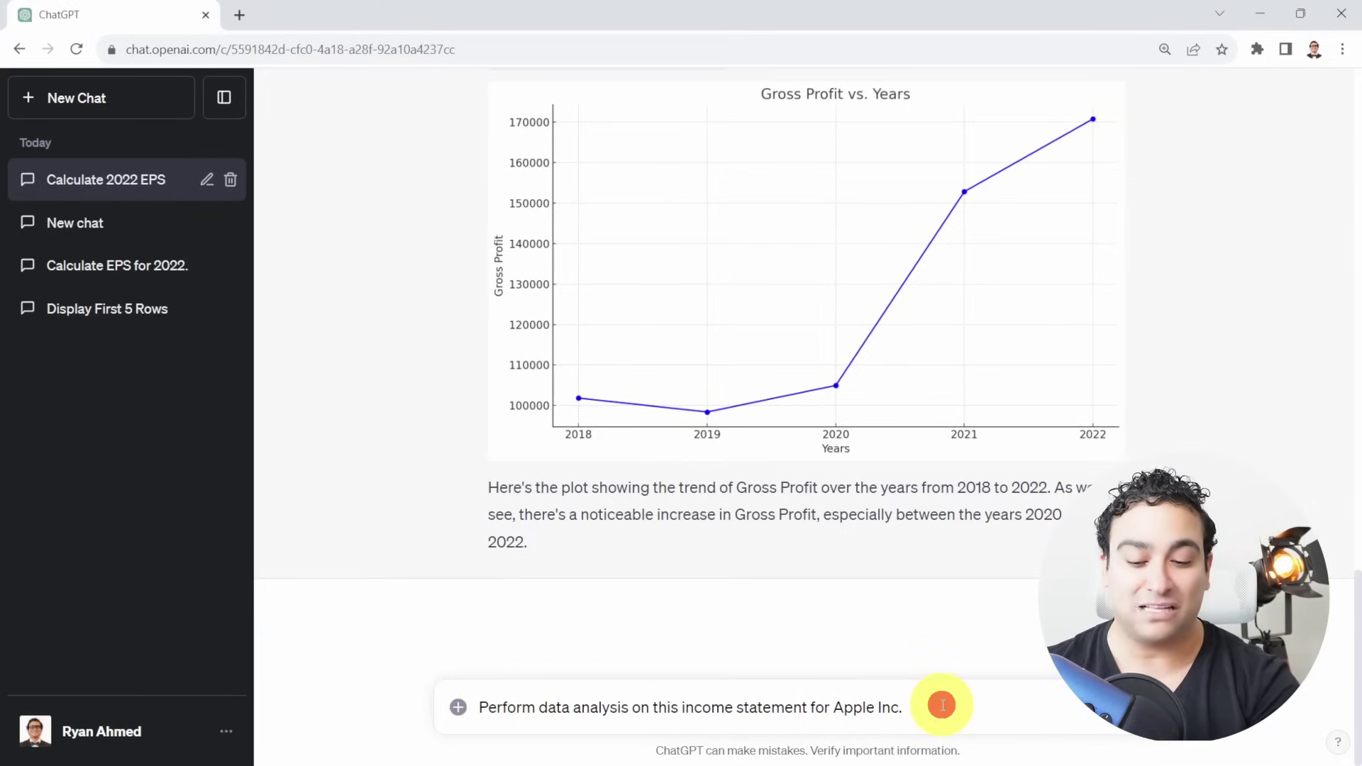
pyautogui.press('Return')
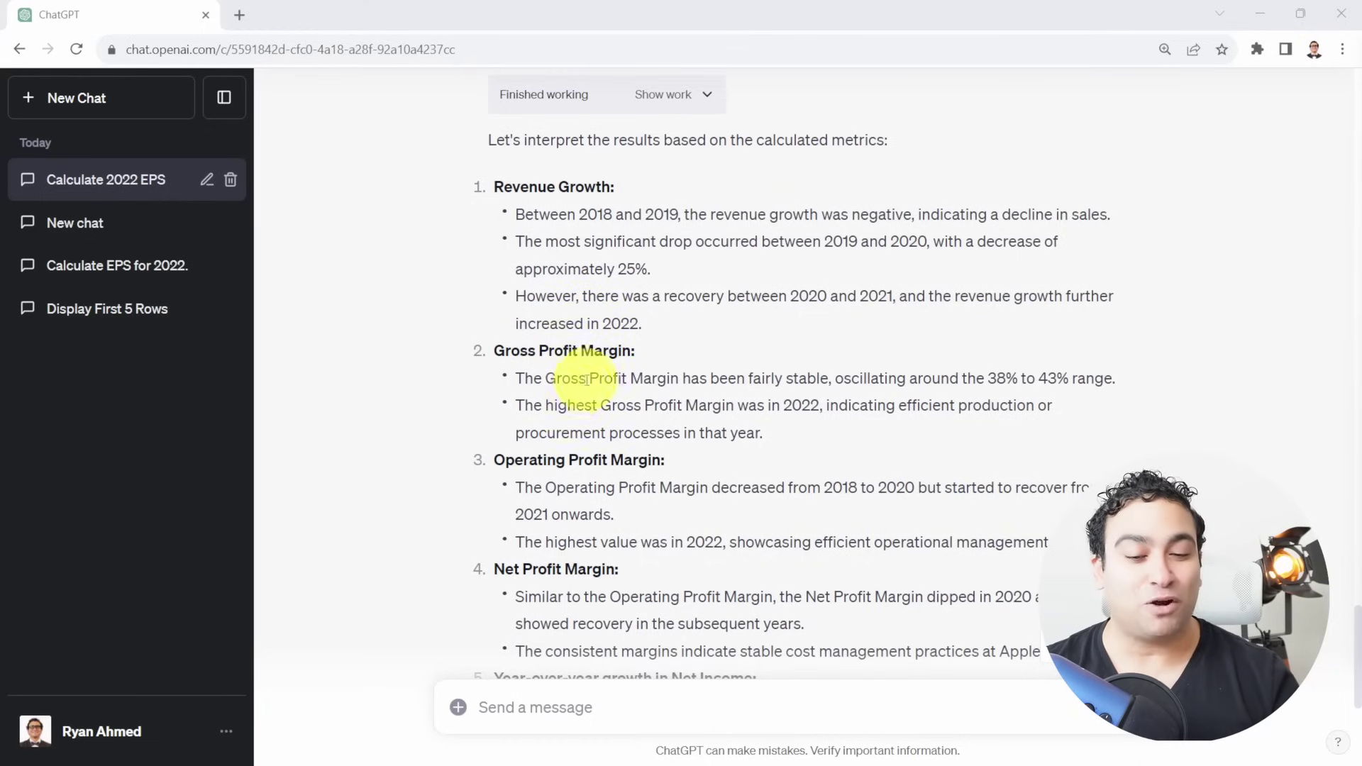
# - Read through the income statement analysis, from the revenue growth and margin interpretations to the conclusions
pyautogui.scroll(-6, 586, 380)
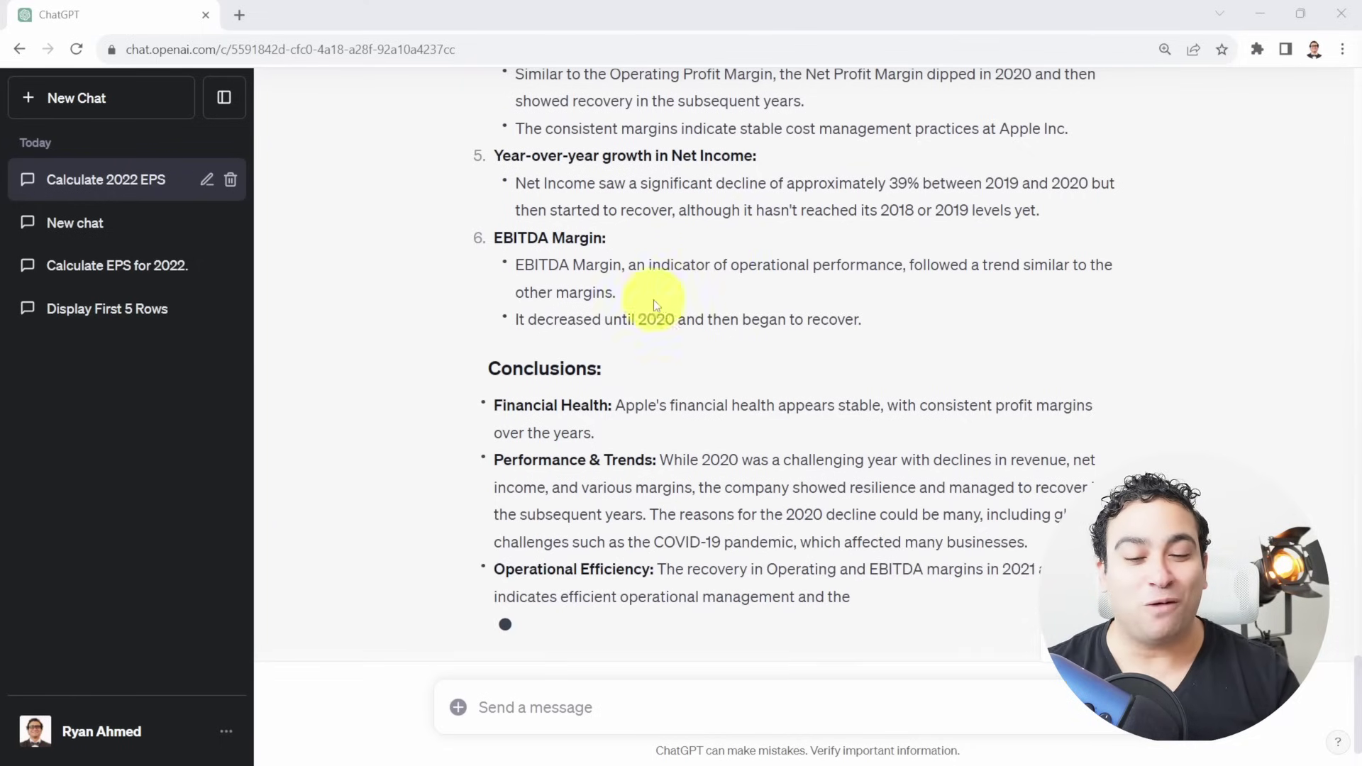
pyautogui.scroll(-1, 608, 315)
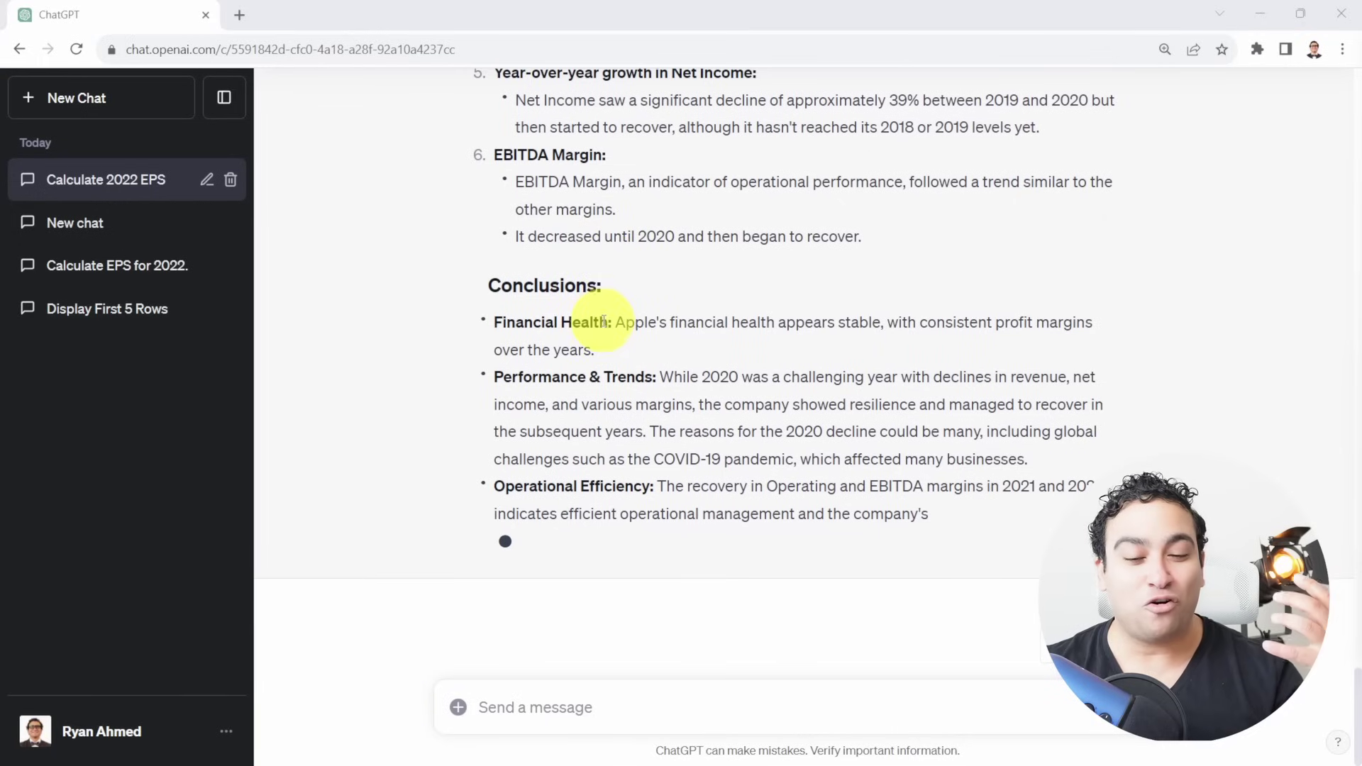
pyautogui.scroll(-1, 596, 347)
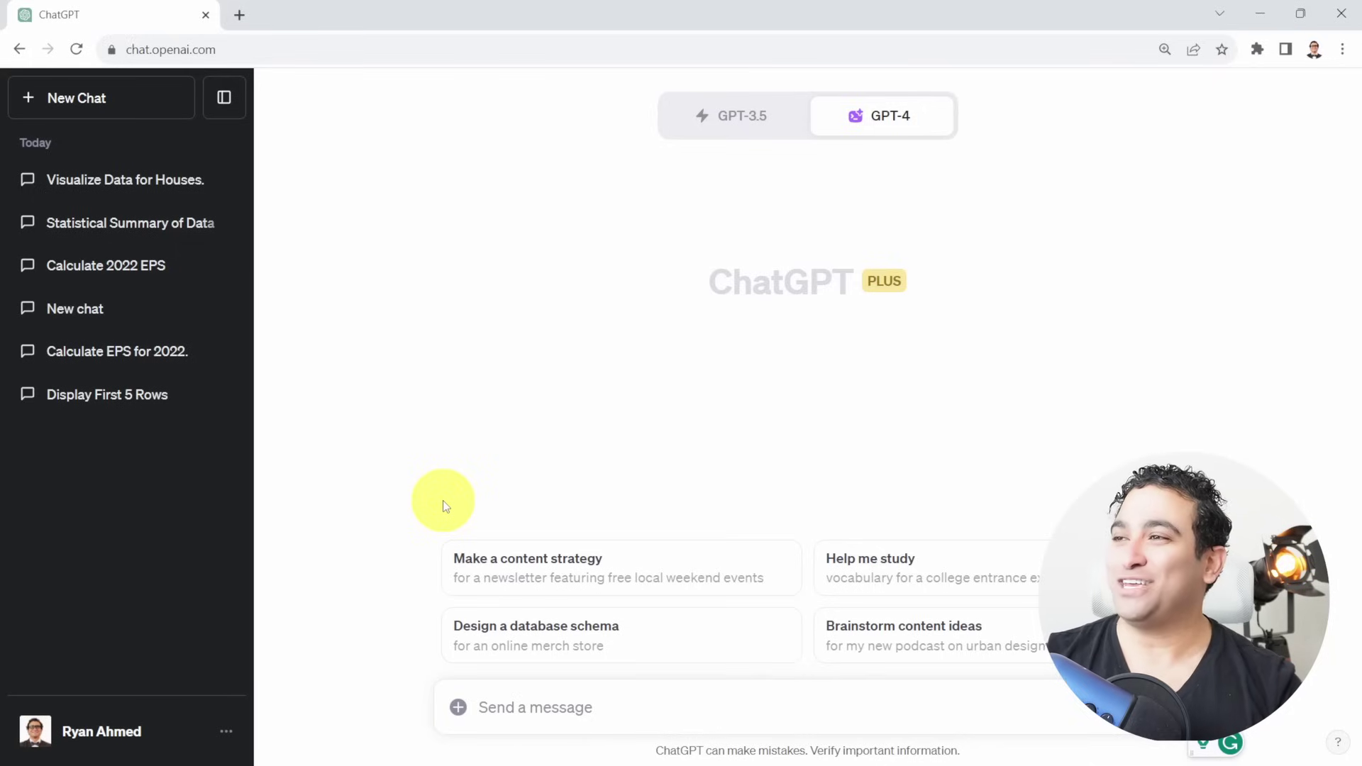
# - Attach the house_data file to a new GPT-4 chat
pyautogui.click(457, 708)
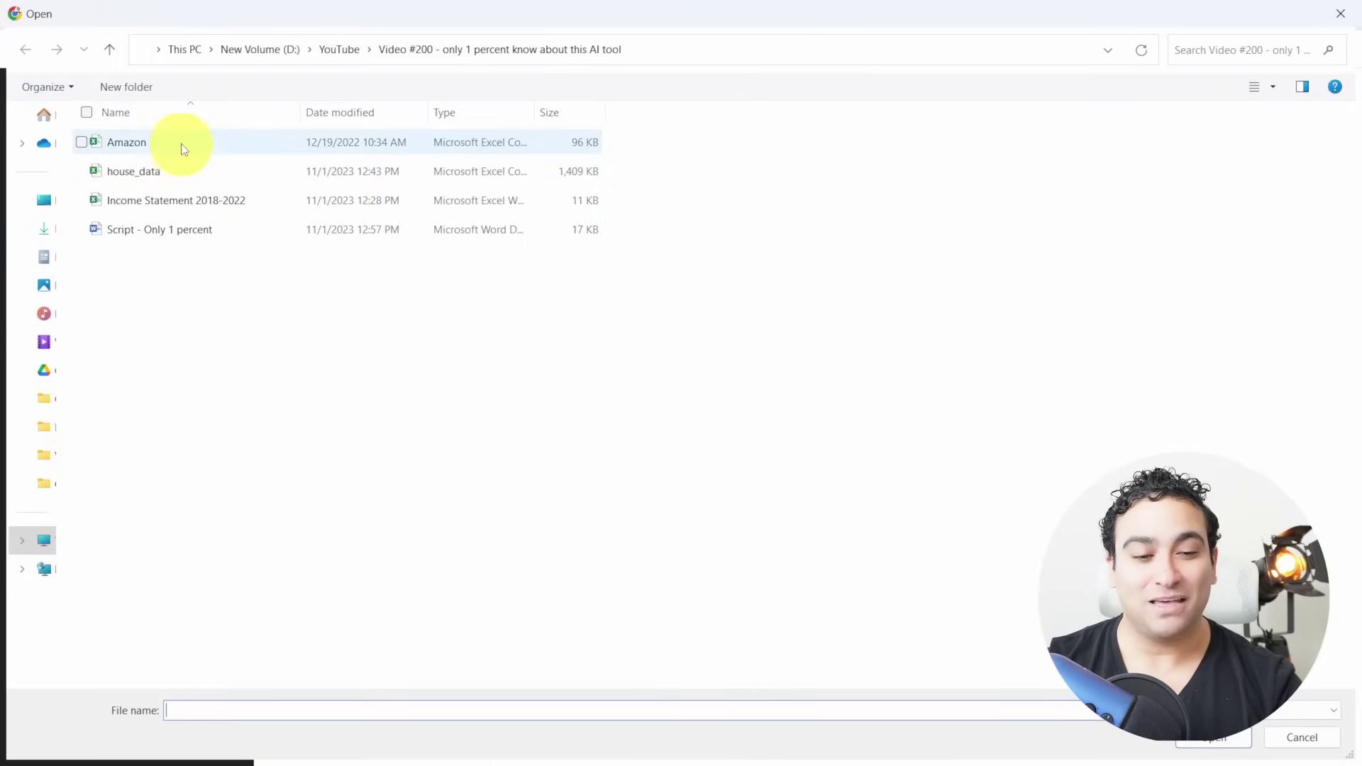
pyautogui.doubleClick(181, 173)
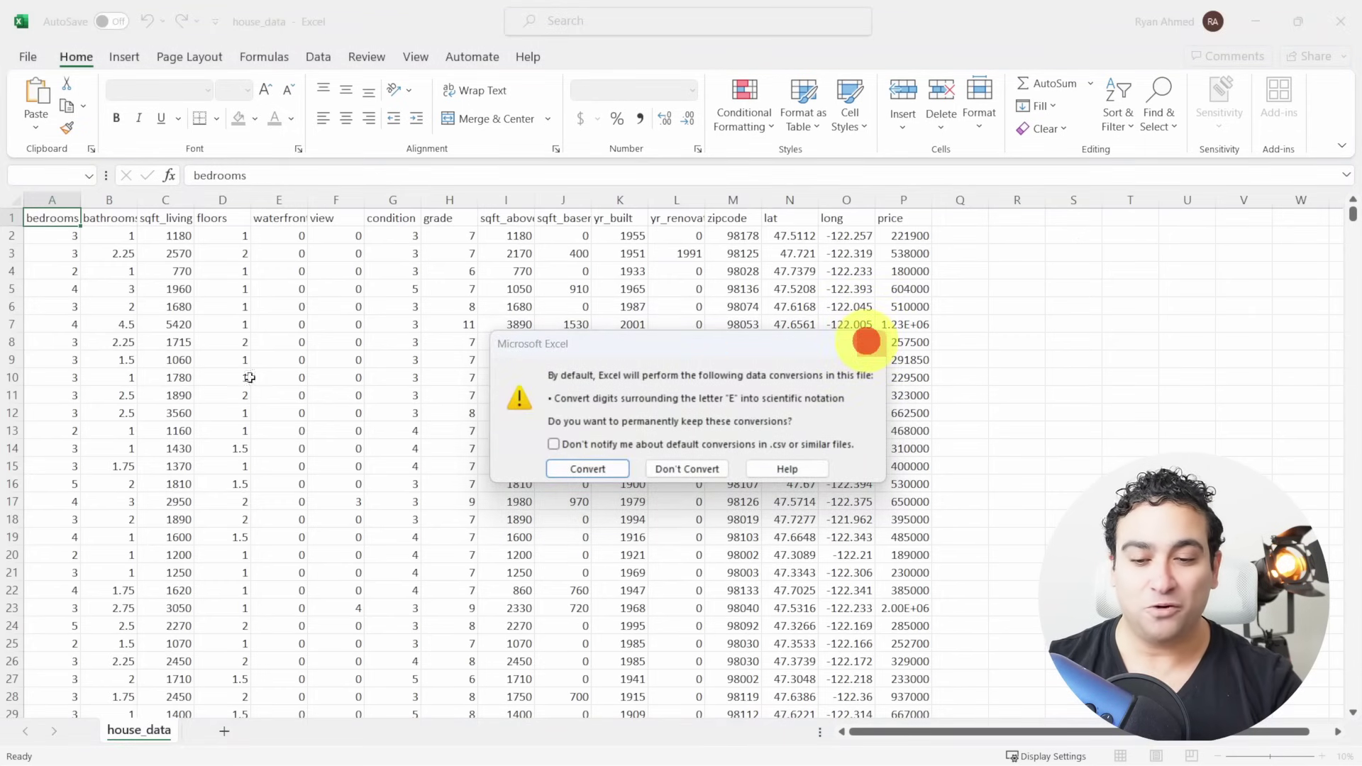
# - Accept Excel's default data conversions for house_data, examine its columns from bedrooms to price, and minimize the workbook
pyautogui.press('Return')
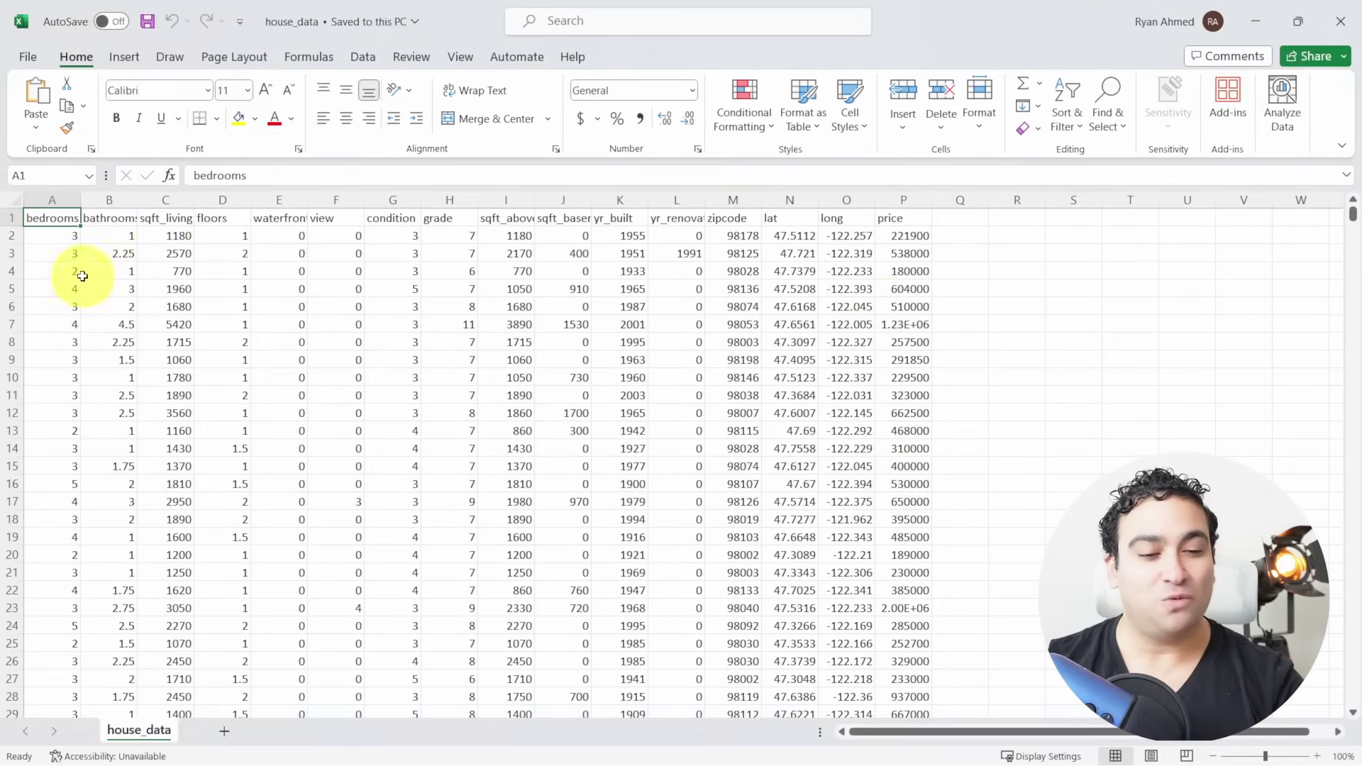
pyautogui.keyDown('ctrl'); pyautogui.scroll(1, 82, 276); pyautogui.keyUp('ctrl')
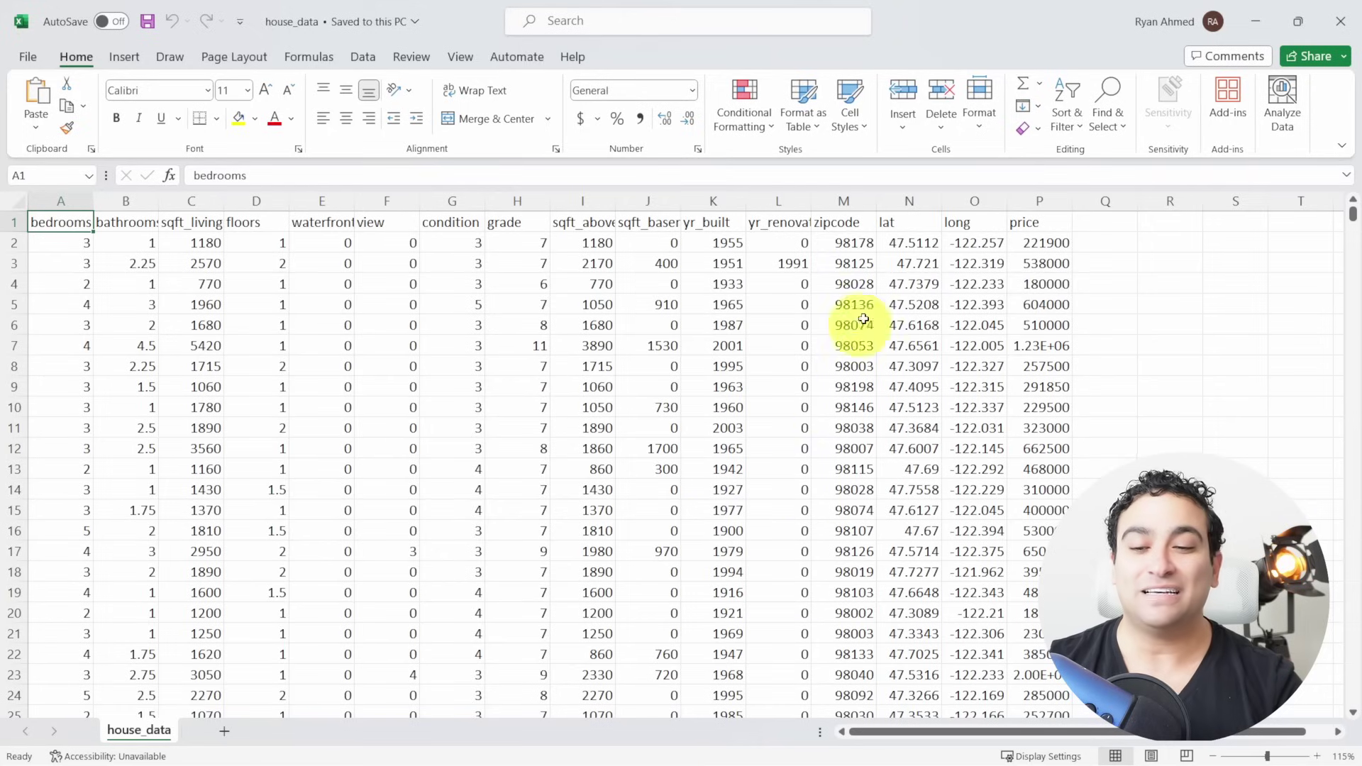
pyautogui.click(46, 189)
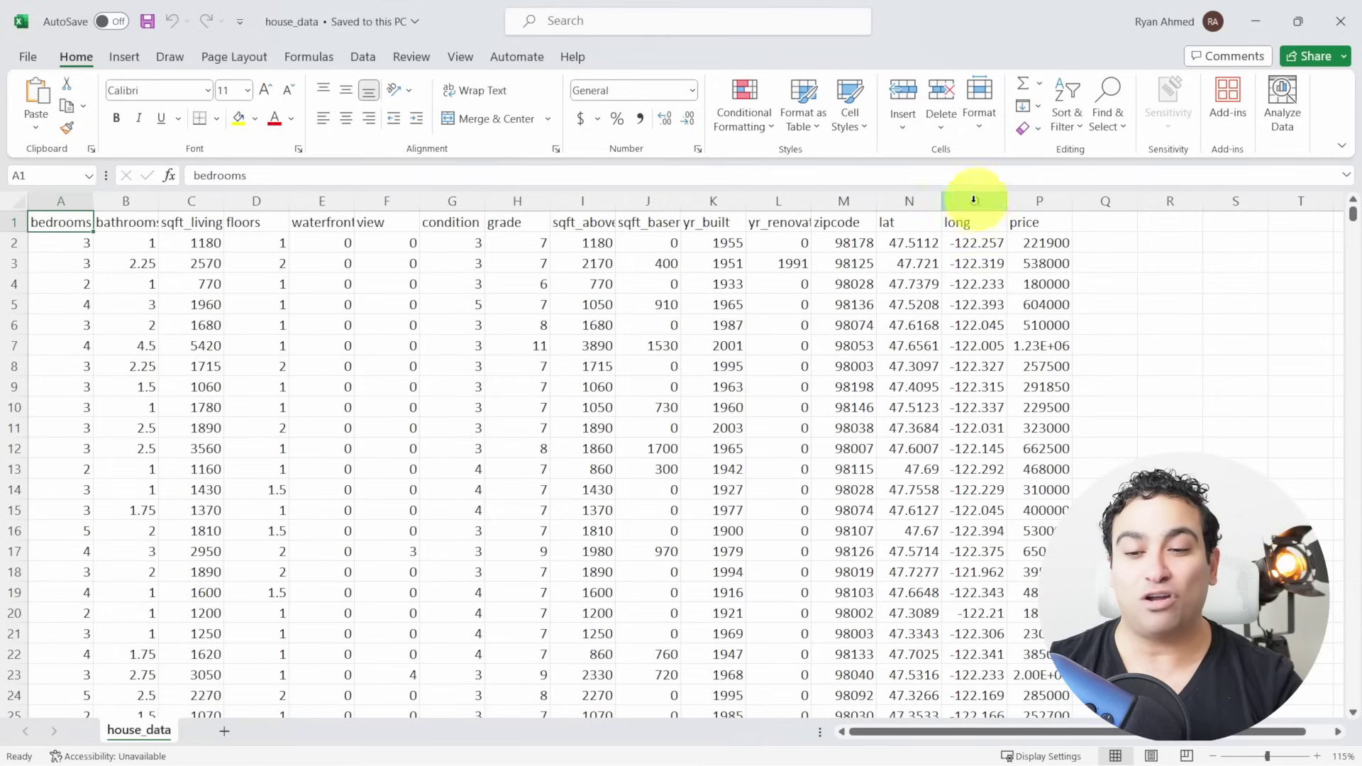
pyautogui.click(1039, 201)
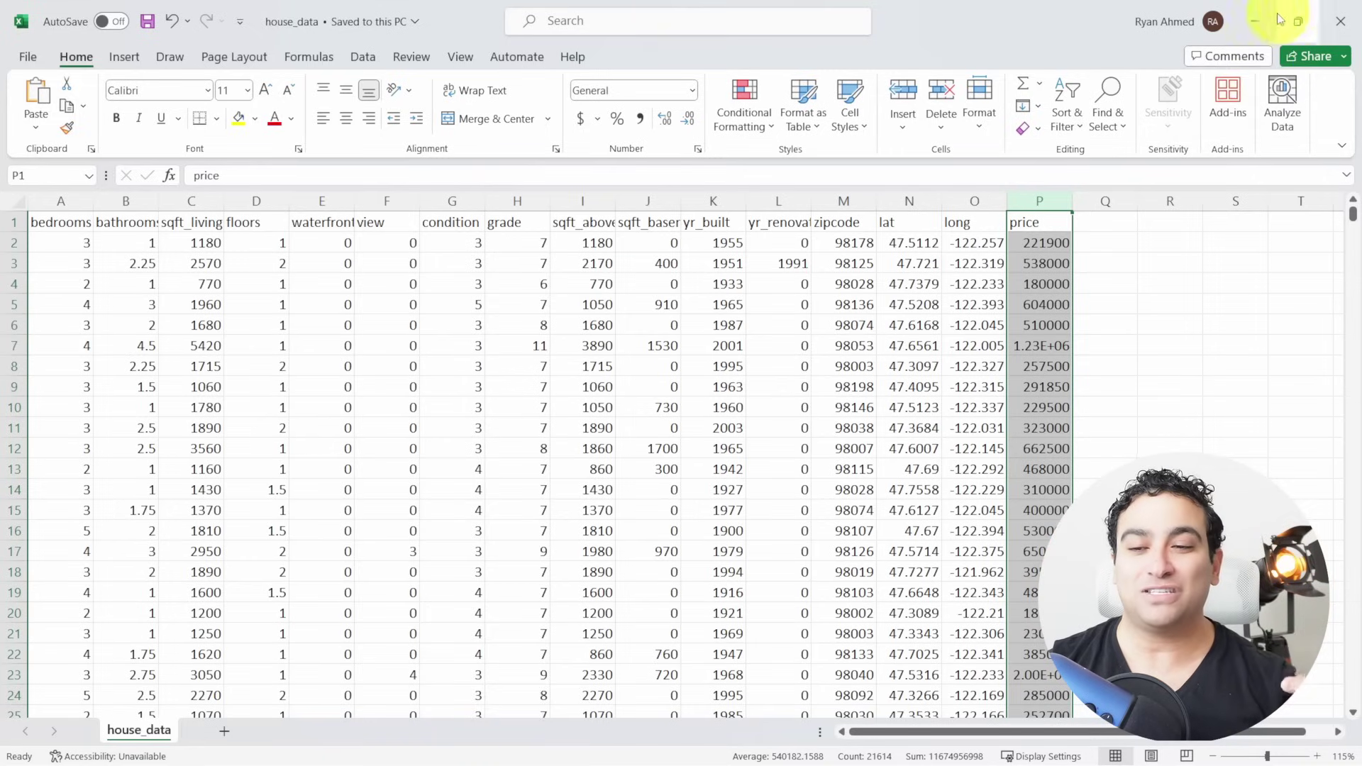
pyautogui.click(1255, 20)
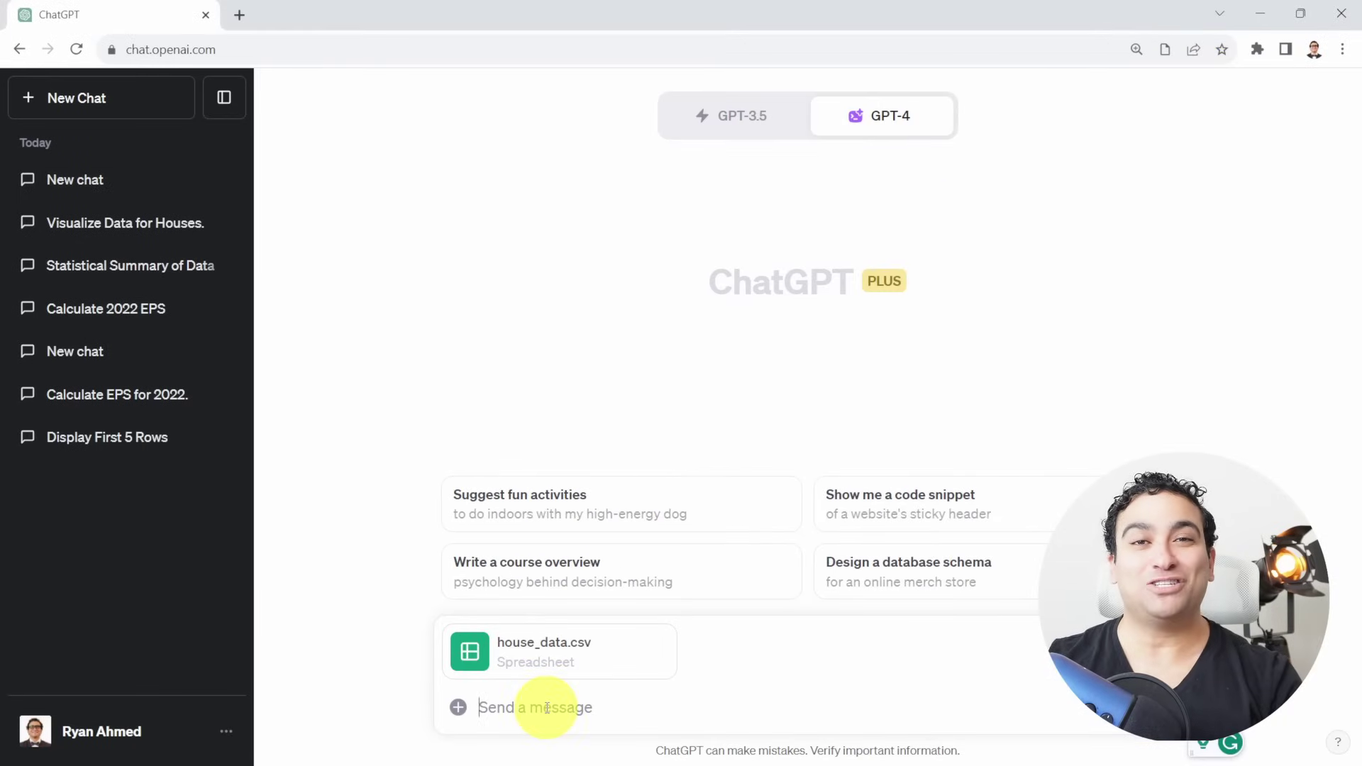
# - Send the prompt "Obtain a statistical summary of data" in ChatGPT and examine the answer's description of the house dataset
pyautogui.write('• Obtain a statistical summary of data')
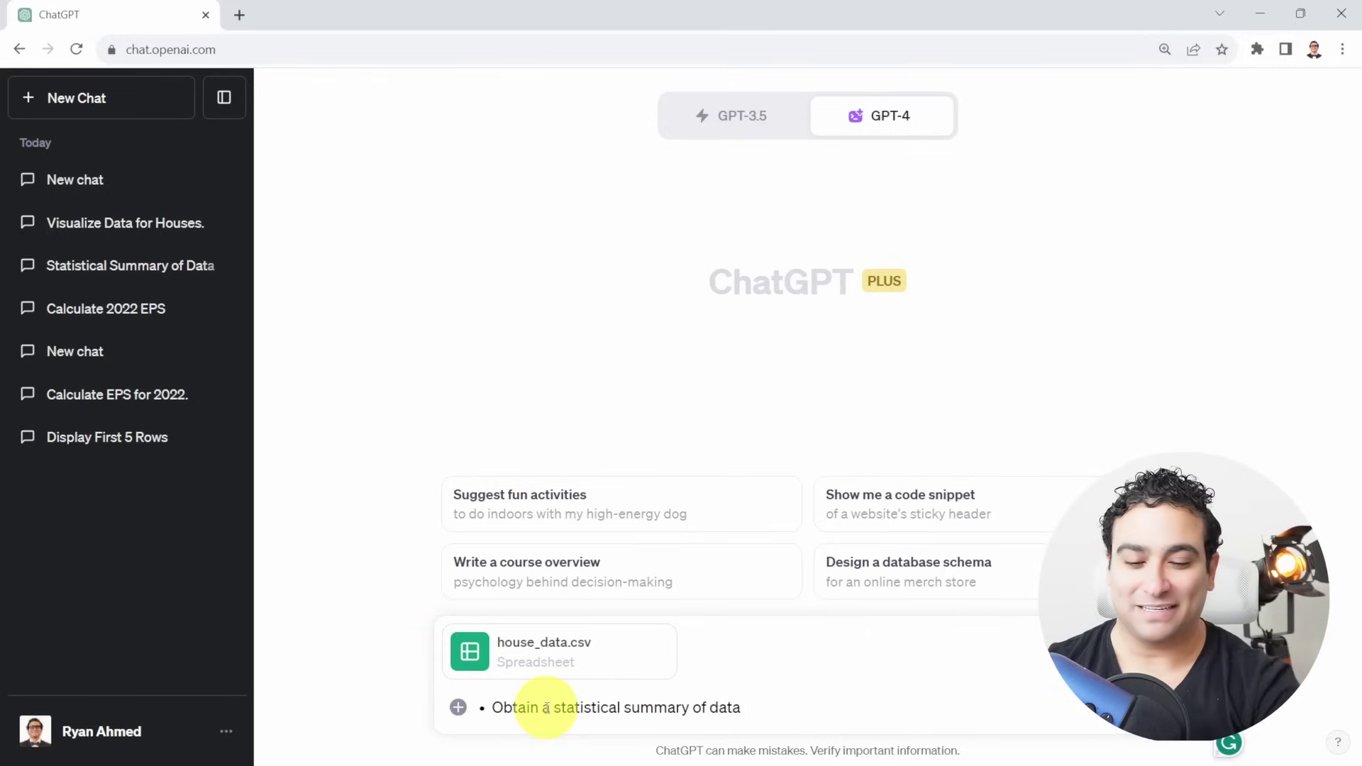
pyautogui.press('Return')
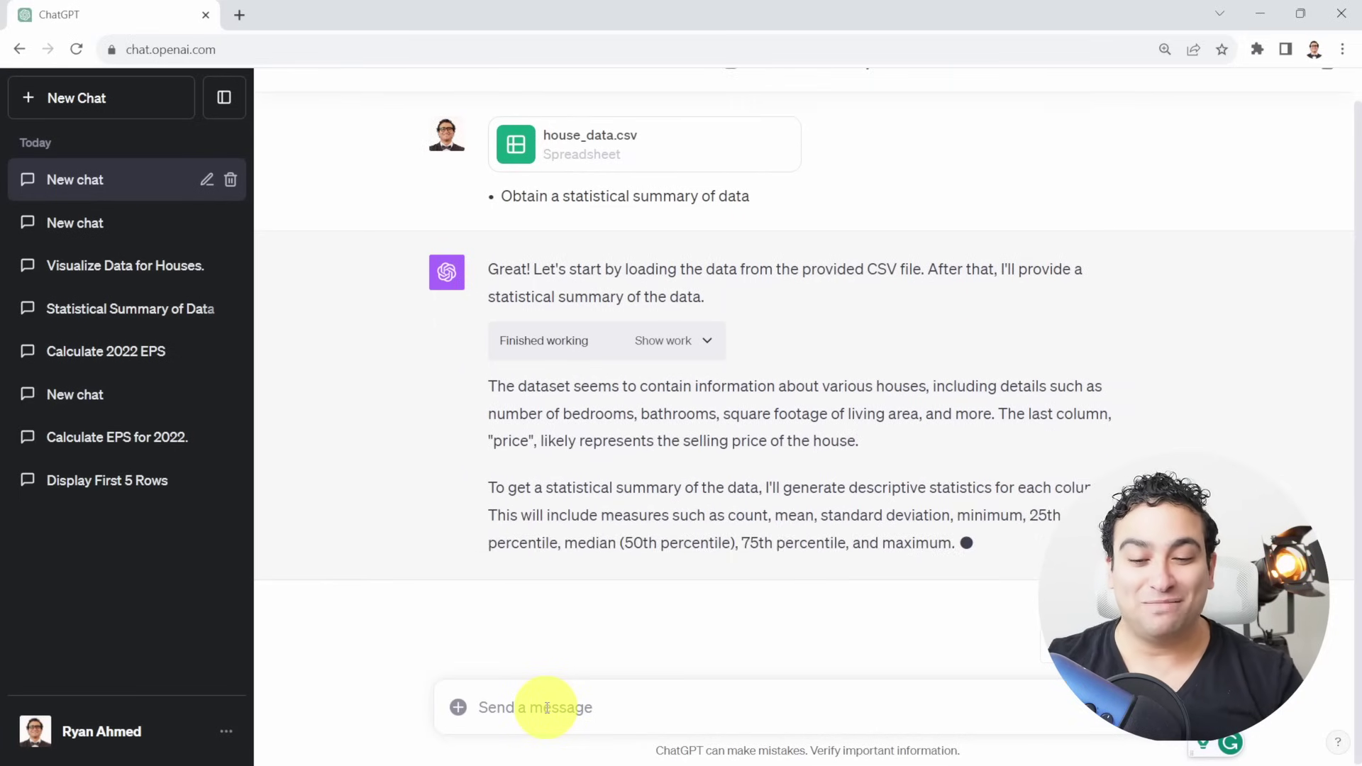
pyautogui.moveTo(796, 334); pyautogui.dragTo(1064, 363)
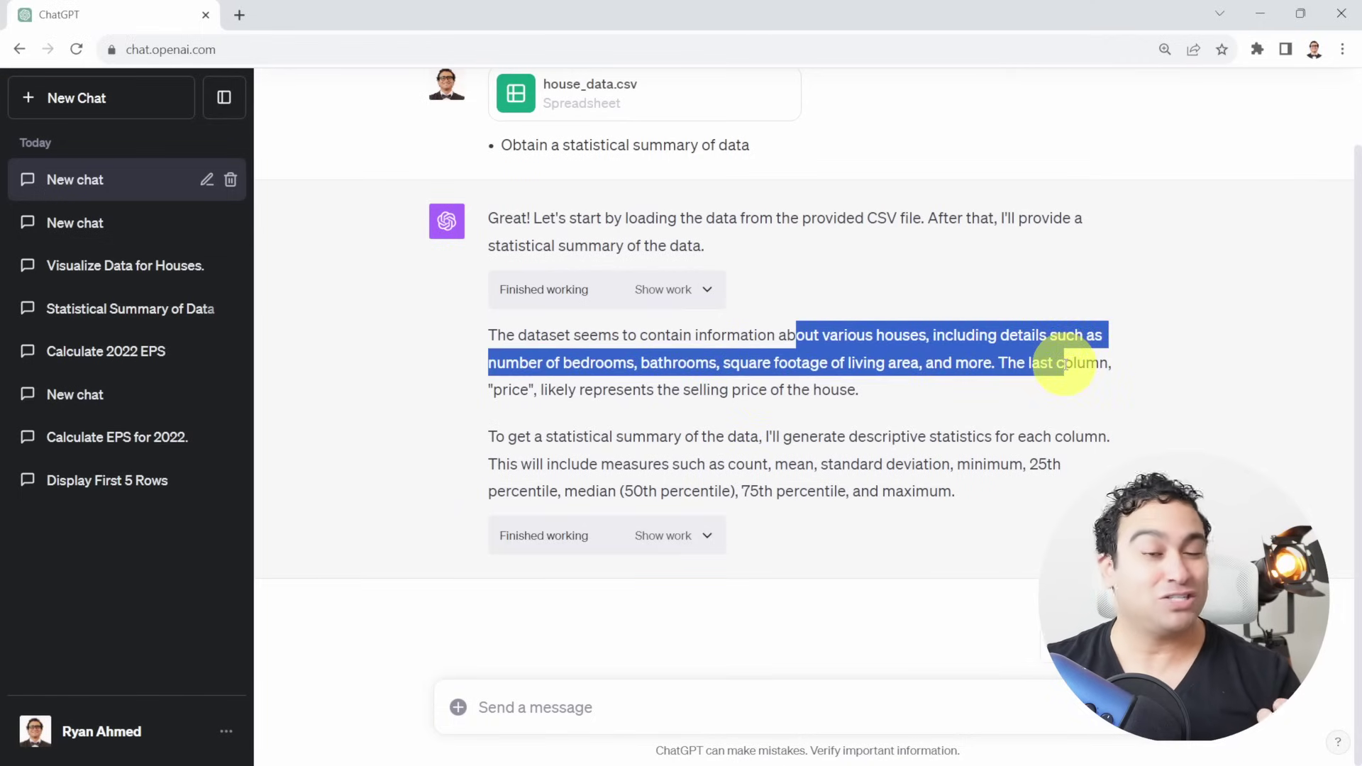
# - Read the rest of the statistical summary, from the column statistics to the observations on average, highest and lowest house prices
pyautogui.click(986, 392)
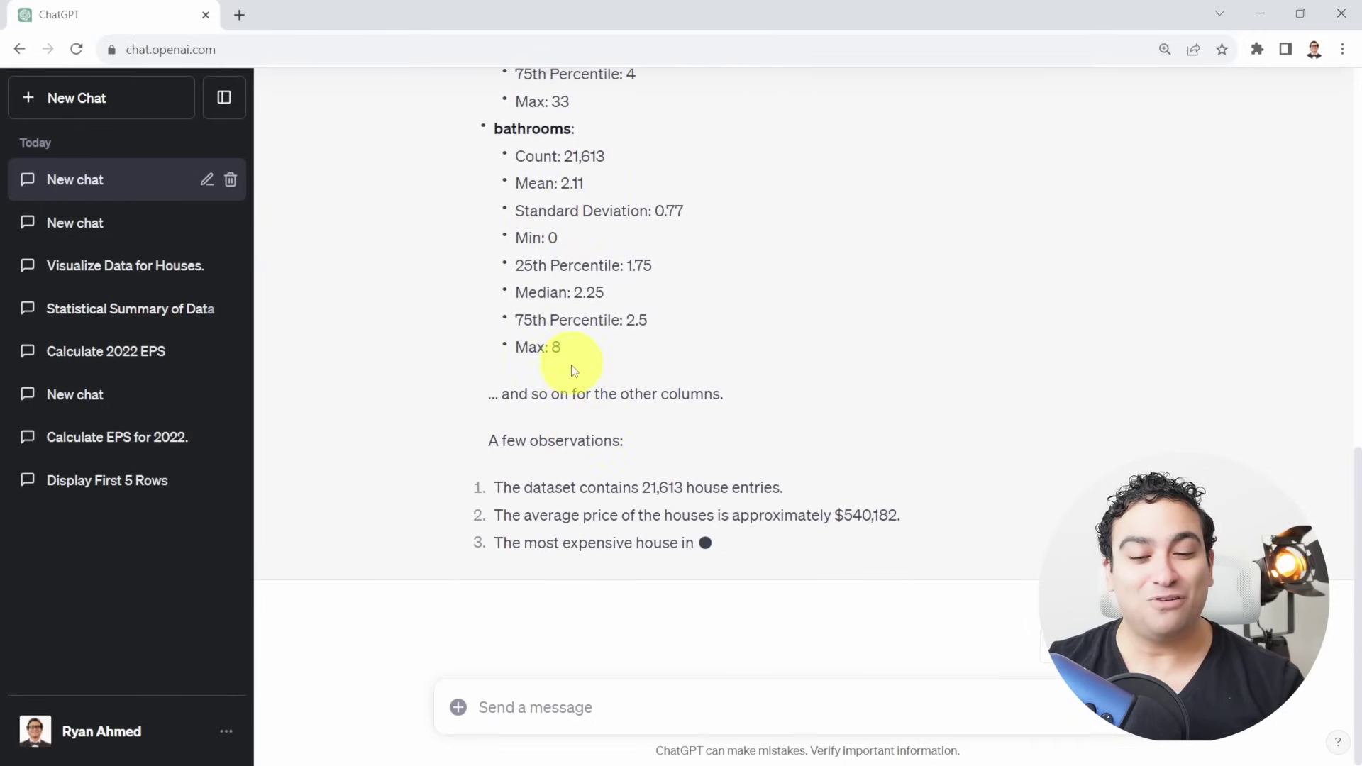
pyautogui.moveTo(533, 394); pyautogui.dragTo(744, 407)
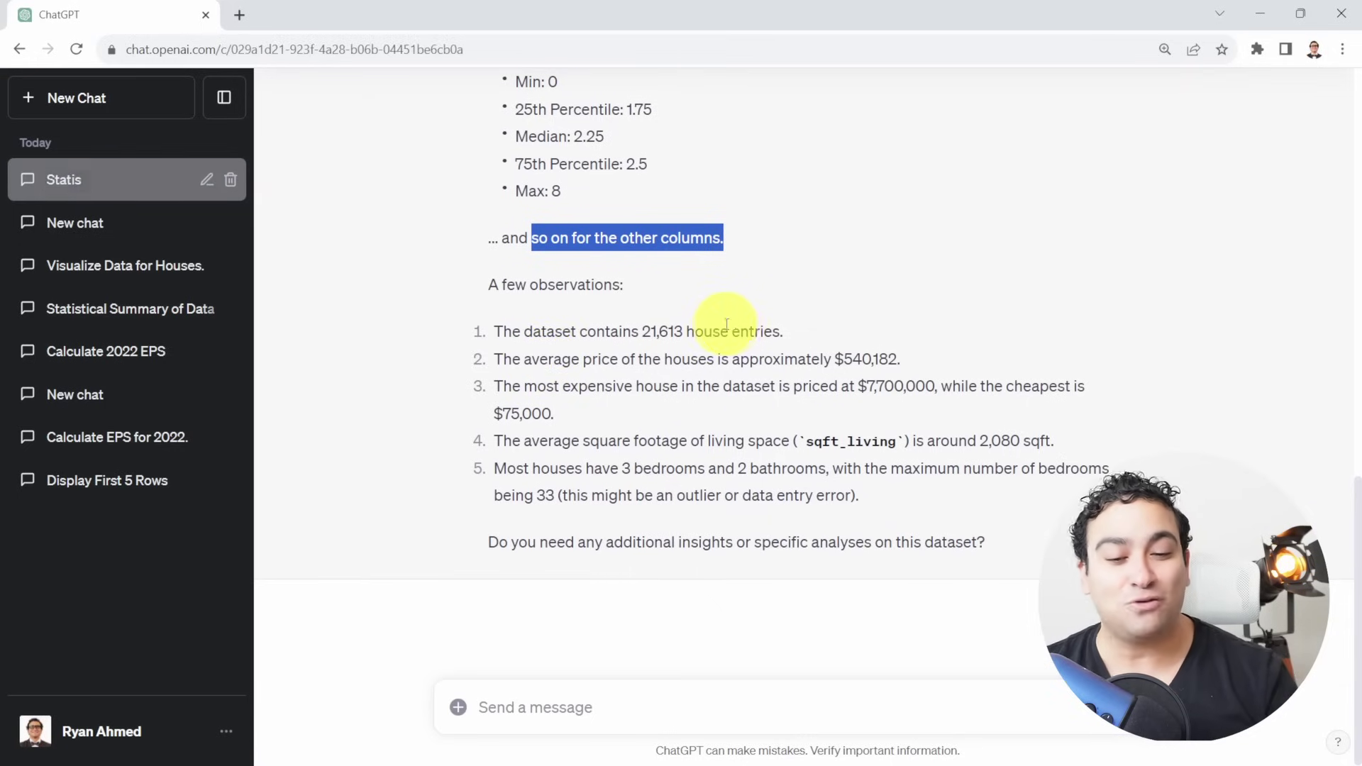
pyautogui.moveTo(562, 359); pyautogui.dragTo(671, 362)
pyautogui.moveTo(564, 386); pyautogui.dragTo(1019, 395)
pyautogui.click(1019, 395)
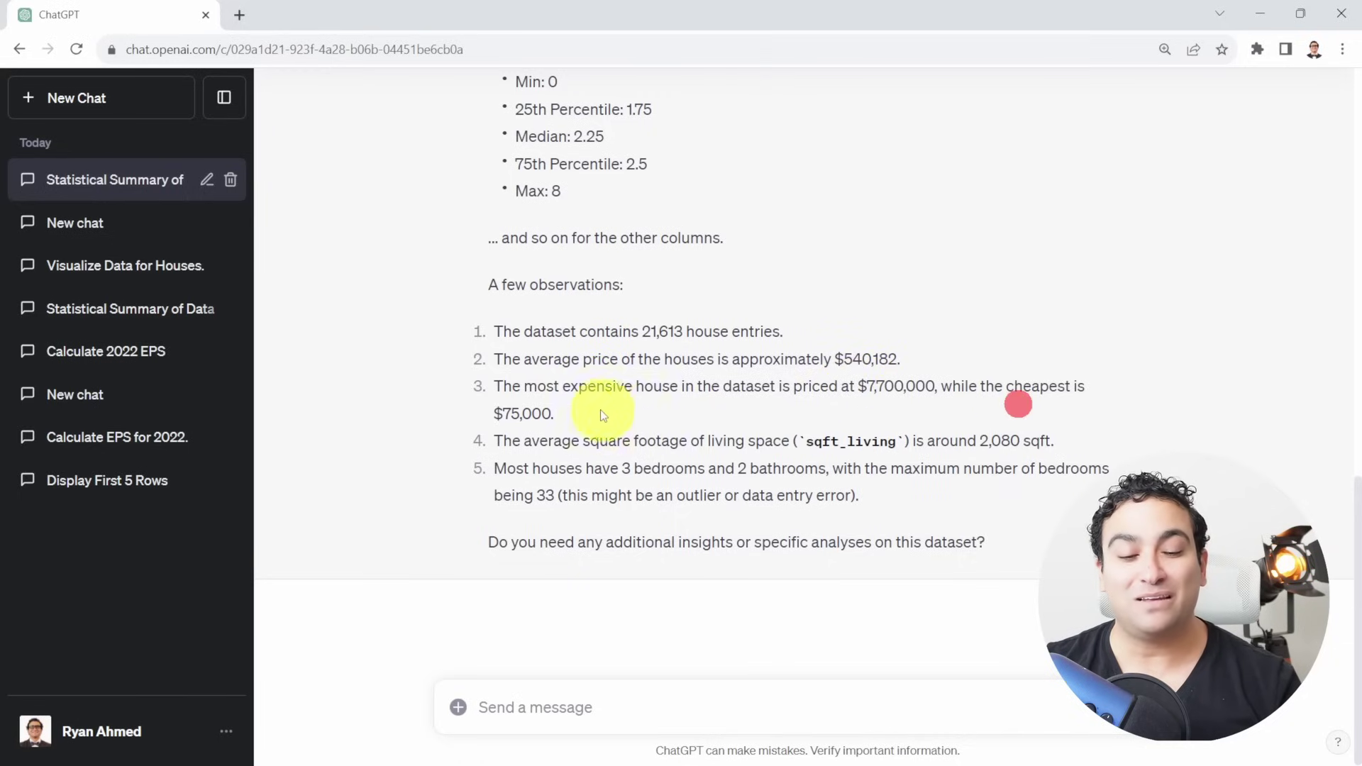
pyautogui.moveTo(496, 408); pyautogui.dragTo(711, 410)
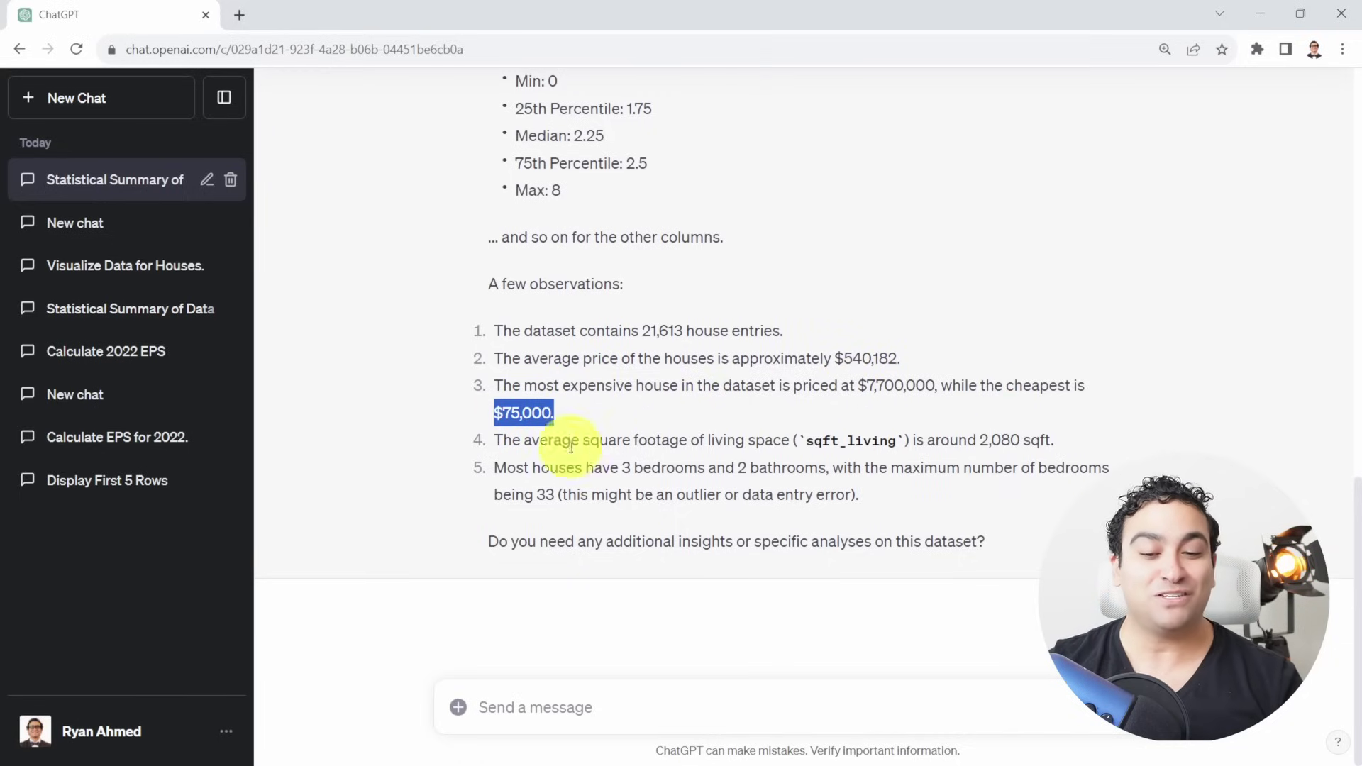
# - Send the prompt "Visualize the data" in the house data chat
pyautogui.click(590, 705)
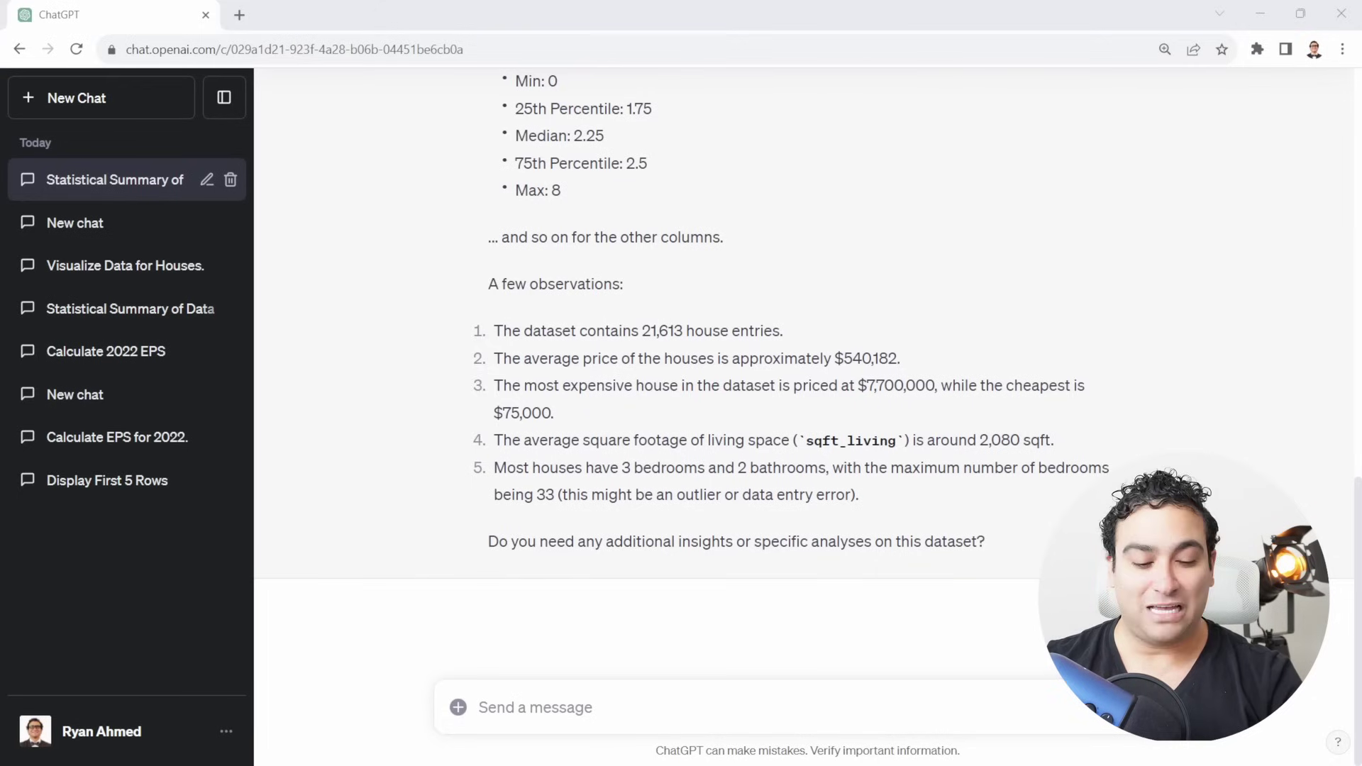
pyautogui.write('Visualize the data')
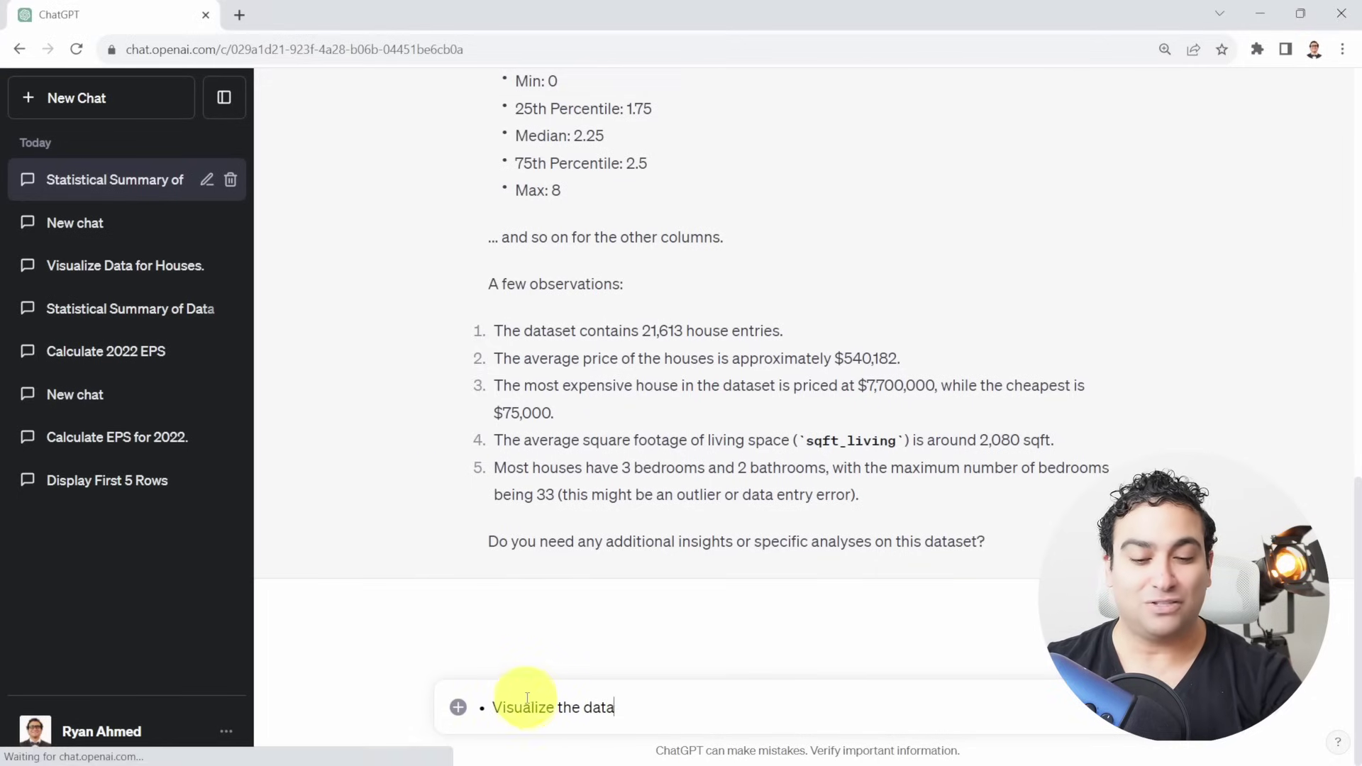
pyautogui.hotkey('ctrl', 'z')
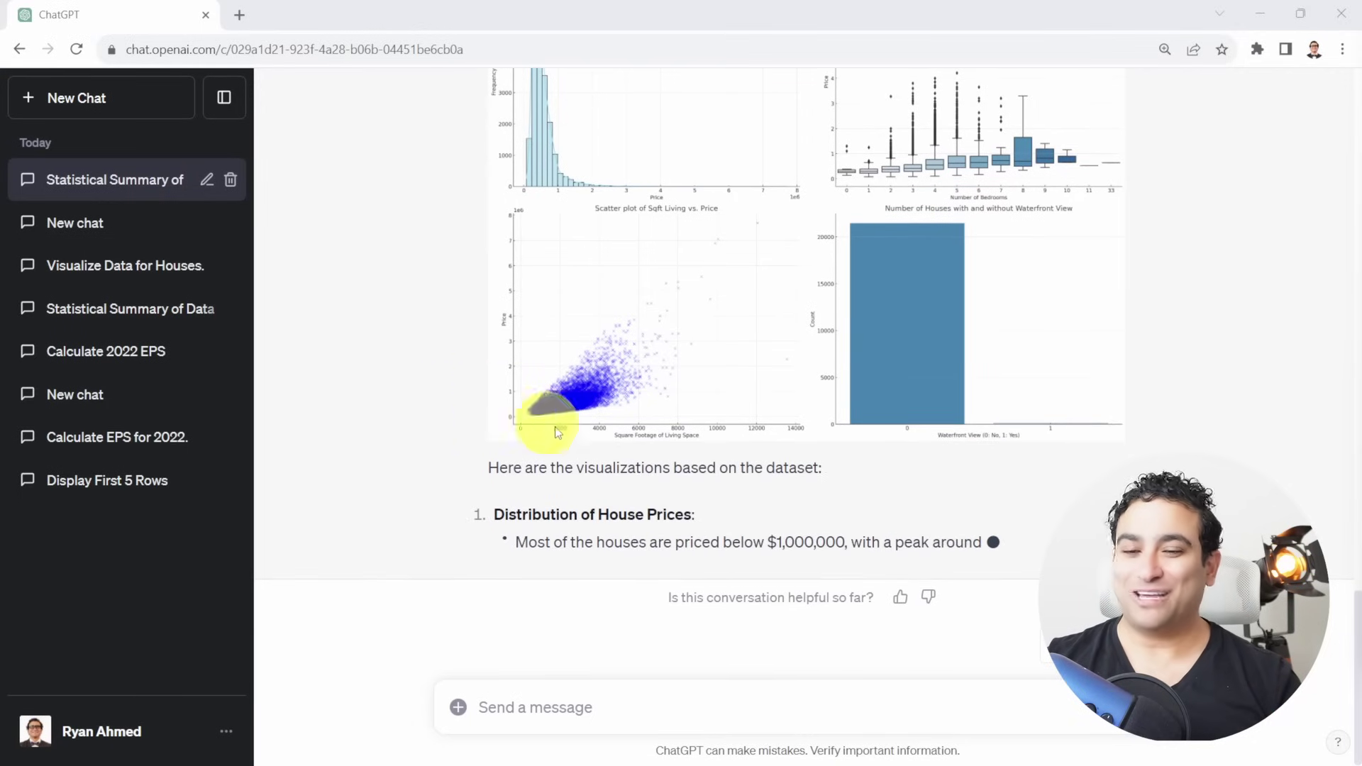
# - Examine the four house data plots and read their interpretations, from the price distribution to the waterfront view counts
pyautogui.scroll(5, 700, 394)
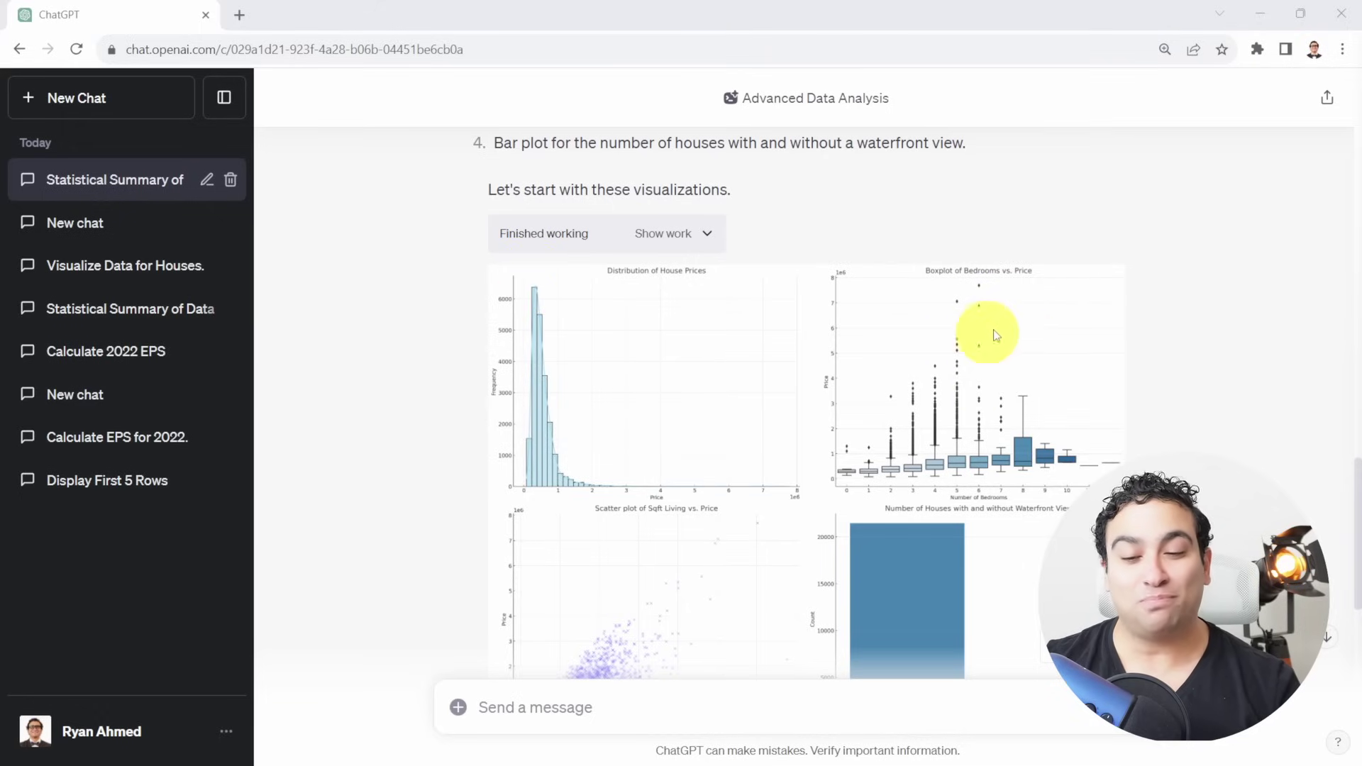
pyautogui.scroll(-2, 1011, 275)
pyautogui.scroll(-3, 990, 241)
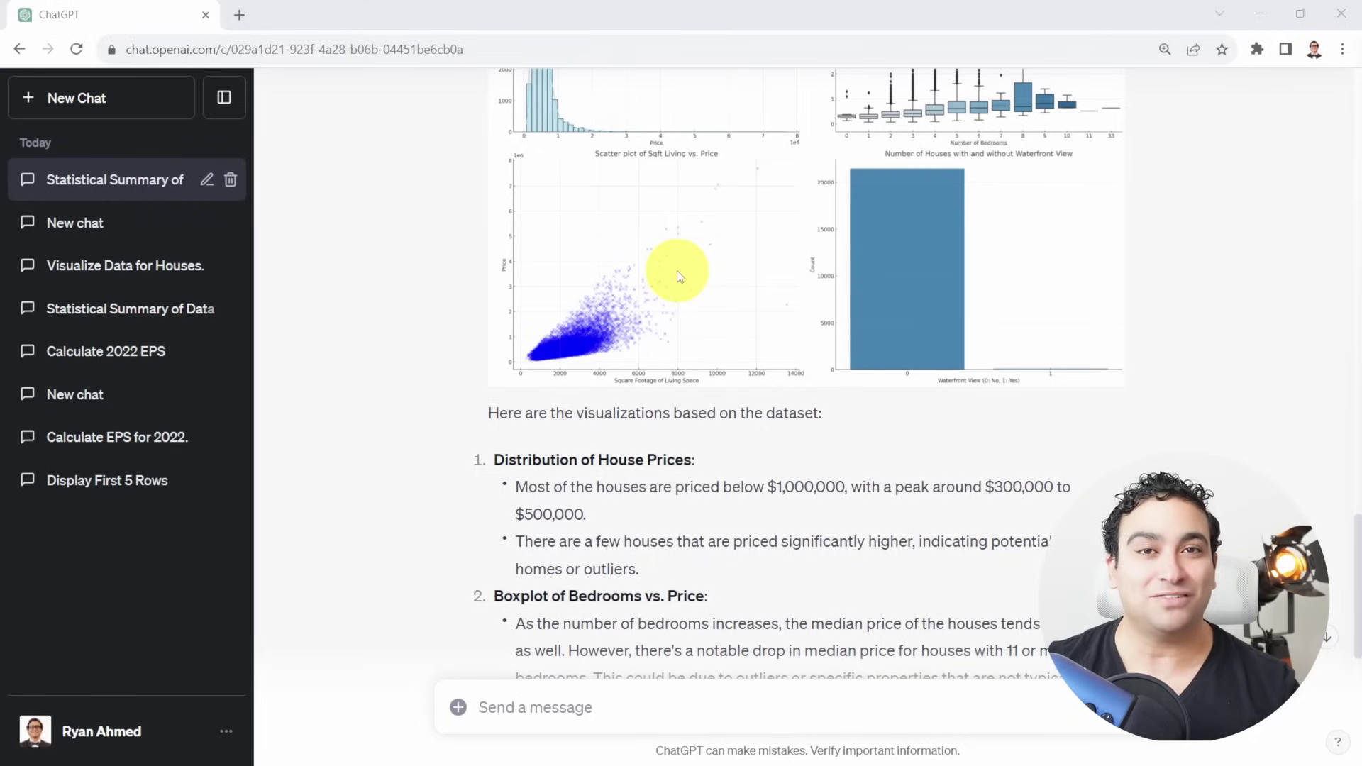
pyautogui.scroll(-4, 790, 240)
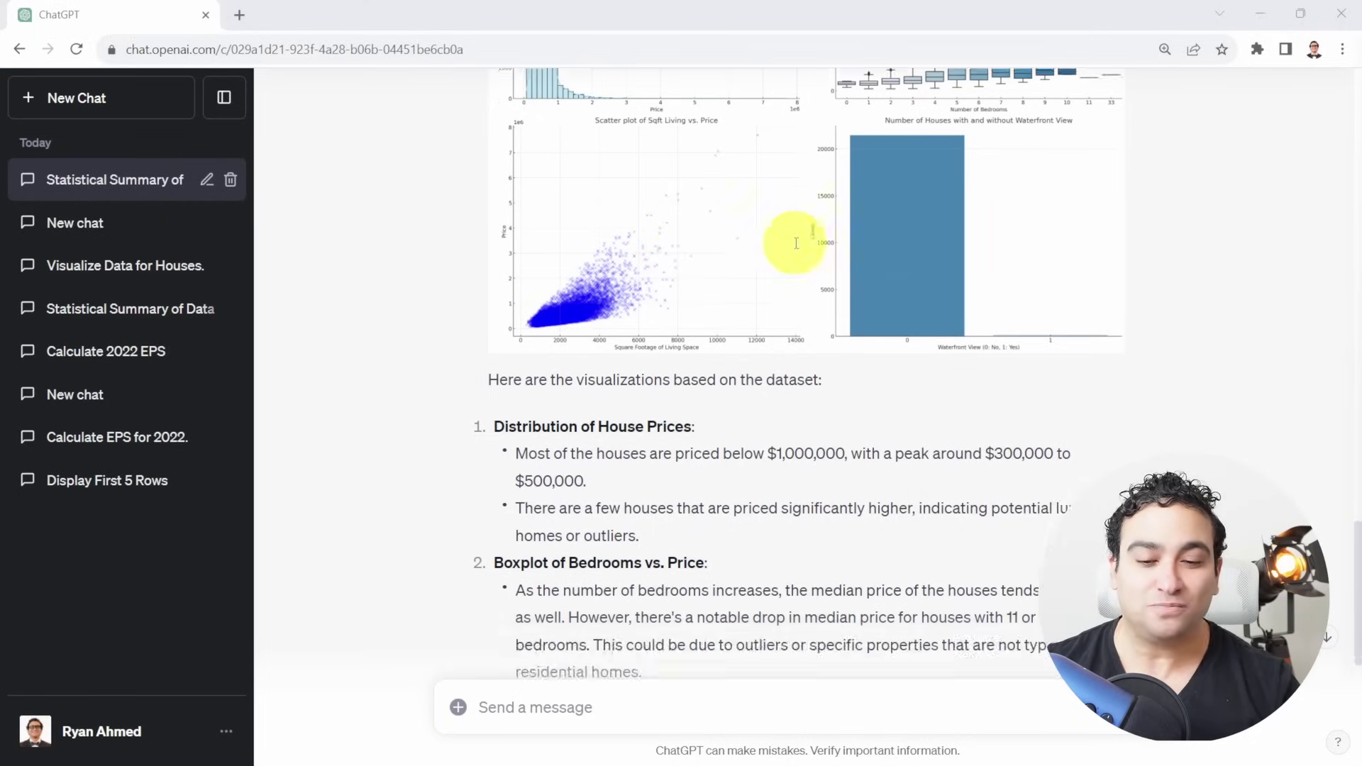
pyautogui.moveTo(537, 193); pyautogui.dragTo(692, 195)
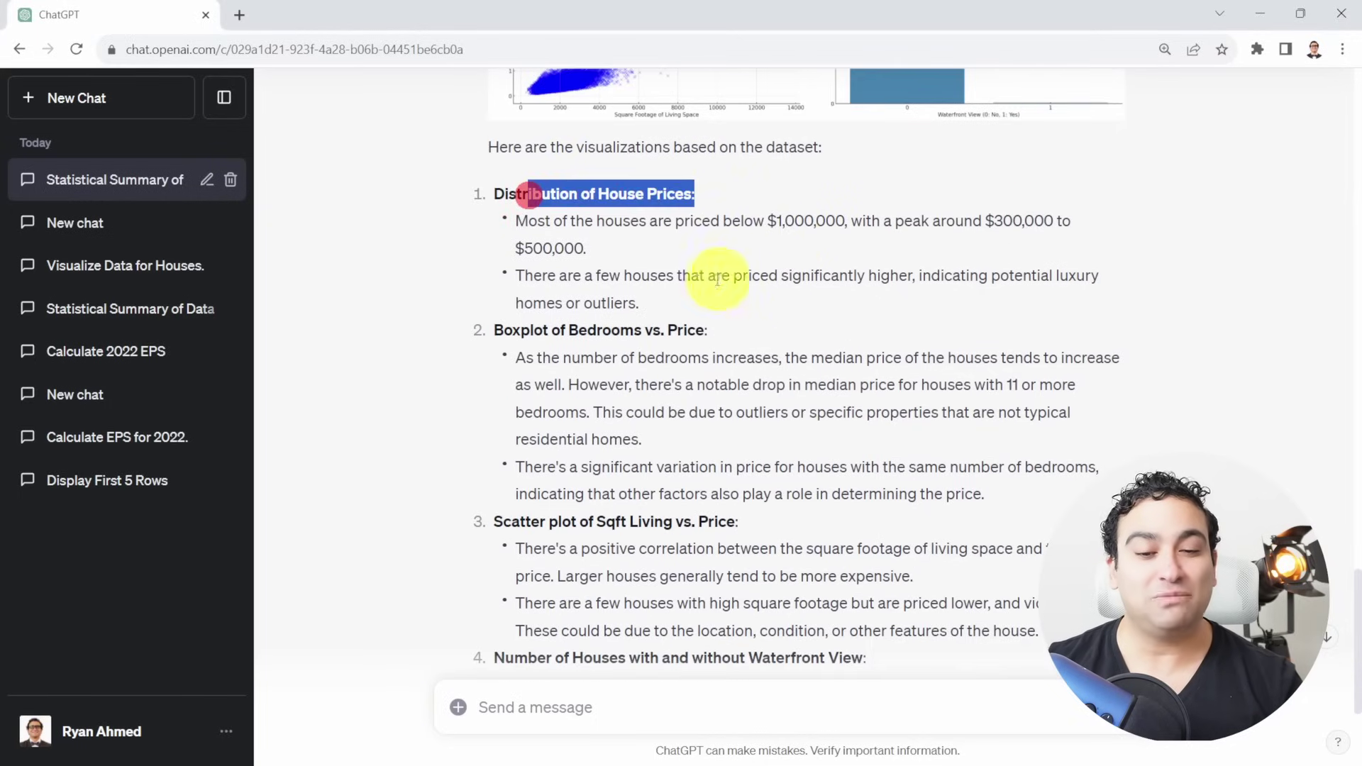
pyautogui.scroll(-3, 617, 263)
pyautogui.scroll(-1, 674, 275)
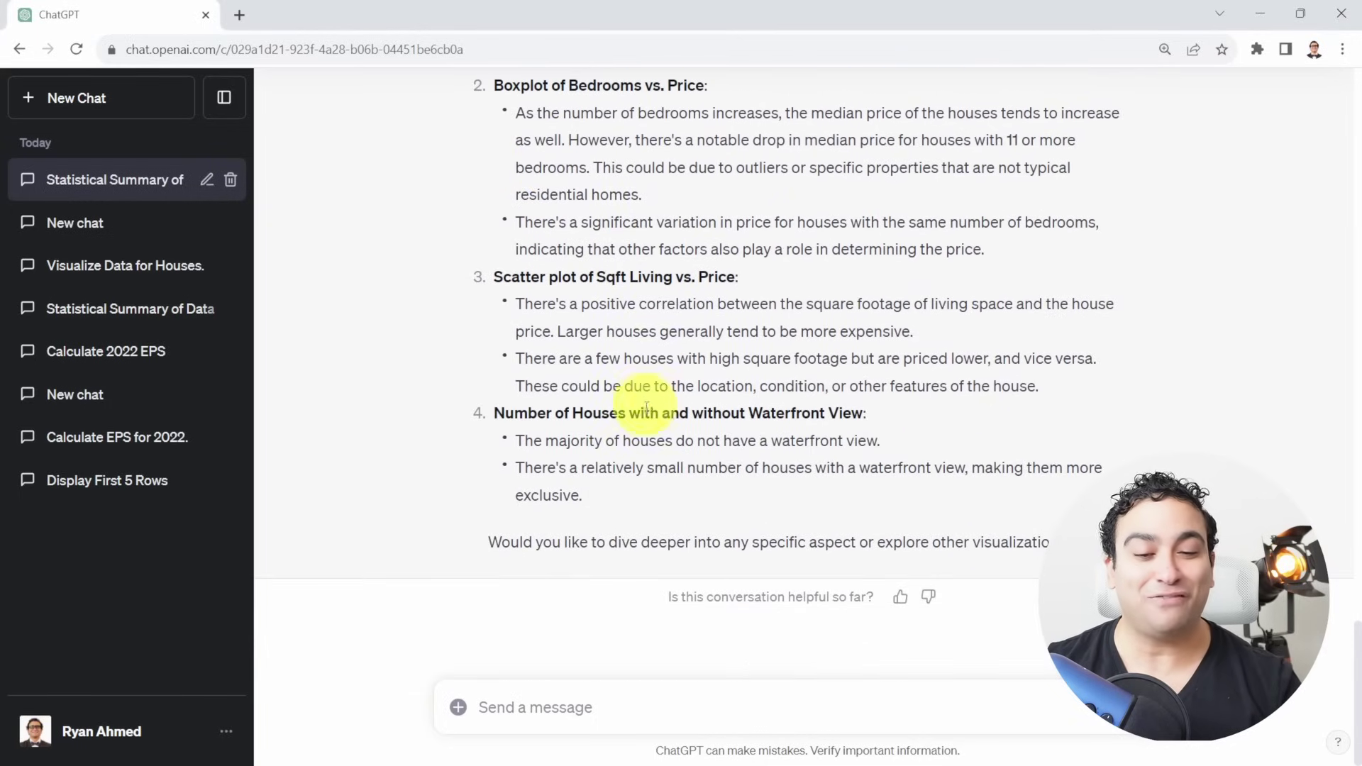
pyautogui.scroll(10, 628, 269)
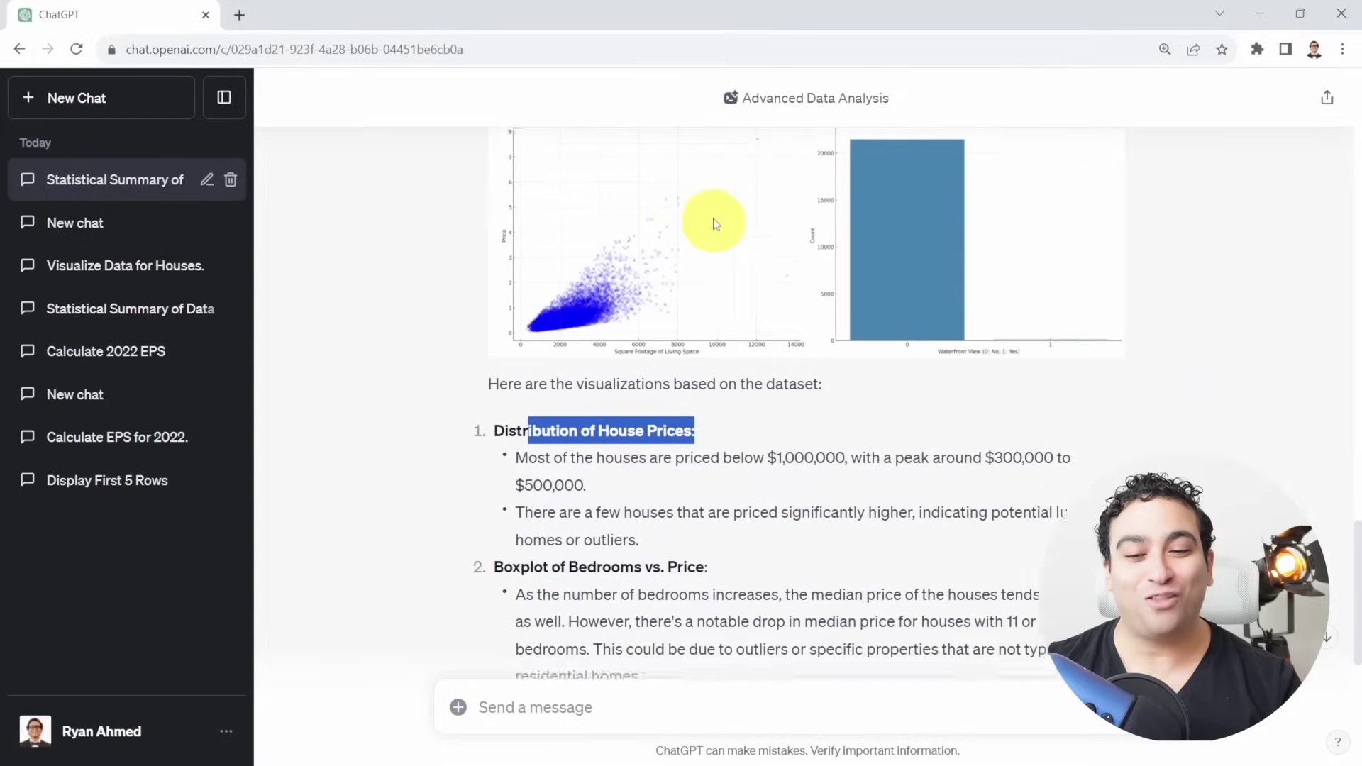
# - Send the prompt "Plot the correlation heatmap" in the house data chat
pyautogui.hotkey('alt', 'Tab')
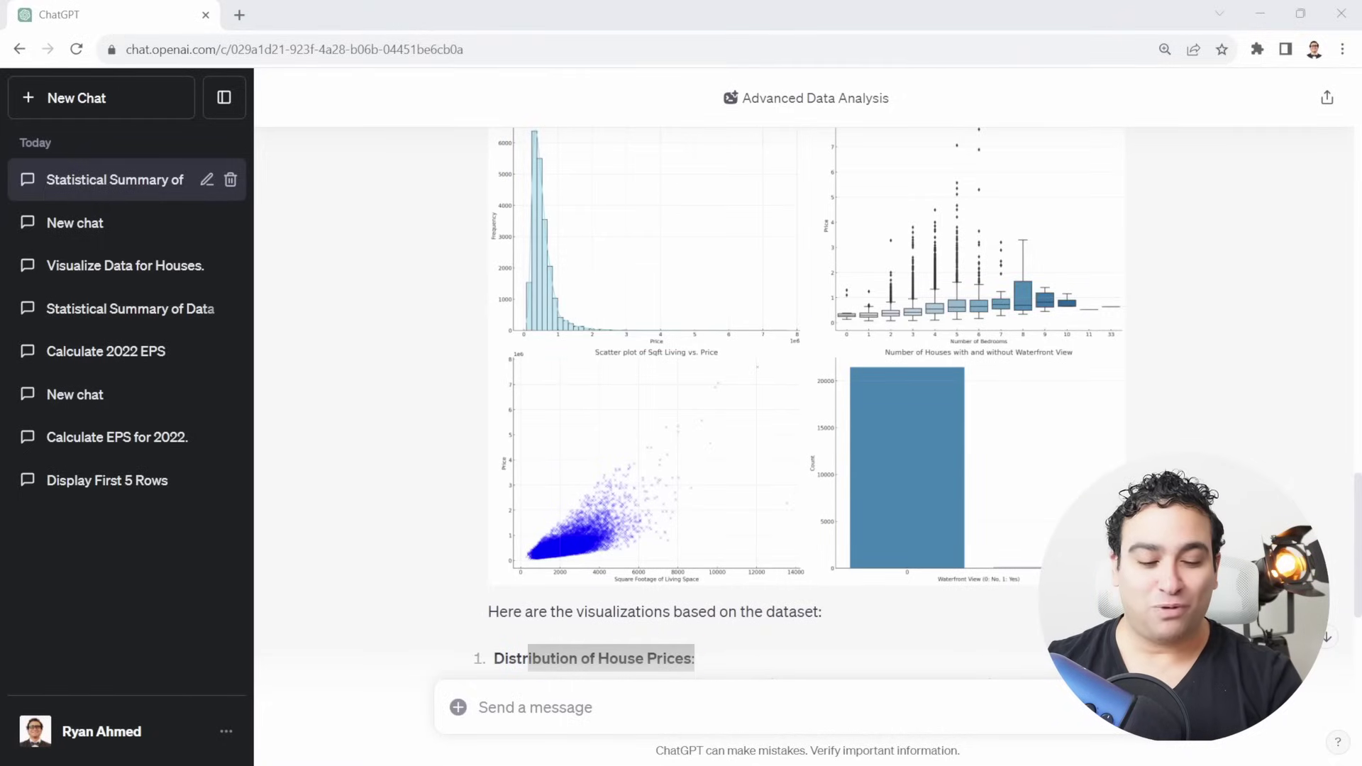
pyautogui.scroll(-10, 708, 541)
pyautogui.click(578, 702)
pyautogui.write('• Plot the correlation heatmap')
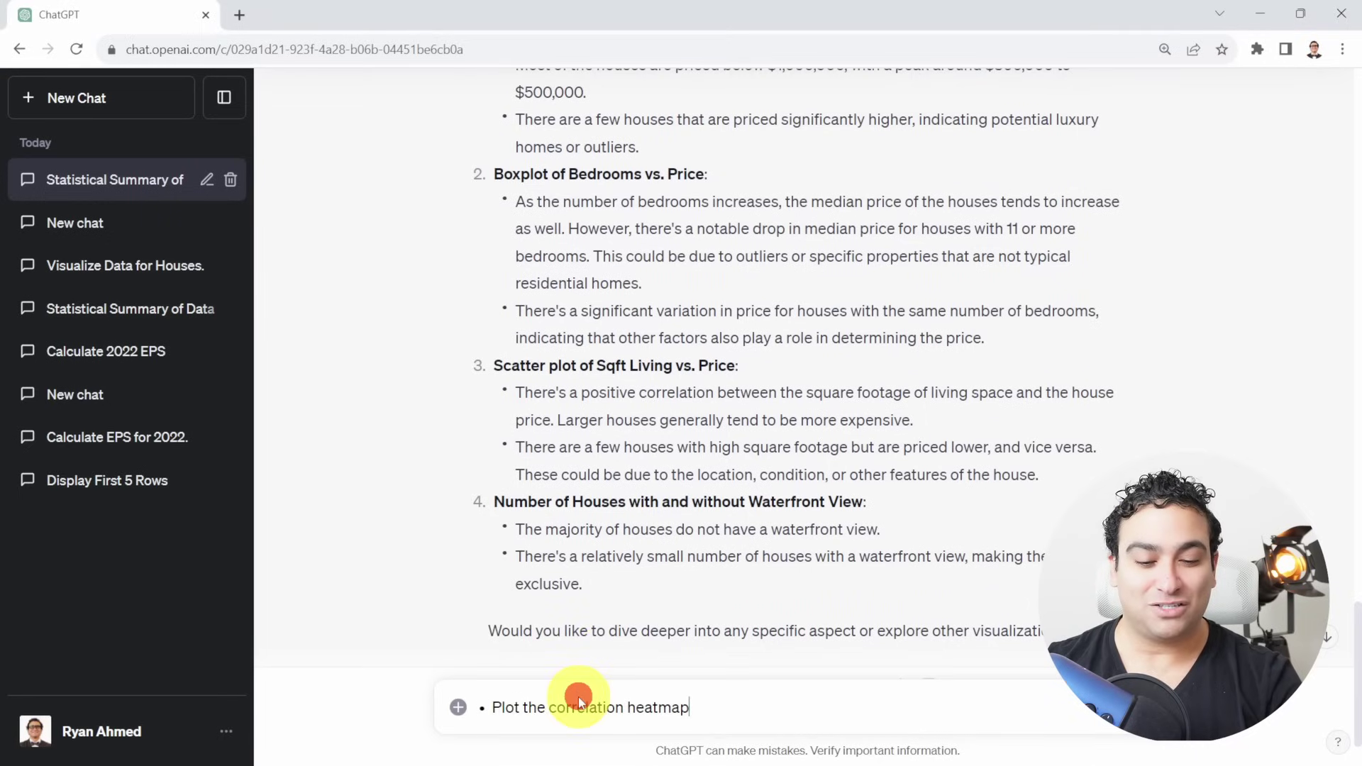
pyautogui.press('Return')
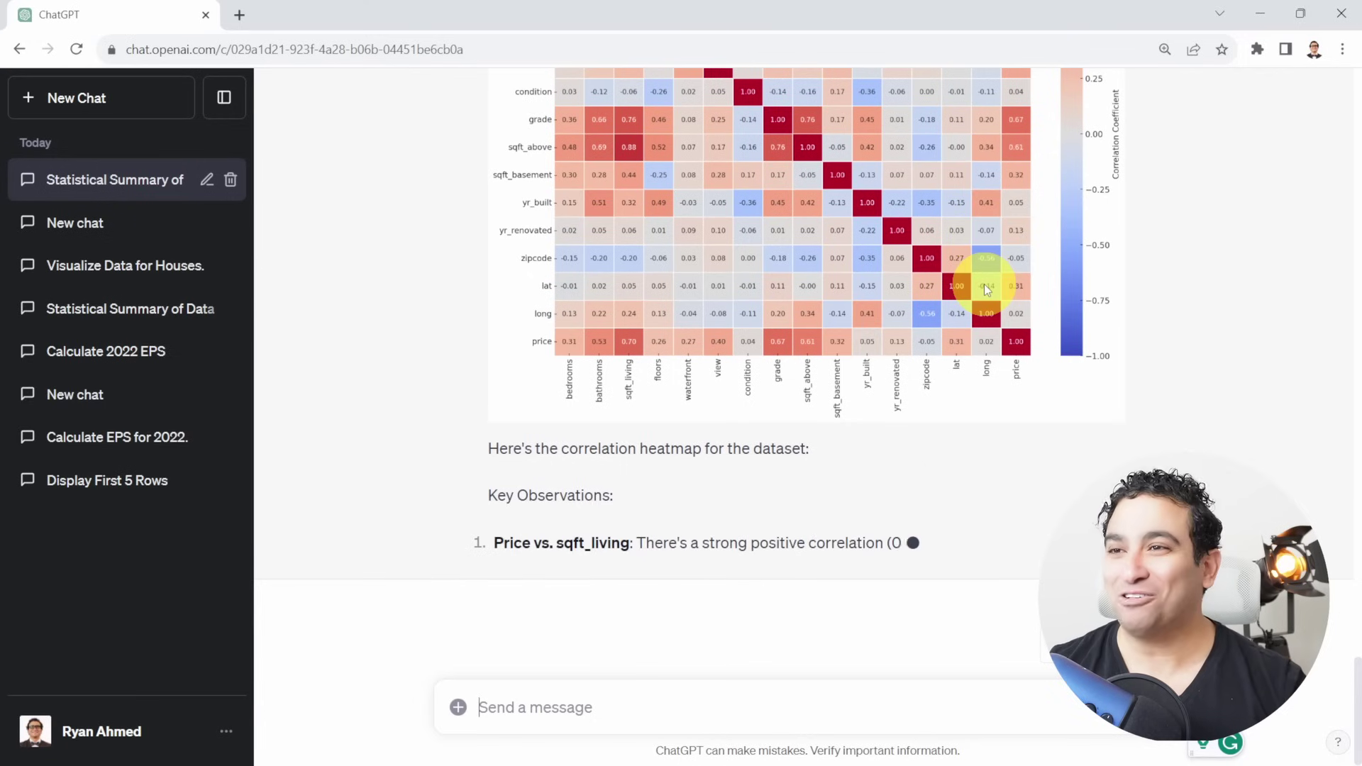
# - Examine the correlation heatmap of the house features and read its key observations, starting with price versus sqft_living
pyautogui.scroll(4, 735, 248)
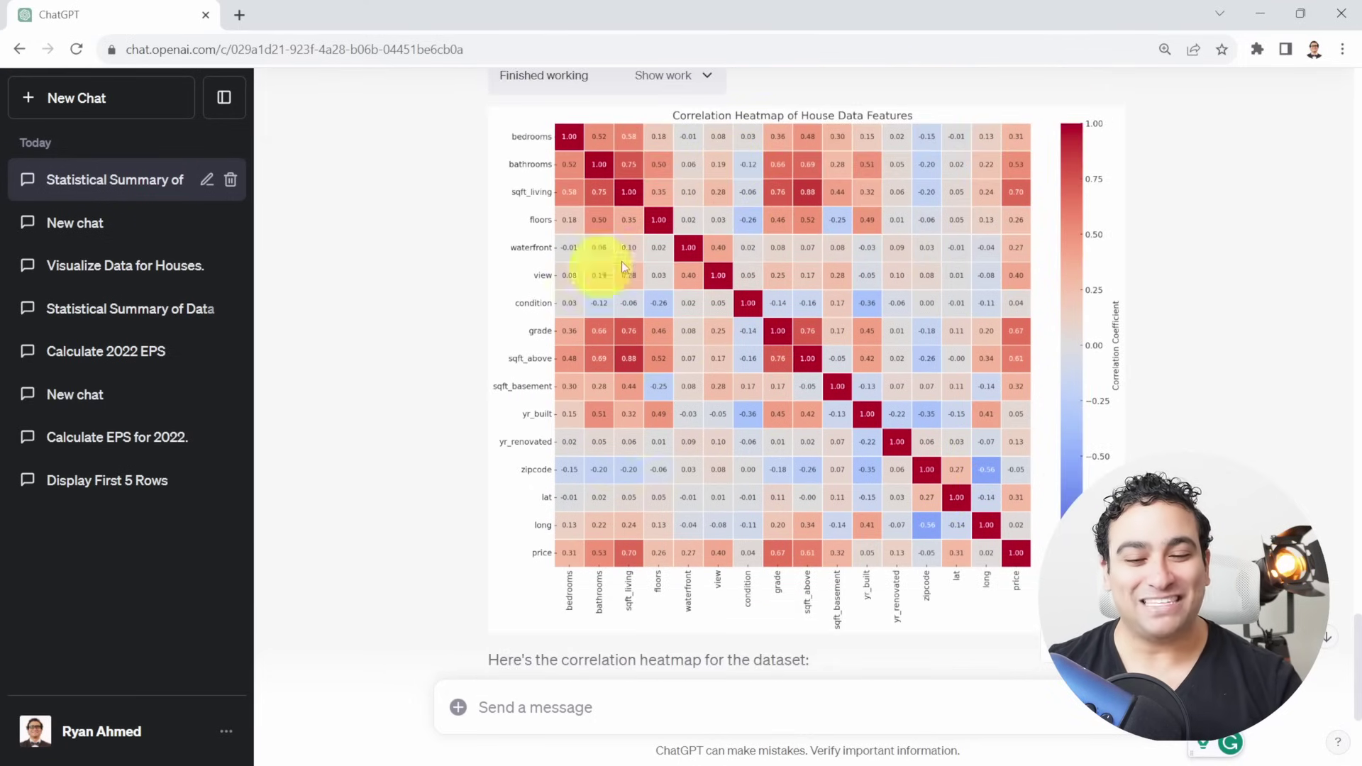
pyautogui.scroll(-4, 533, 394)
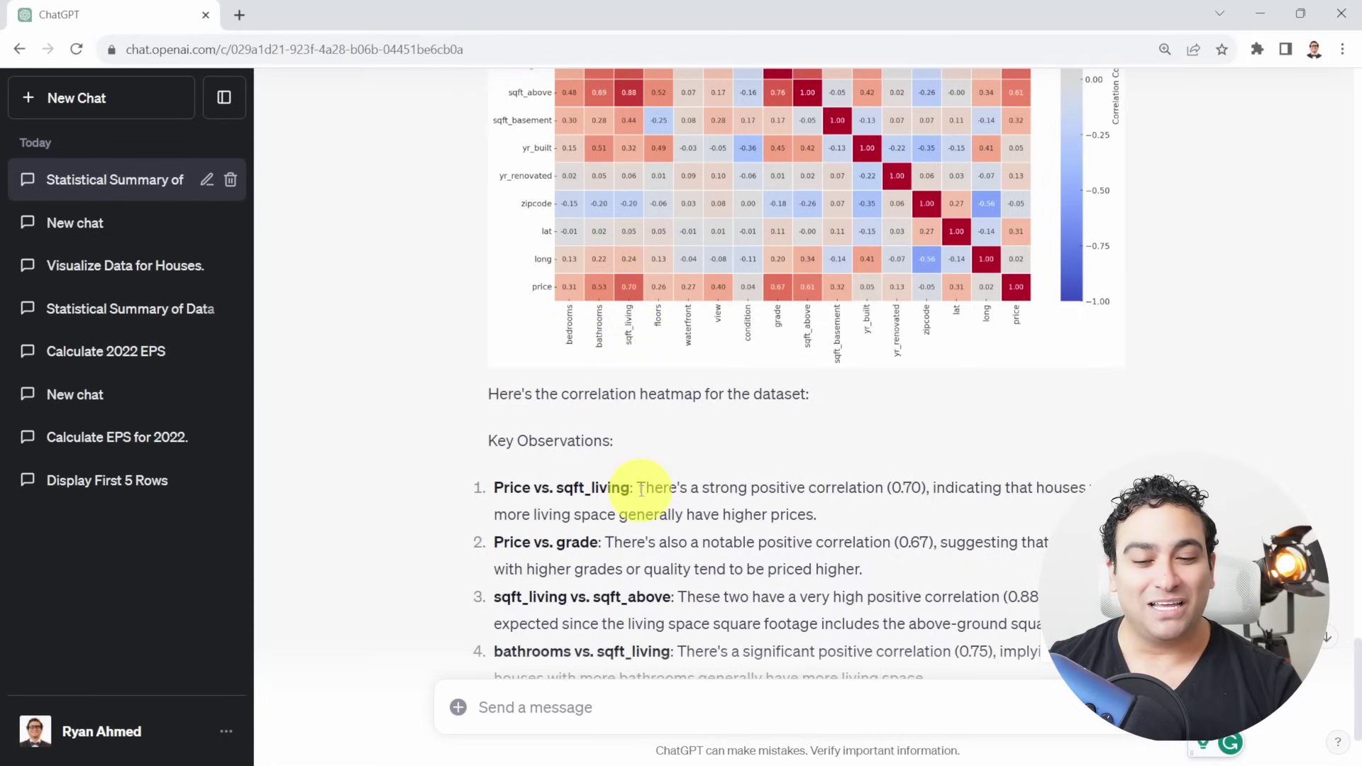
pyautogui.moveTo(638, 490); pyautogui.dragTo(997, 513)
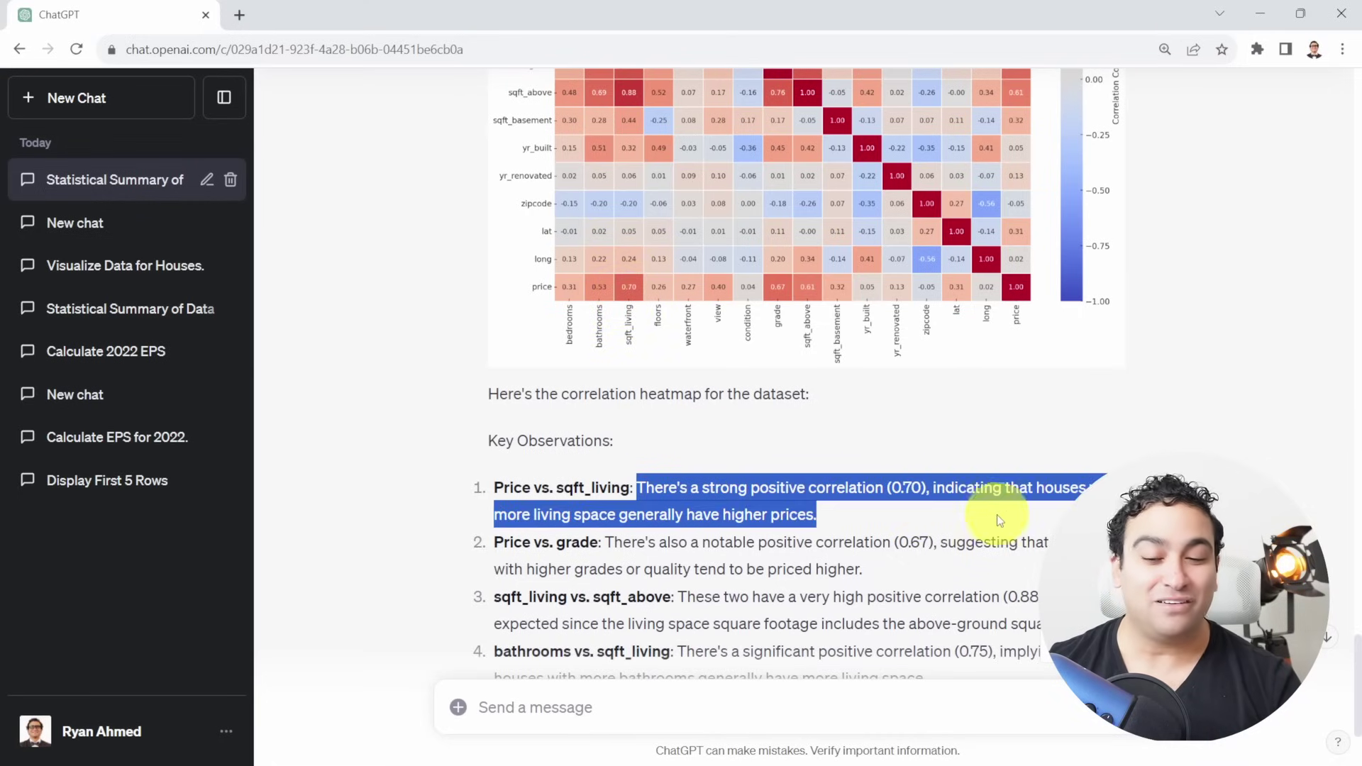
pyautogui.scroll(-3, 683, 462)
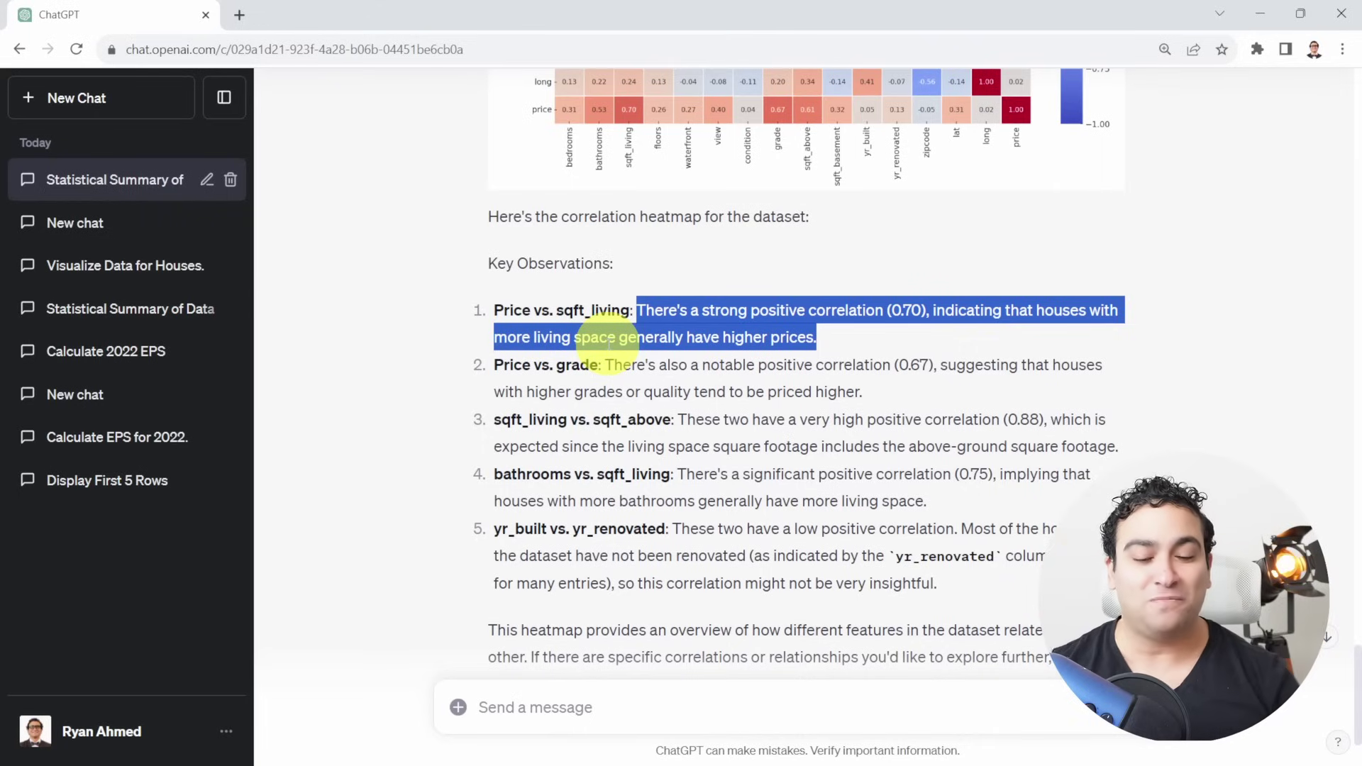
pyautogui.scroll(-2, 596, 341)
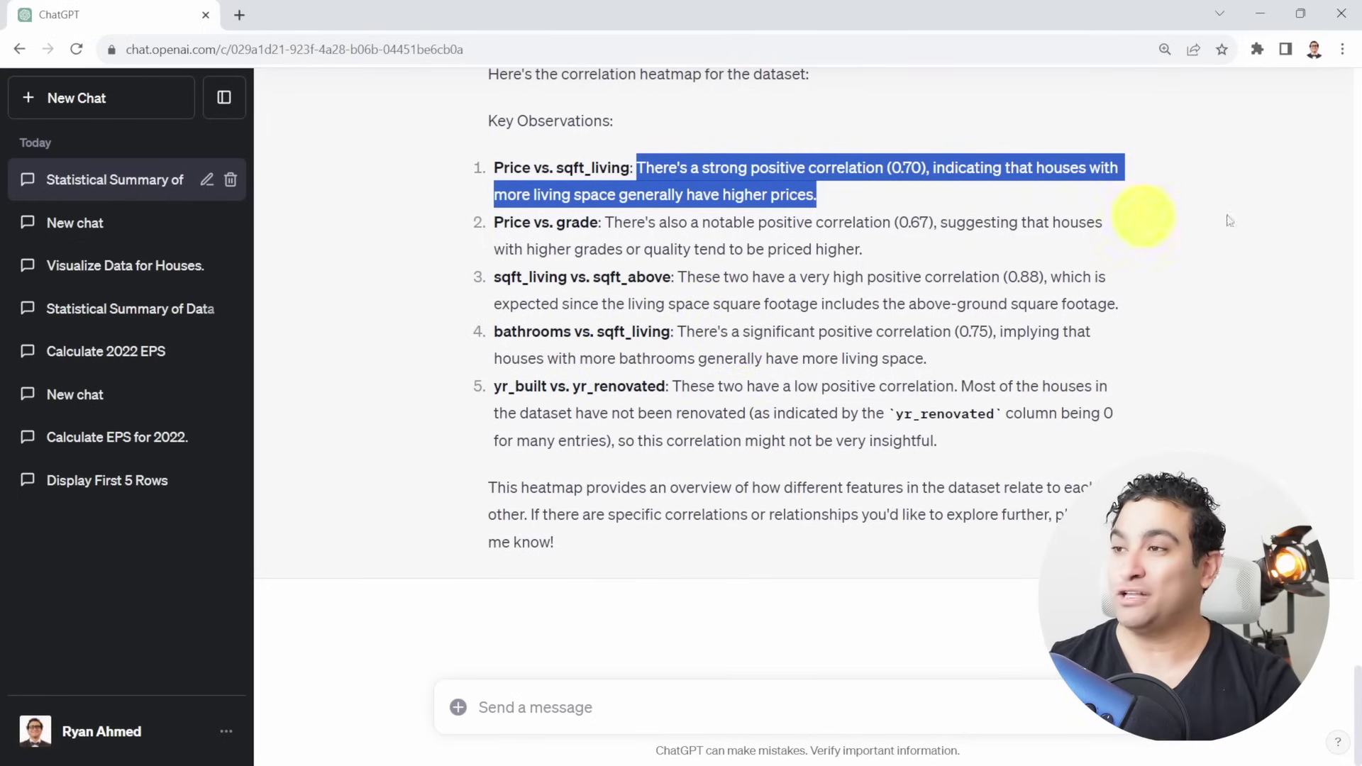
# - Send the prompt "Can you train a machine learning regression model to predict the price." and examine the model's error metrics and R-squared
pyautogui.hotkey('alt', 'Tab')
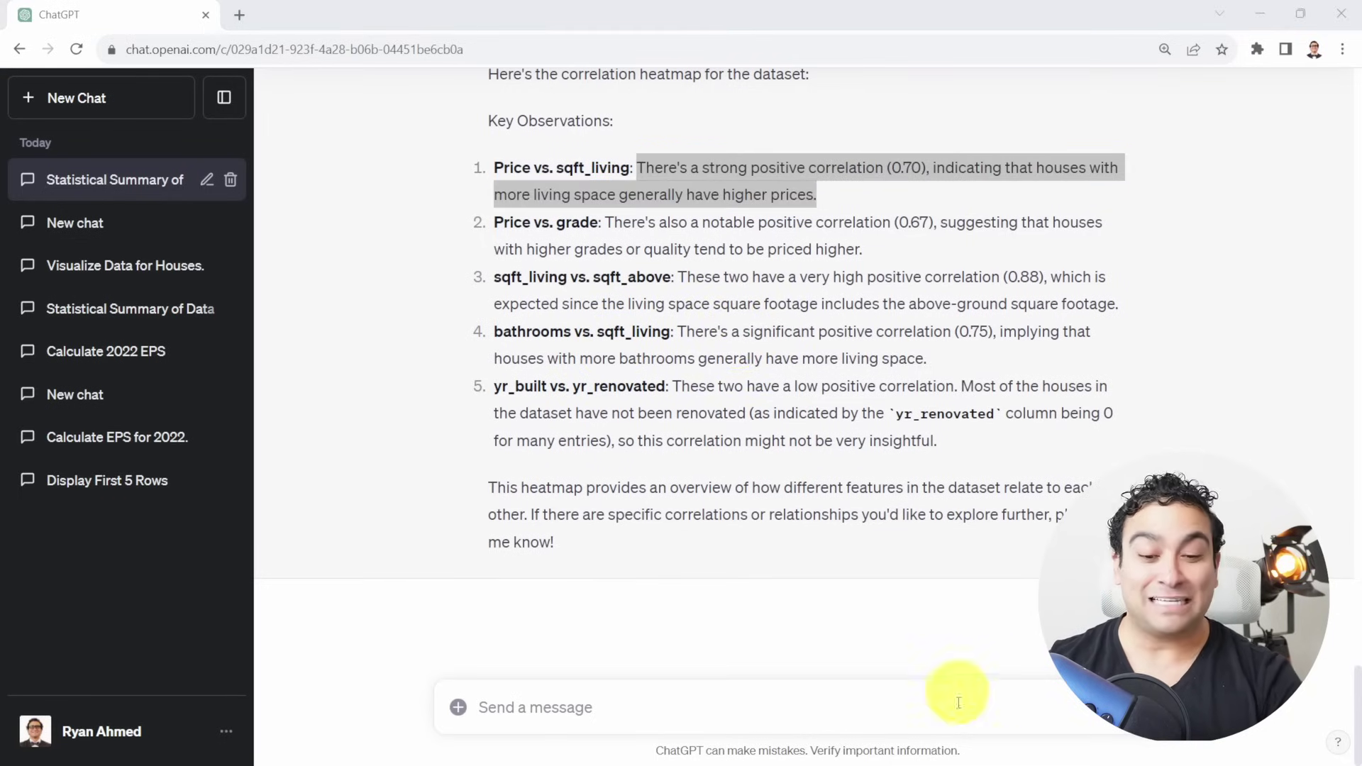
pyautogui.click(546, 719)
pyautogui.write('• Can you train a machine learning regression model to predict the price.')
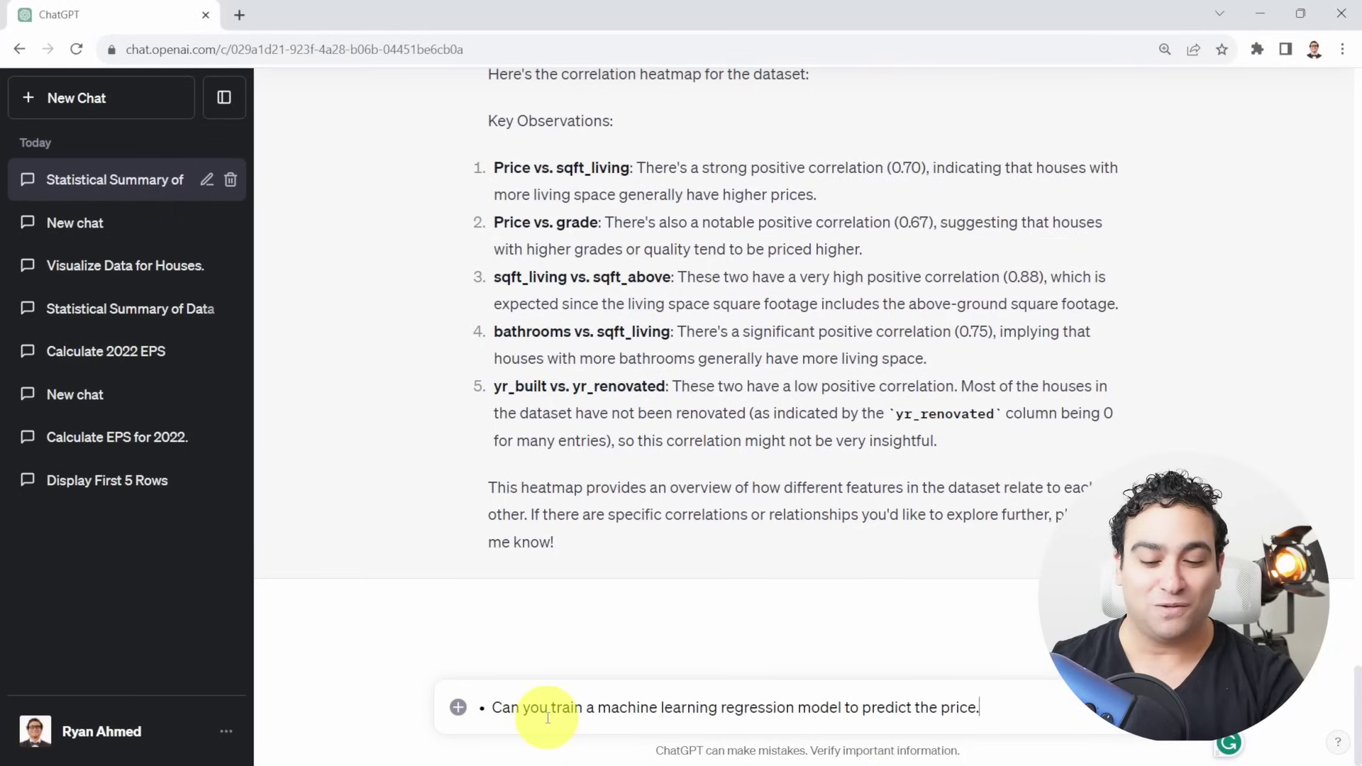
pyautogui.press('Return')
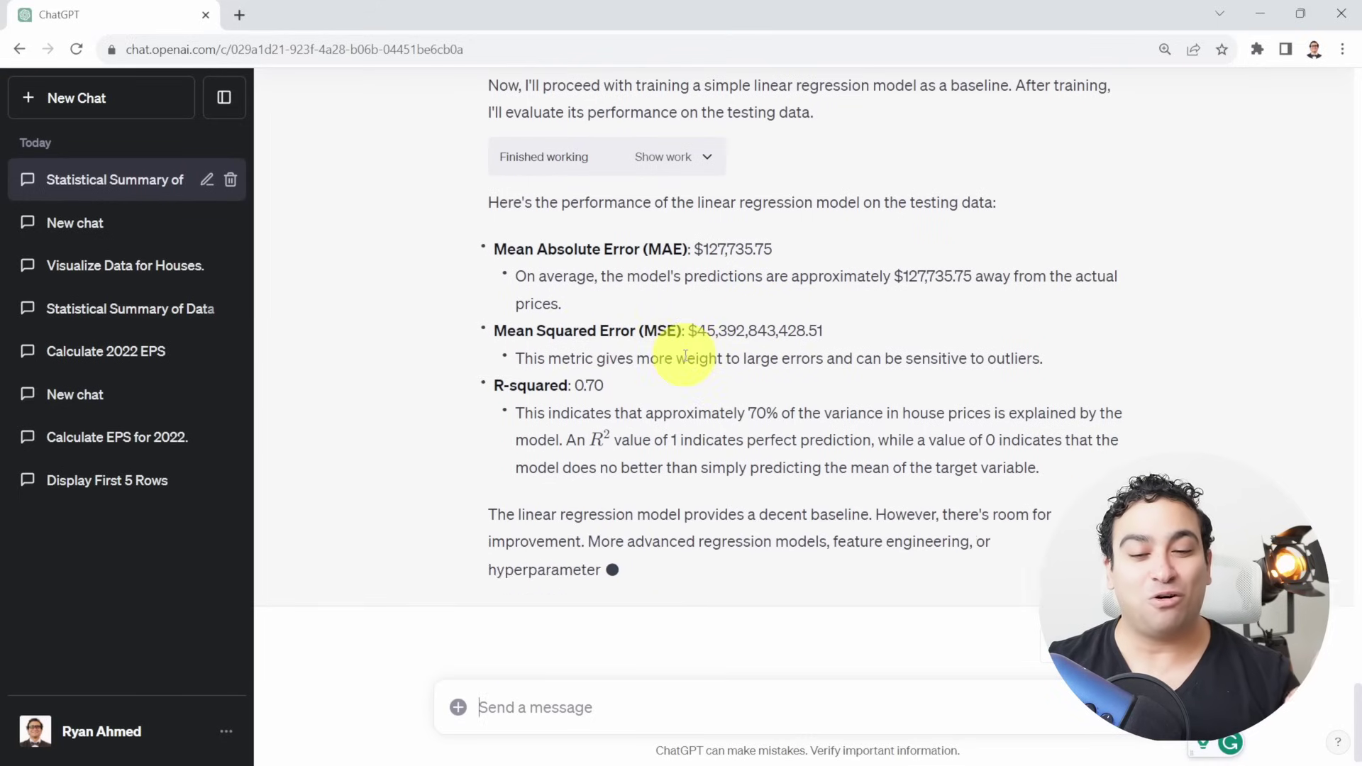
pyautogui.moveTo(823, 304); pyautogui.dragTo(658, 304)
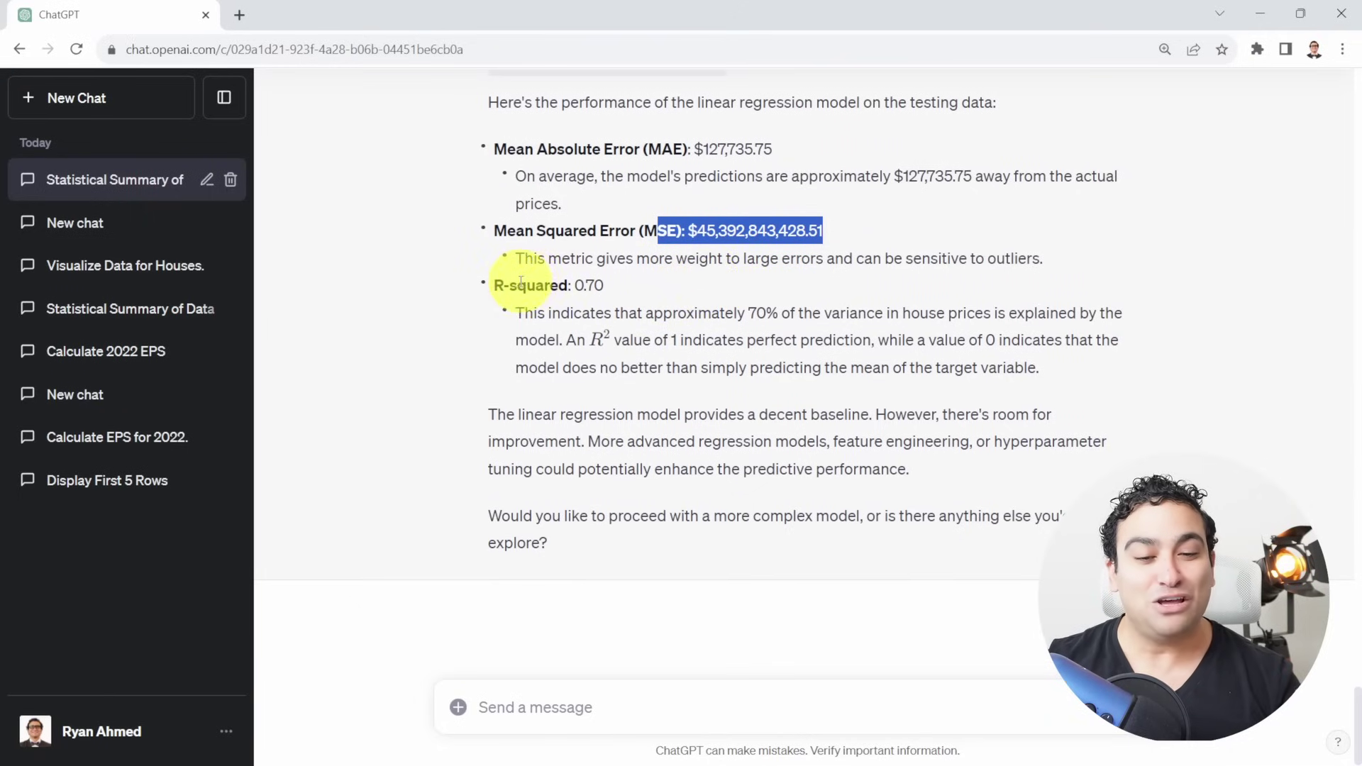
pyautogui.moveTo(504, 284); pyautogui.dragTo(1120, 319)
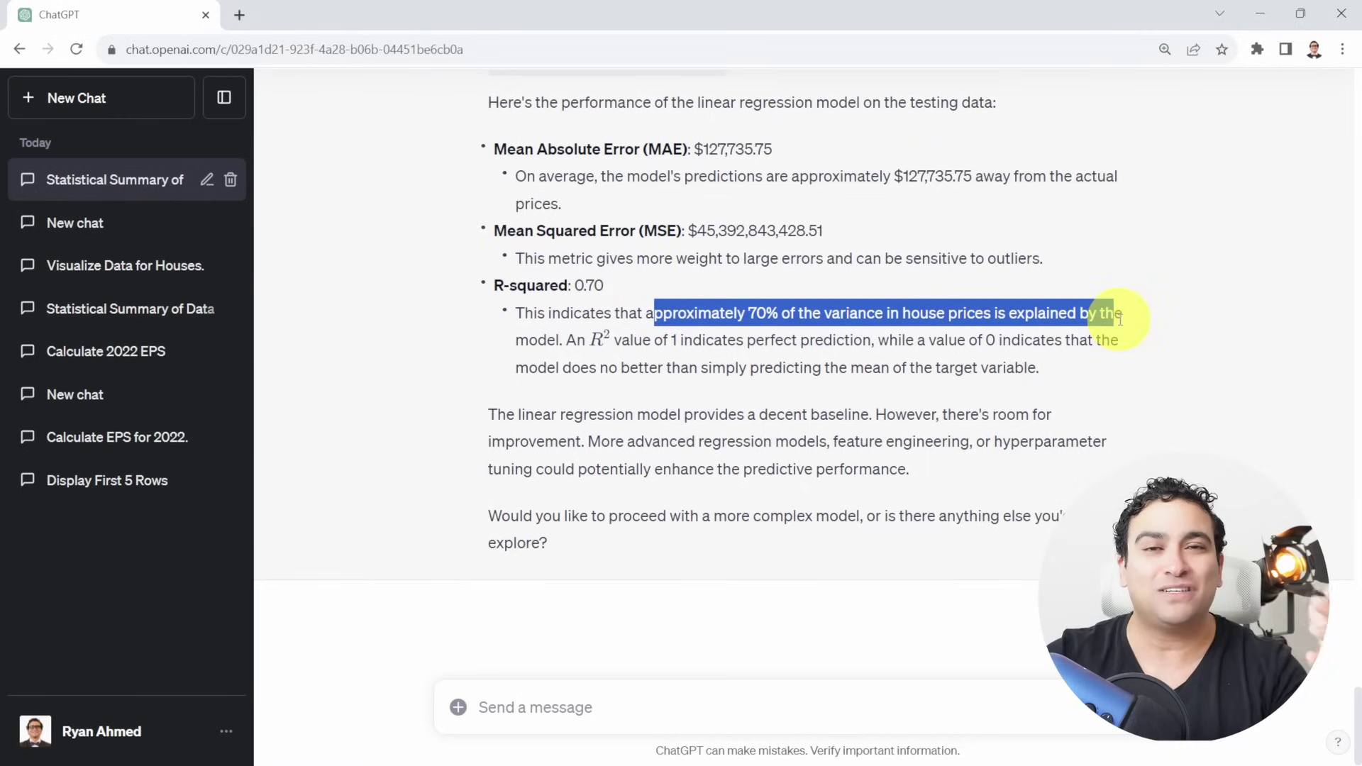